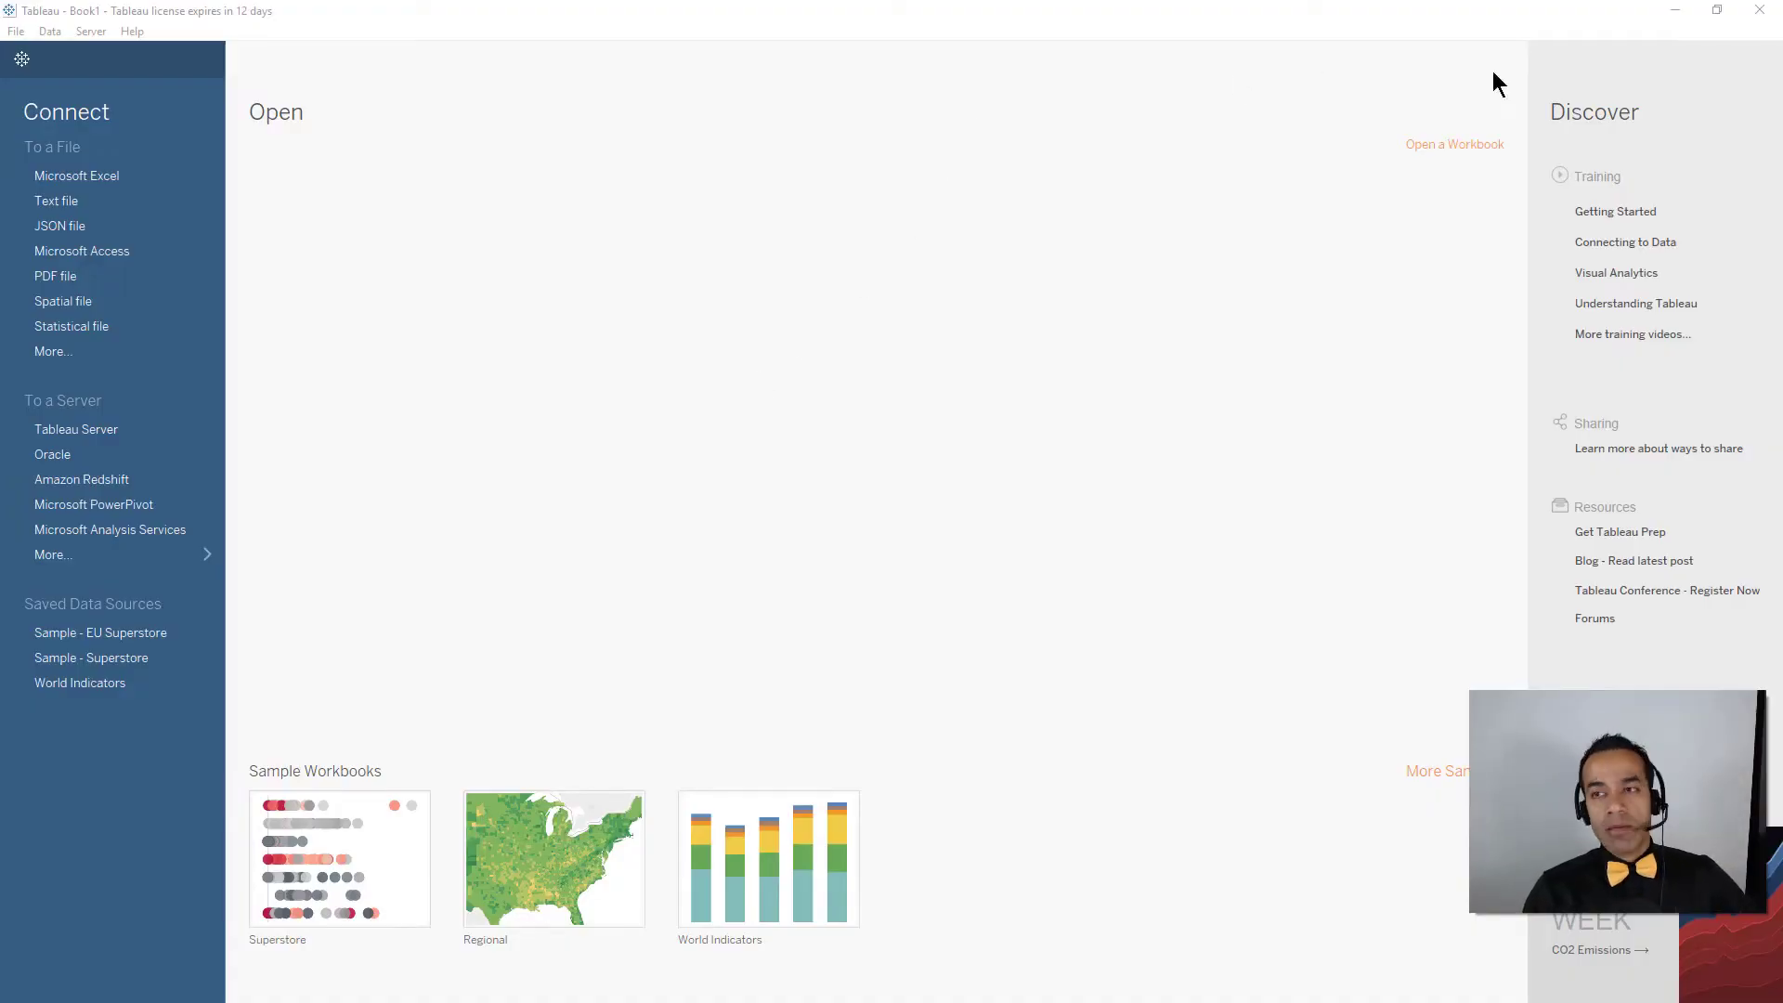
# Connect Tableau to Microsoft Analysis Services on localhost to list AdventureWorks and HelloWorldPicnic.
pyautogui.click(1676, 17)
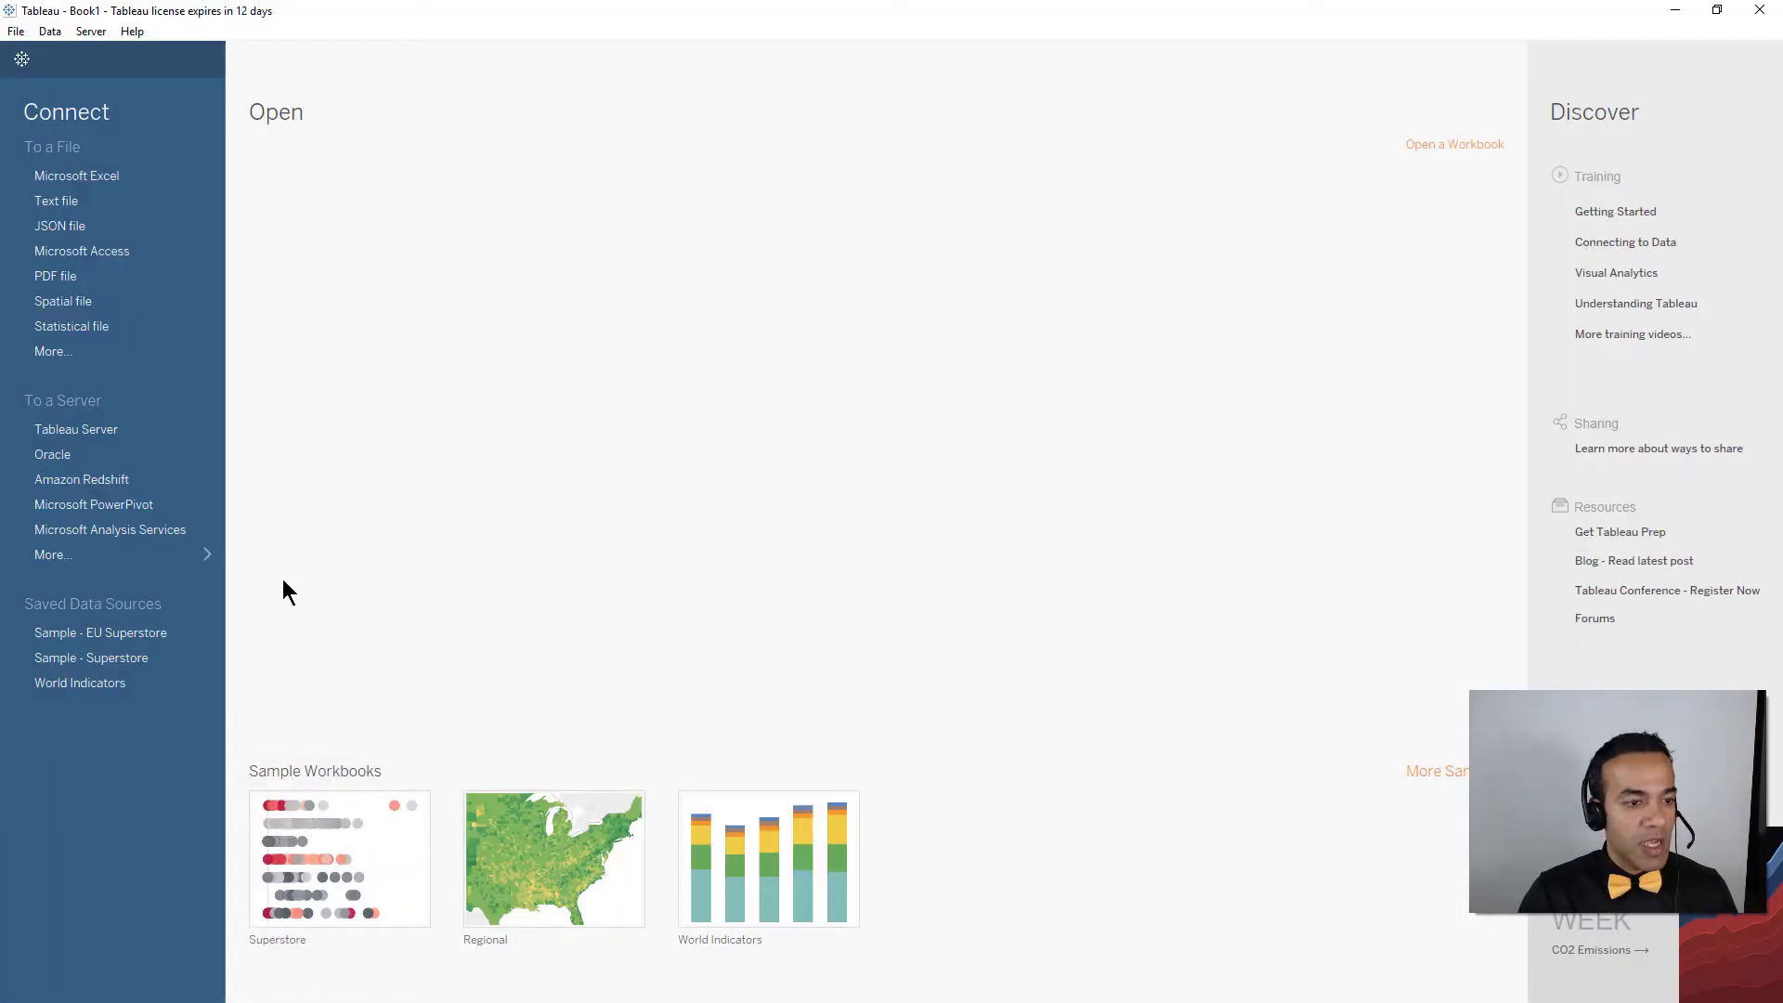
pyautogui.click(78, 560)
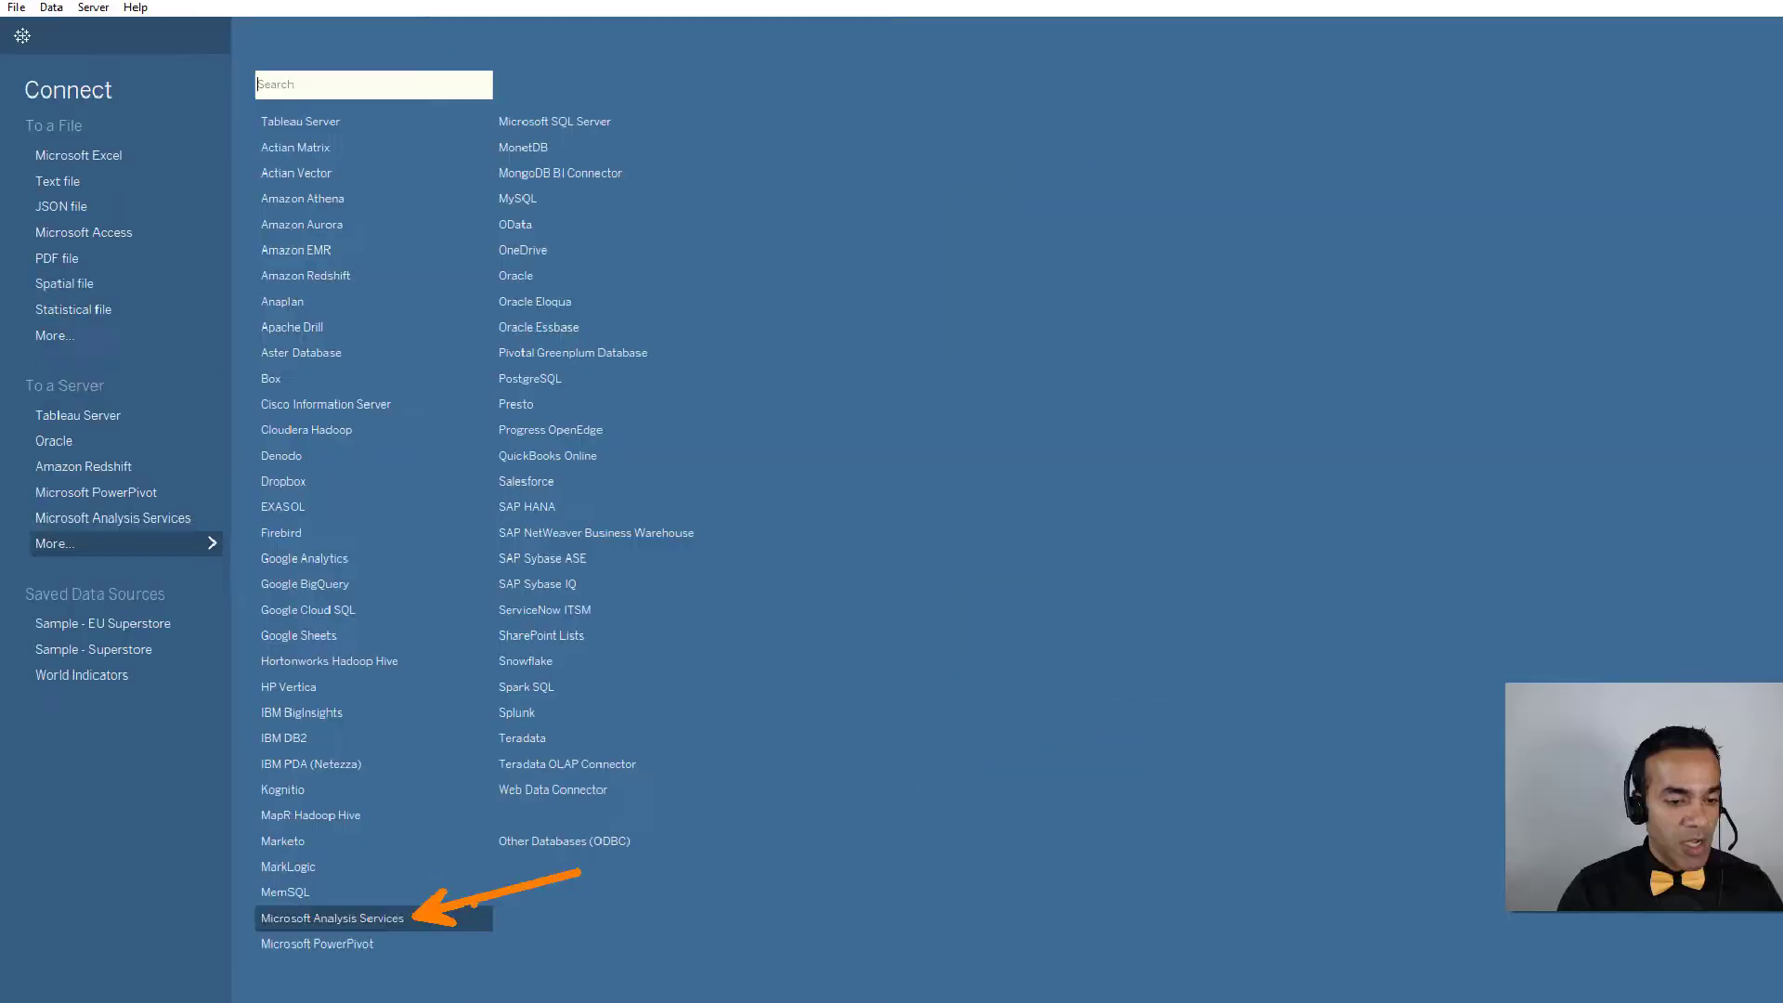
pyautogui.click(350, 932)
pyautogui.write('localhost')
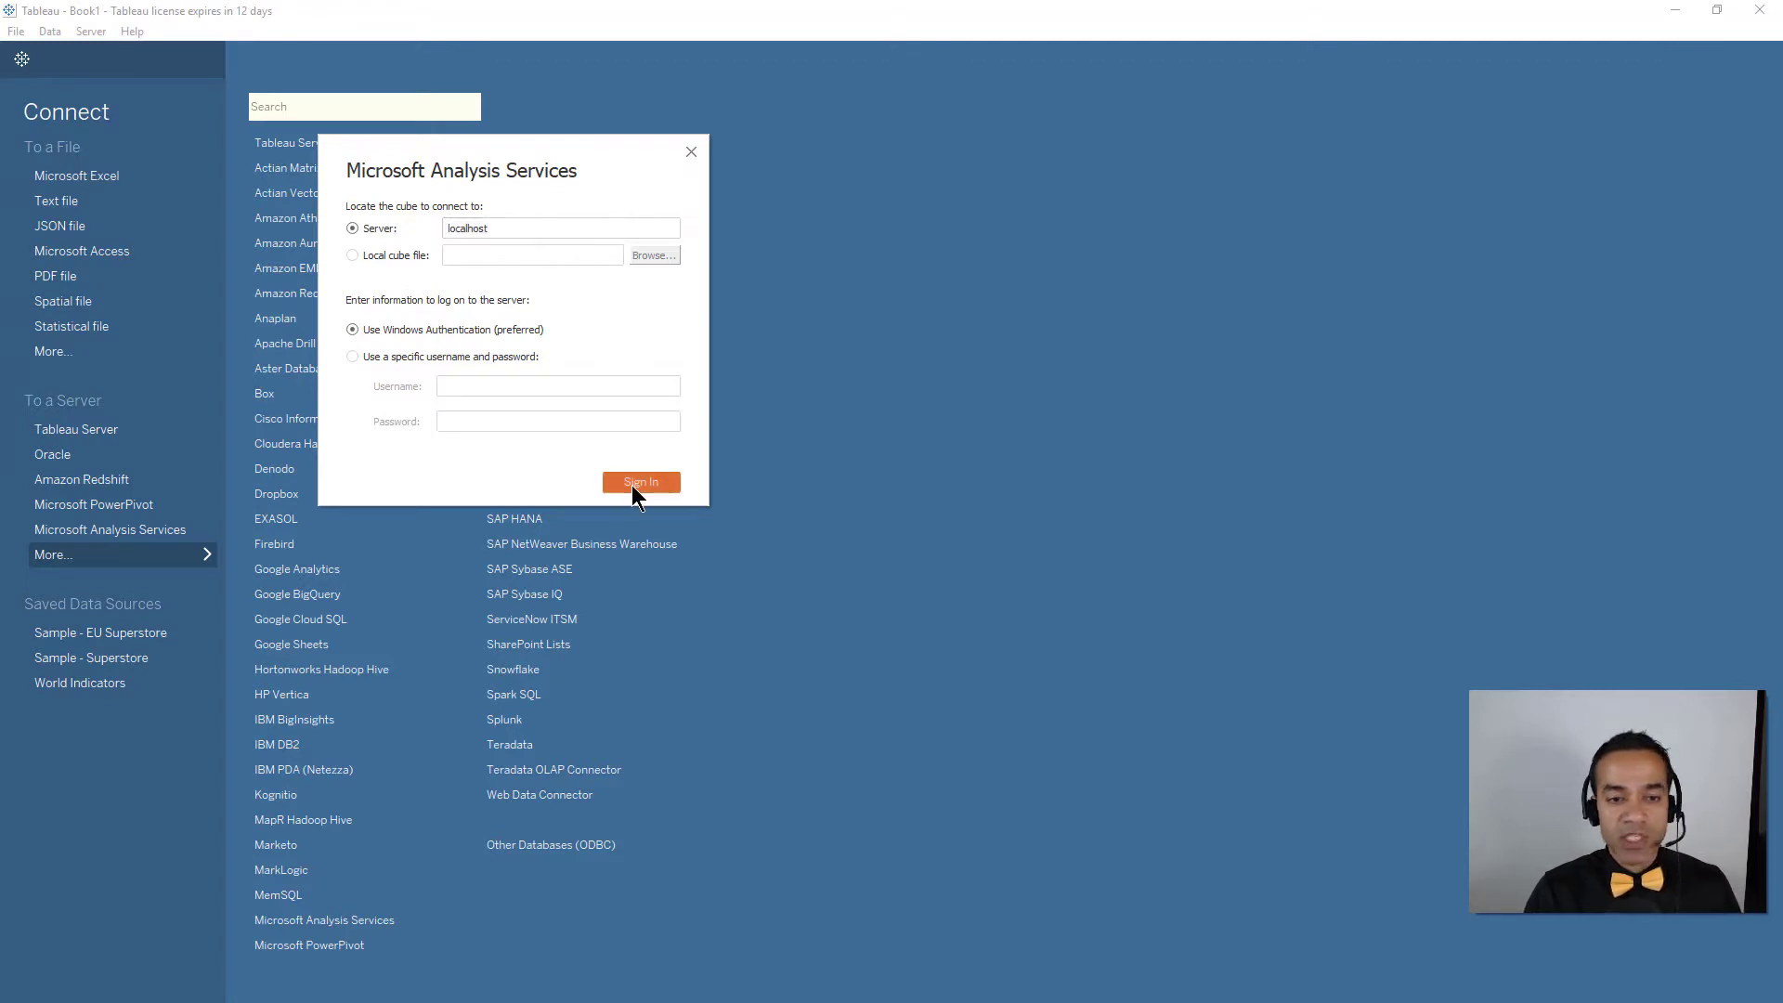
pyautogui.click(630, 485)
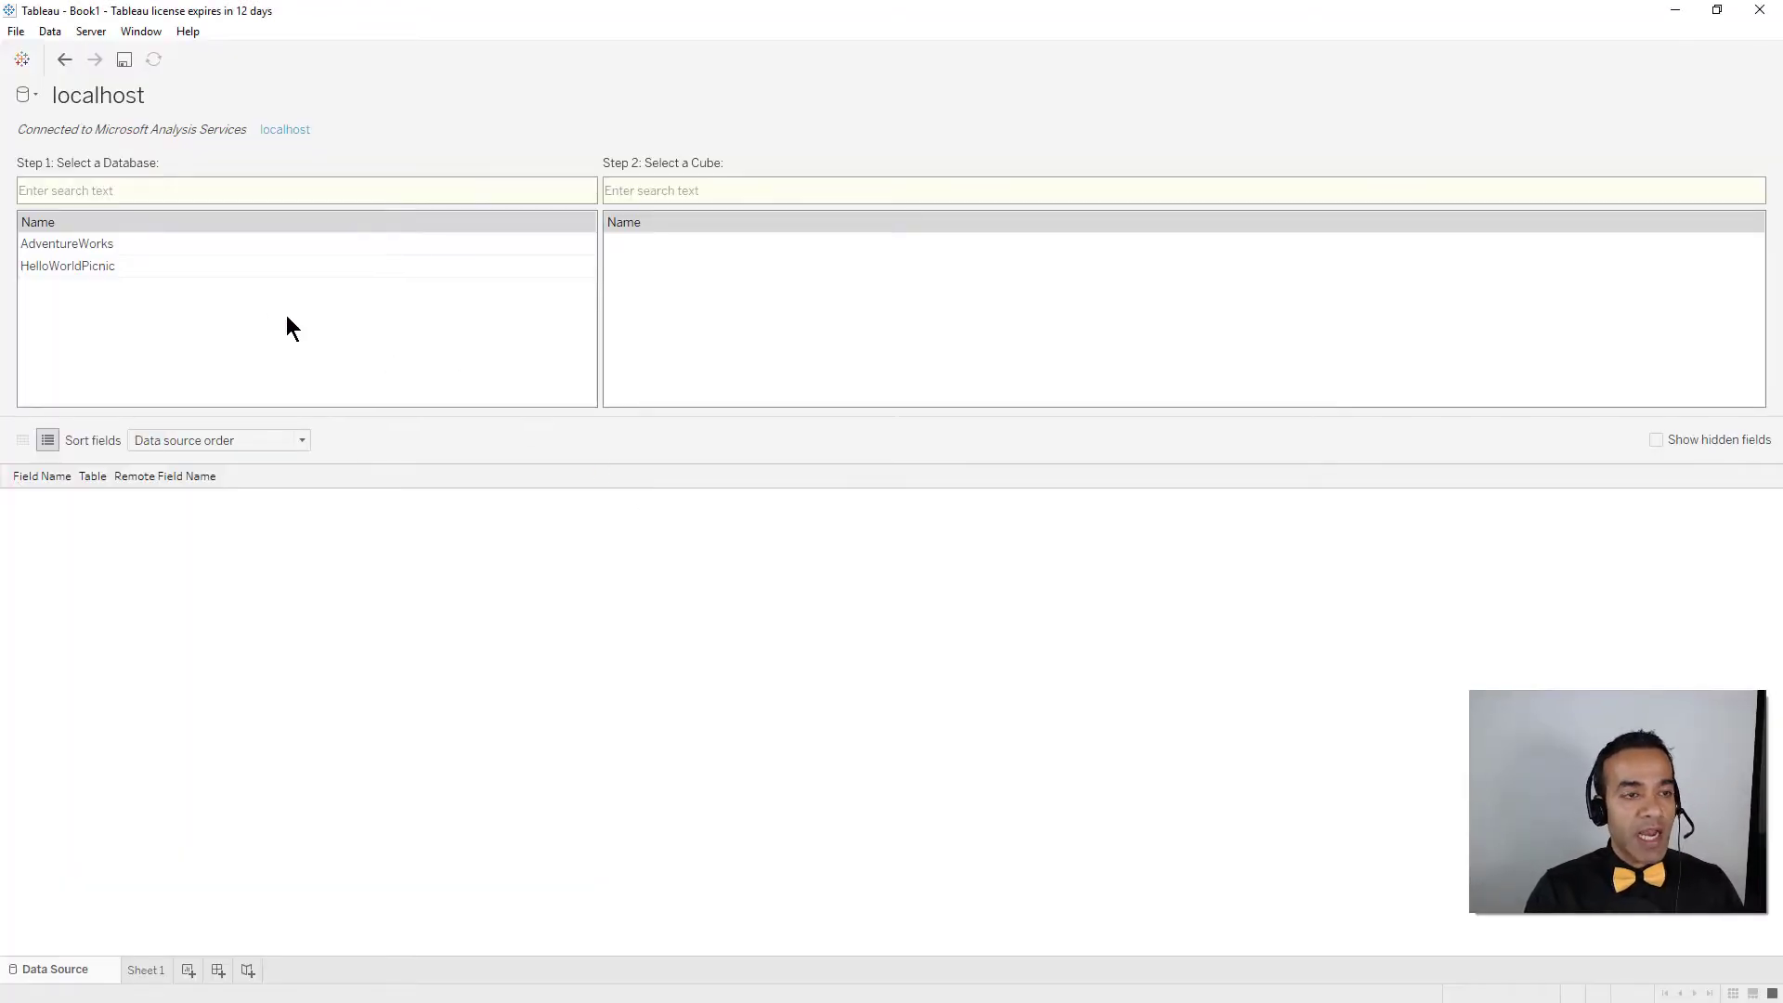
# Use the AdventureWorks database's Model cube and open the blank Sheet 1 worksheet.
pyautogui.click(101, 247)
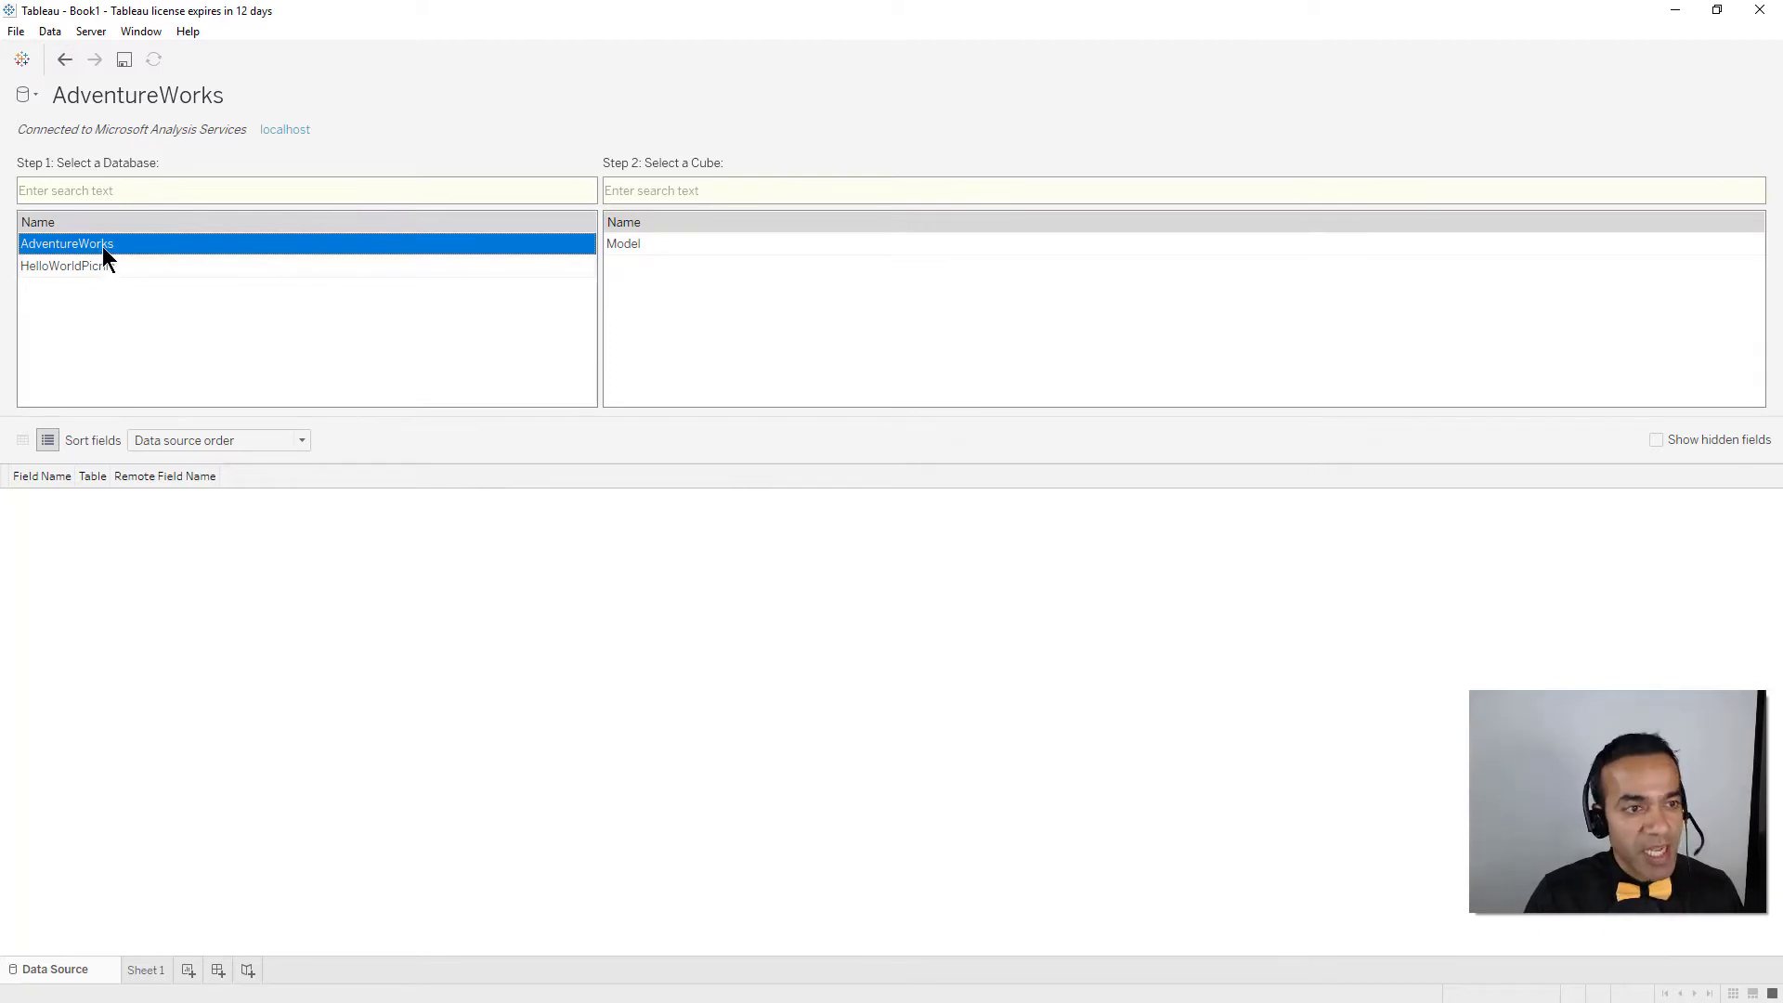
pyautogui.click(635, 252)
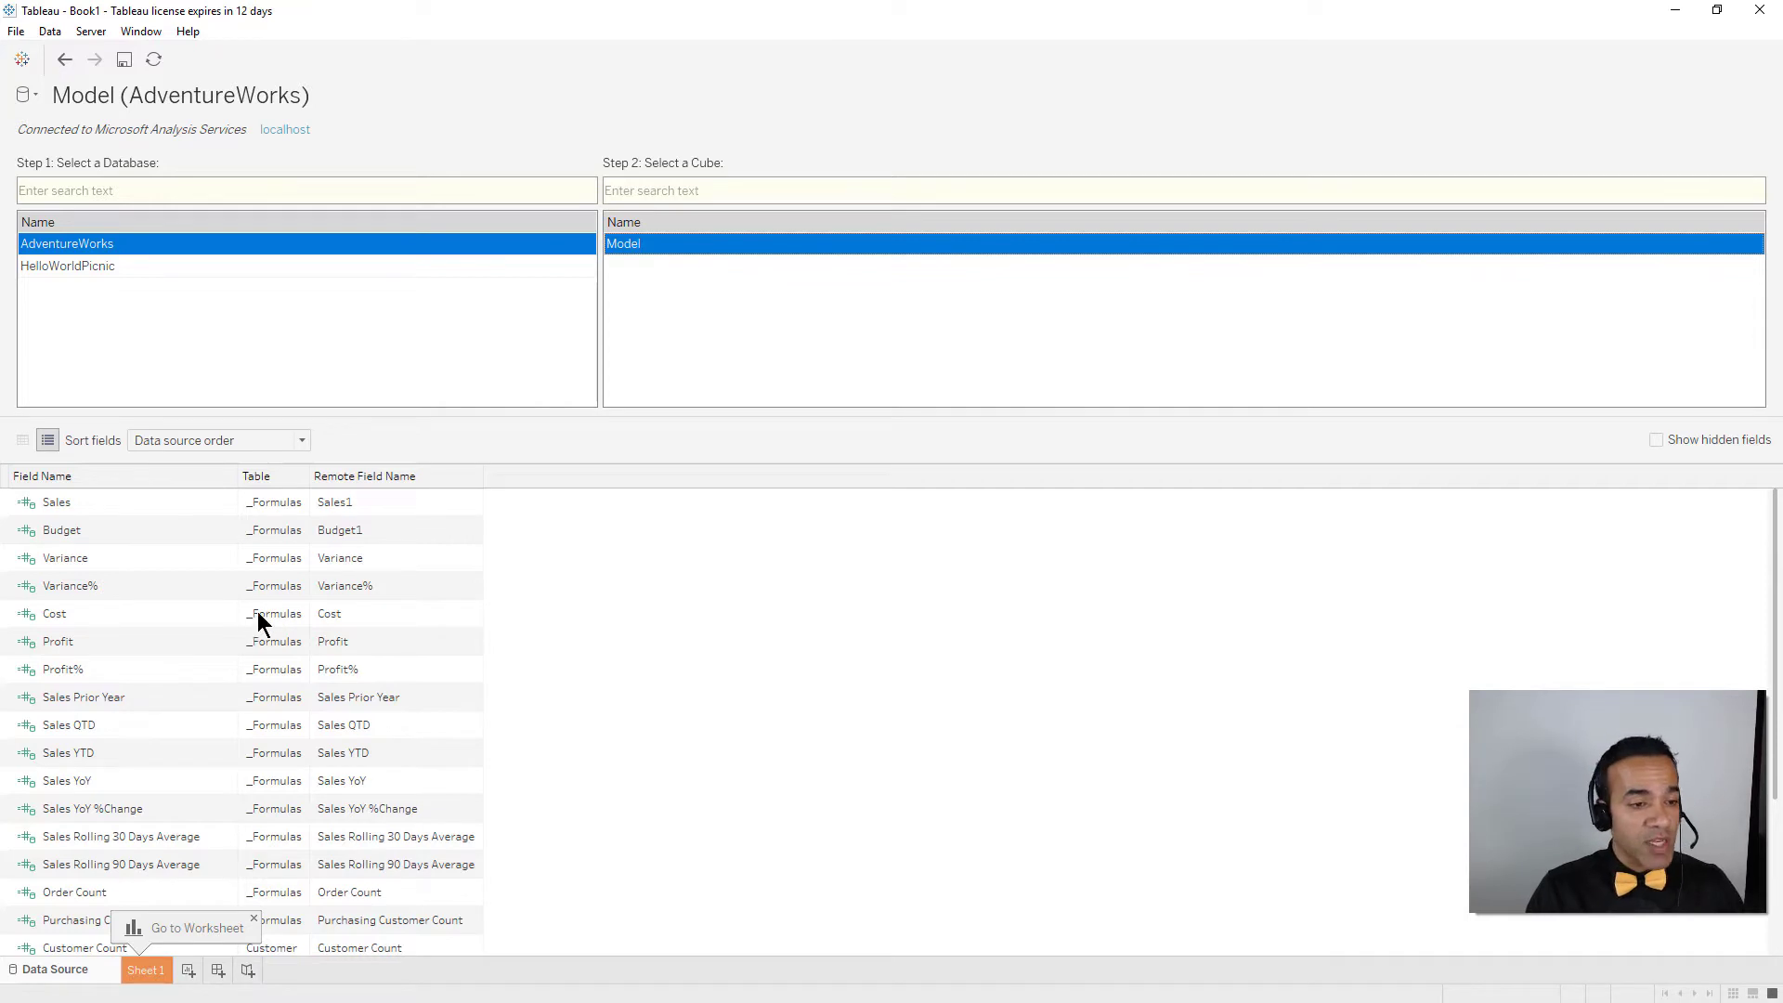
pyautogui.moveTo(126, 892)
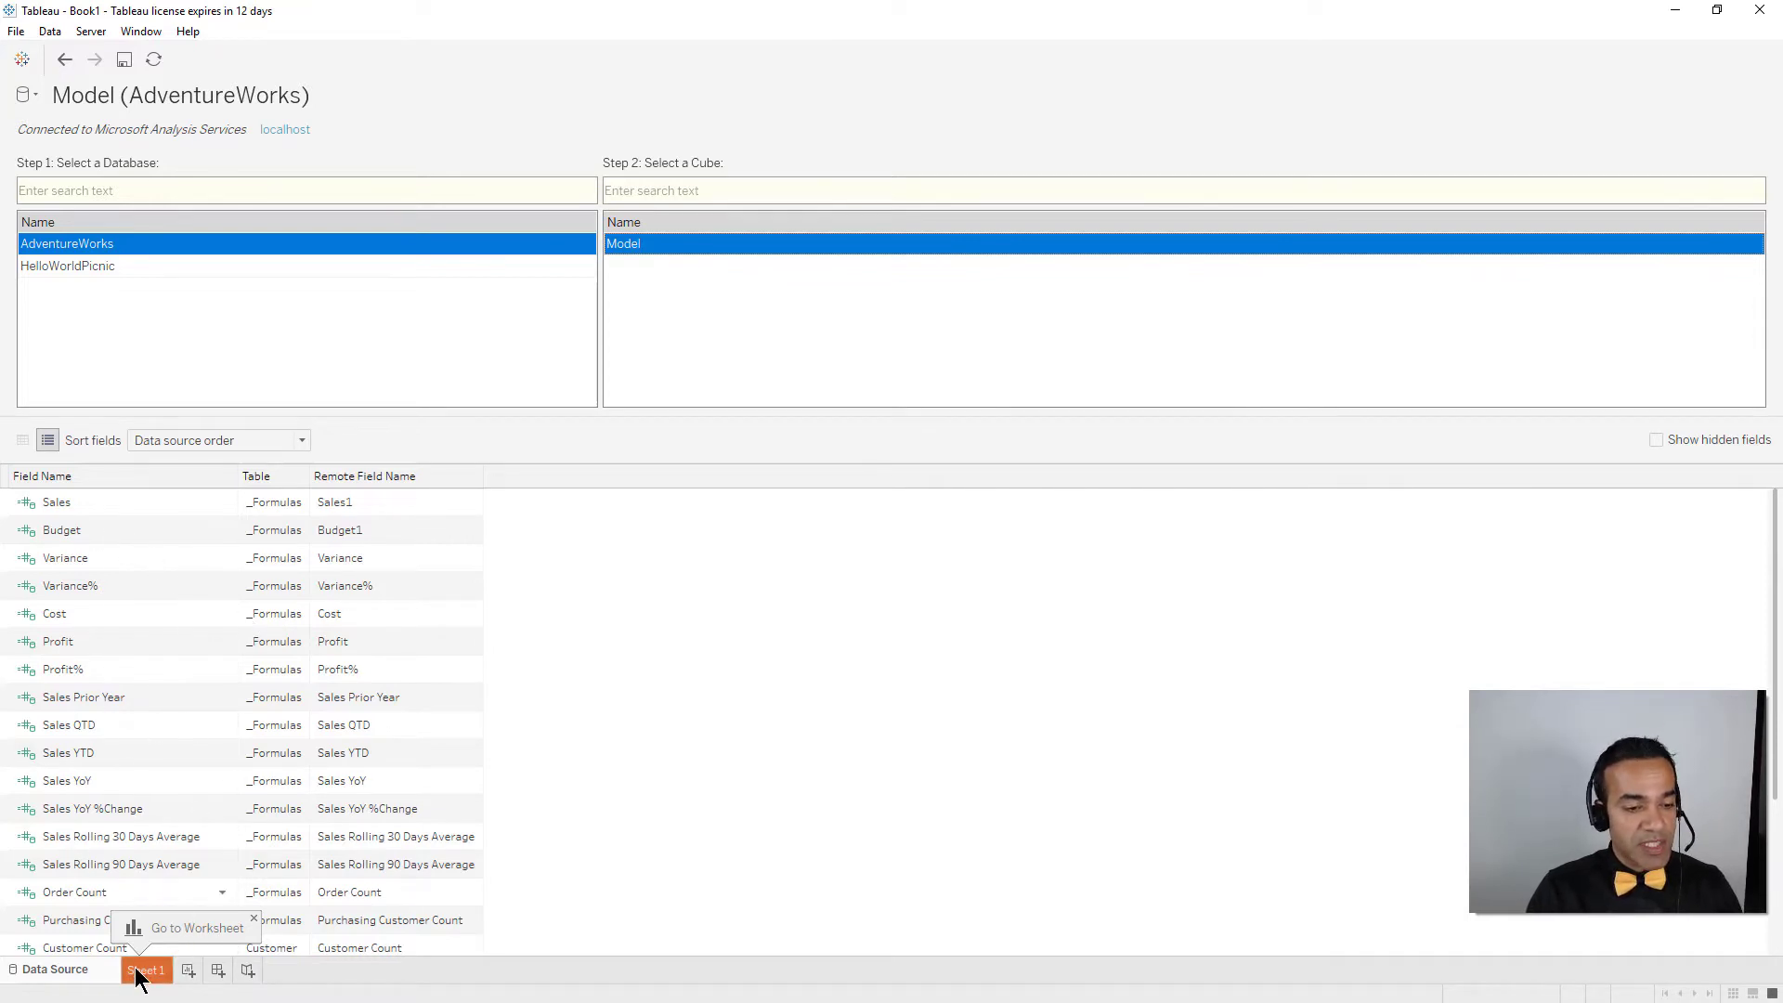
pyautogui.click(139, 971)
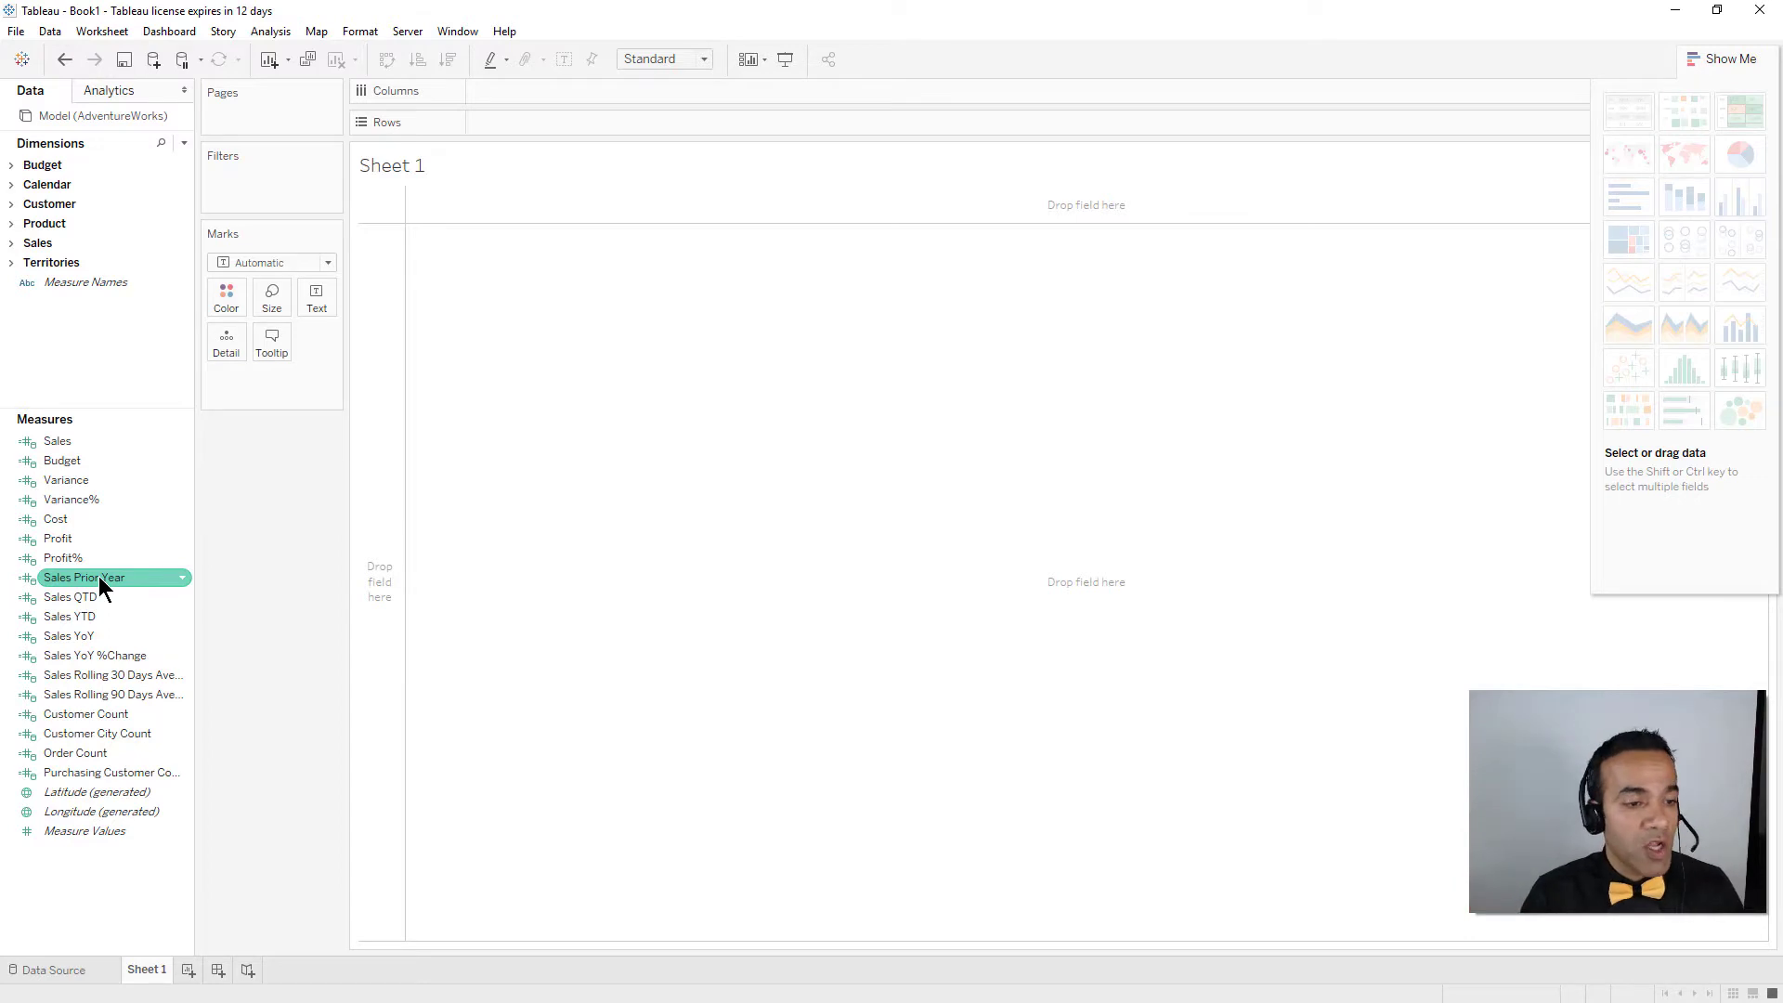
# Build a world symbol map of Sales by Territories Country, then minimise Tableau.
pyautogui.click(59, 443)
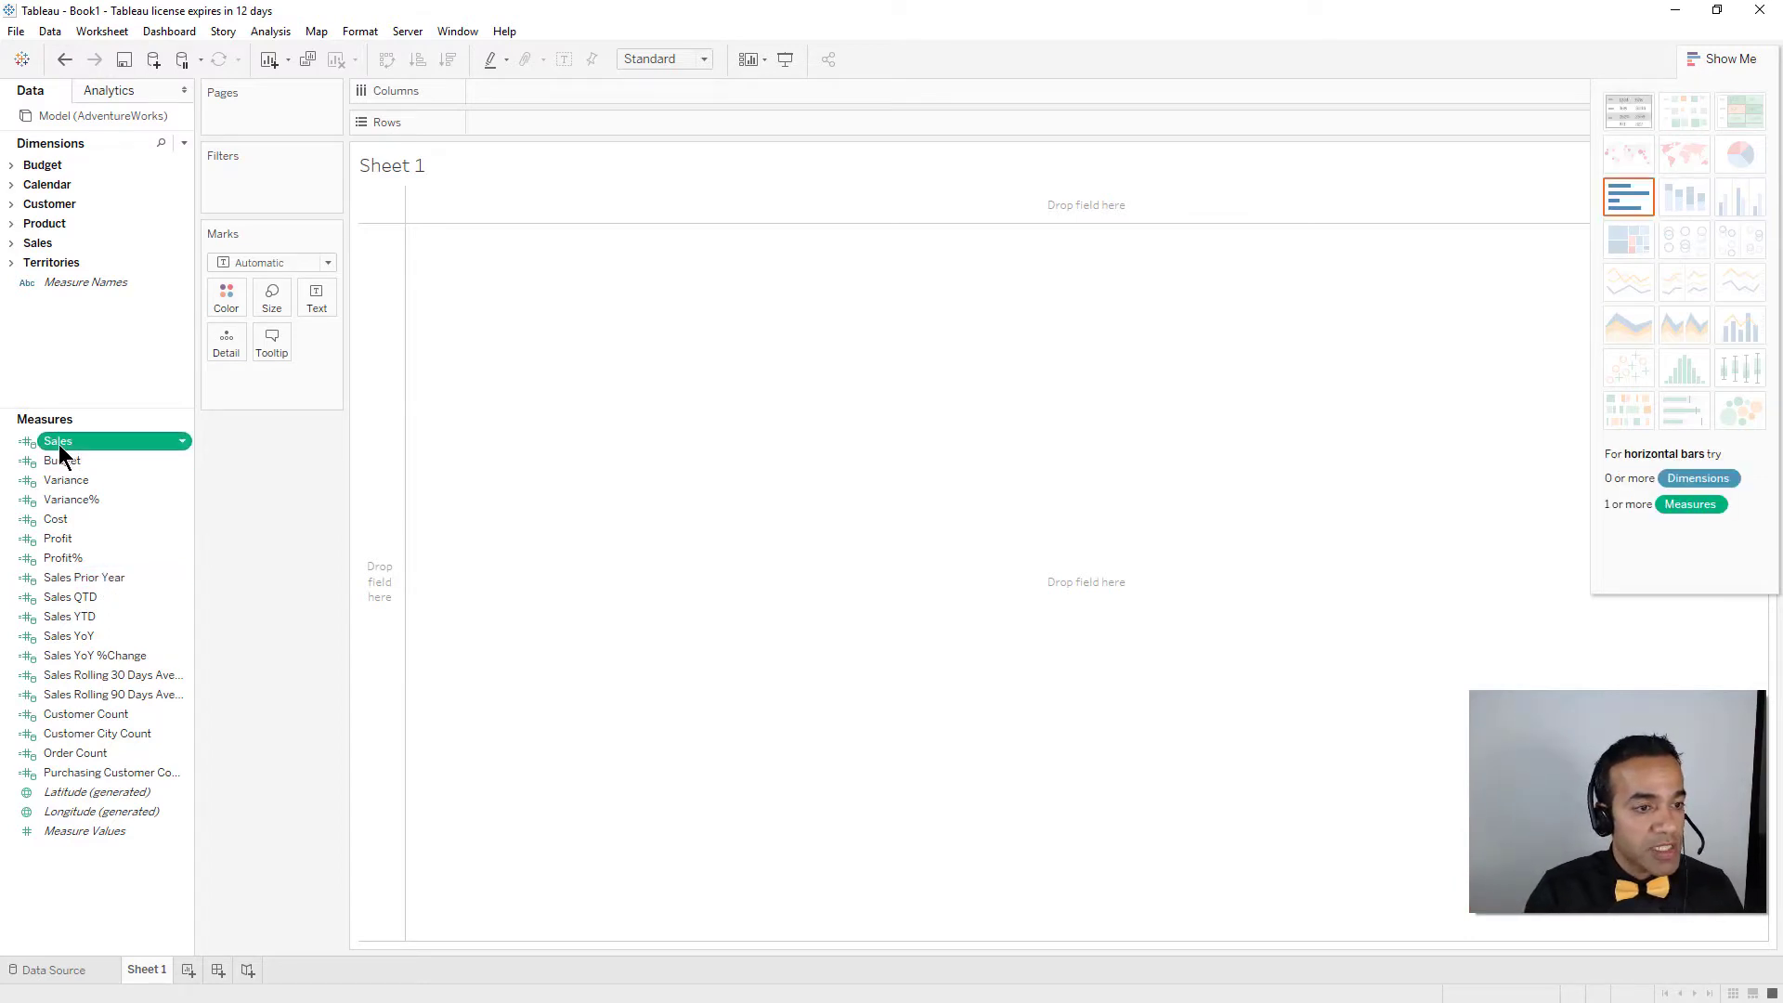
pyautogui.click(11, 263)
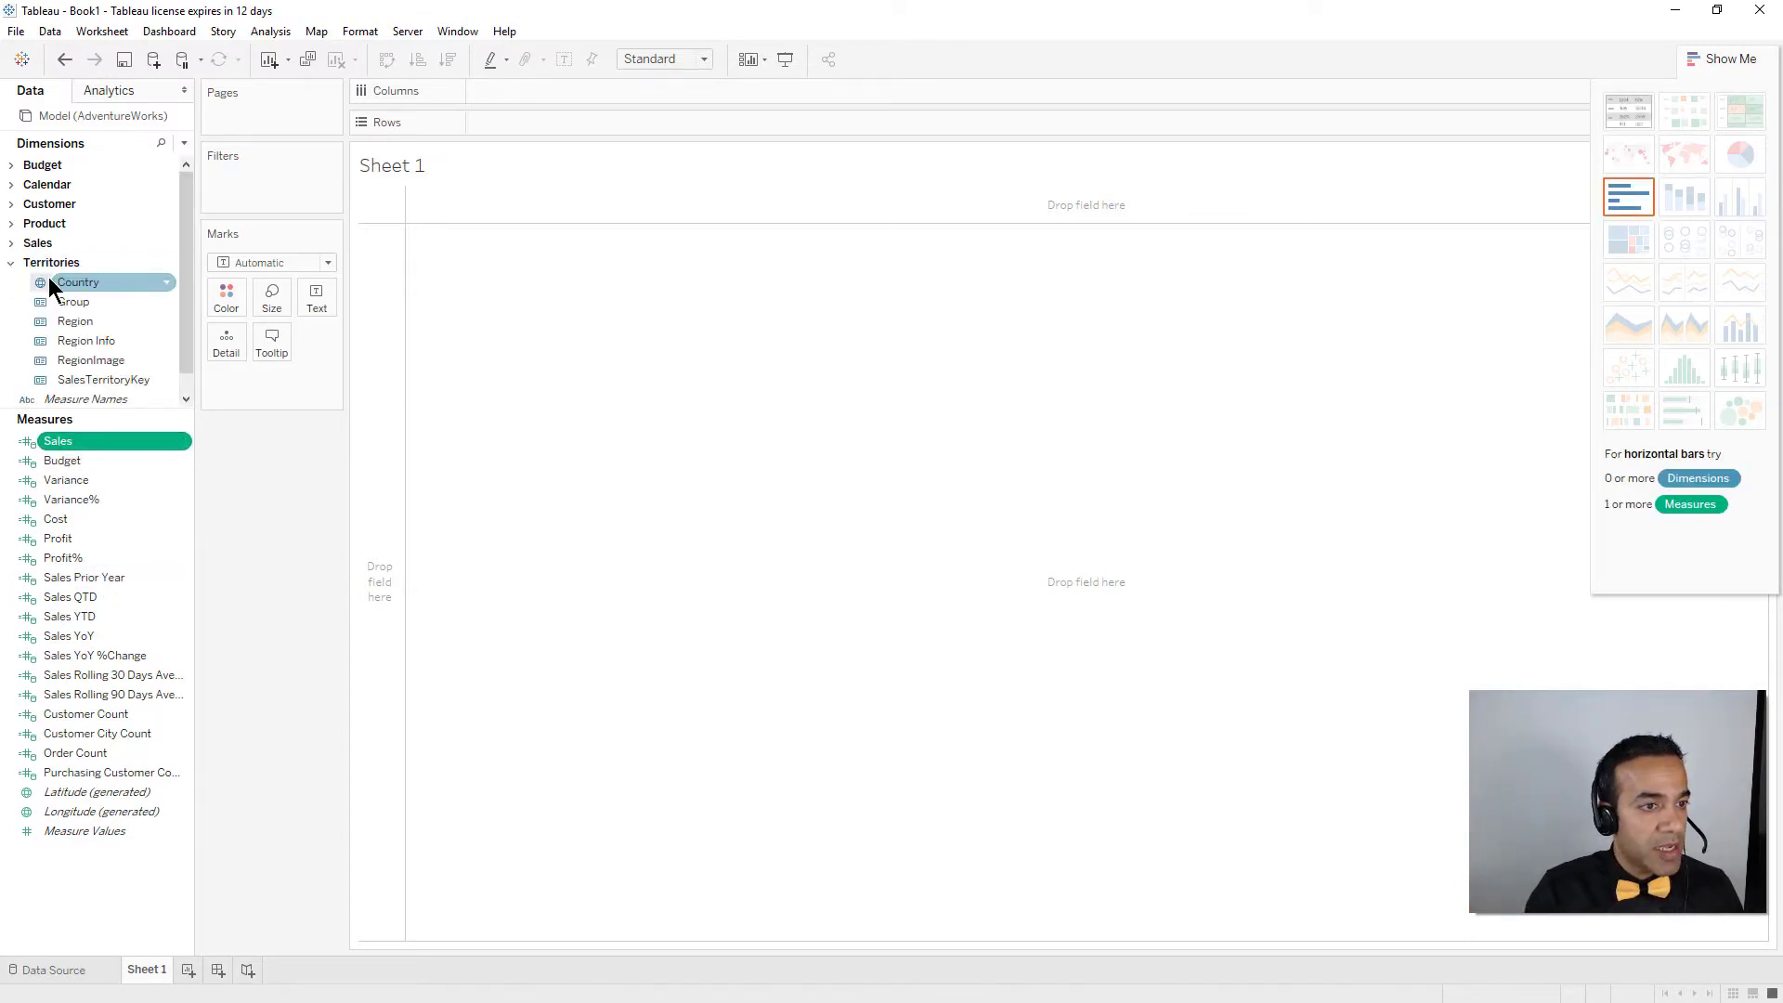
pyautogui.click(42, 282)
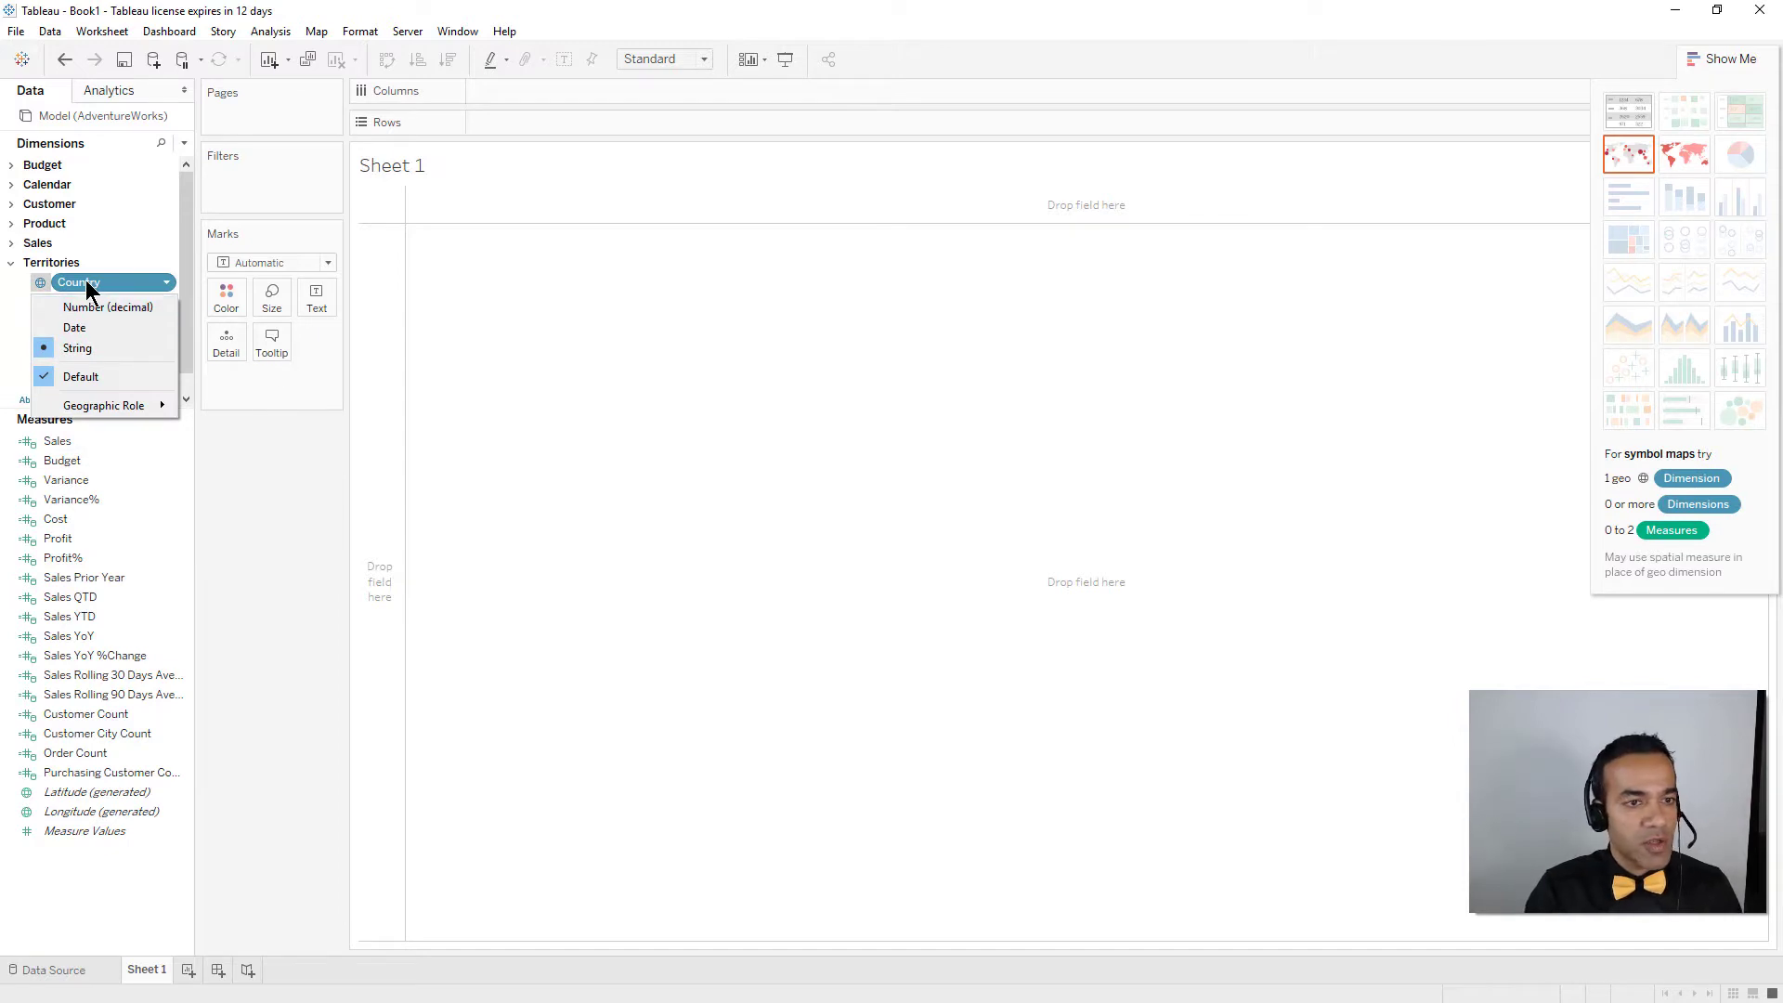
pyautogui.click(1633, 164)
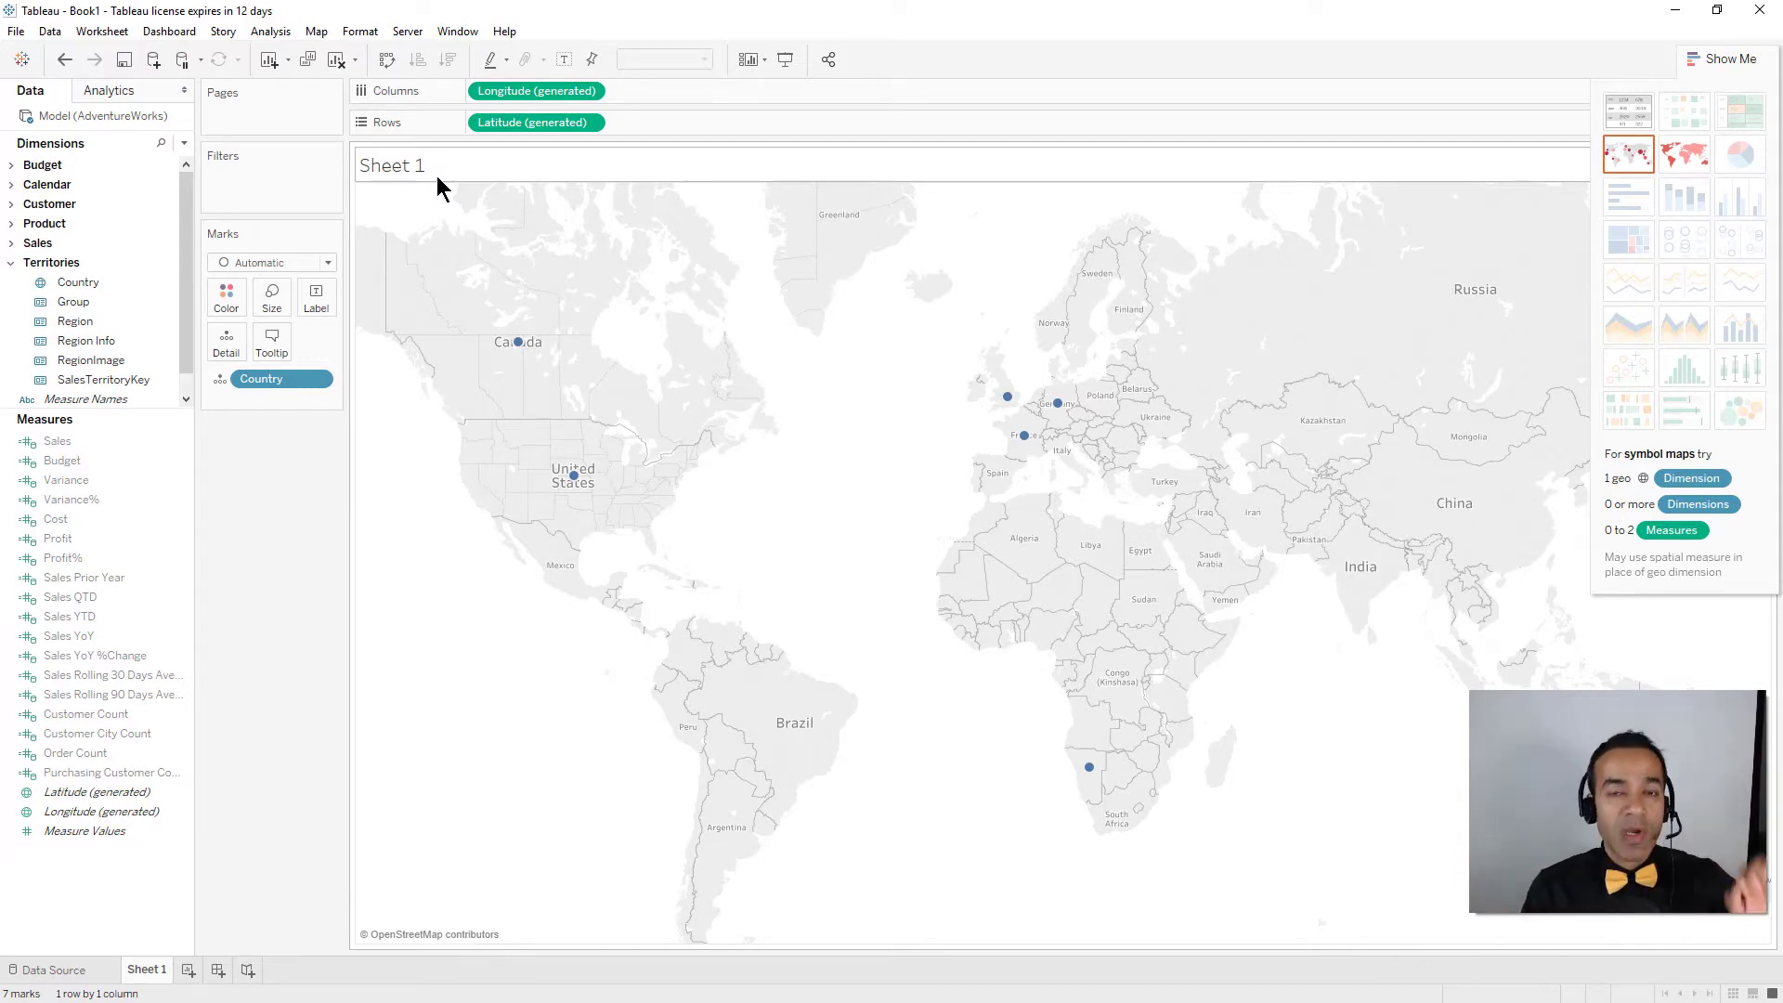
pyautogui.click(1674, 9)
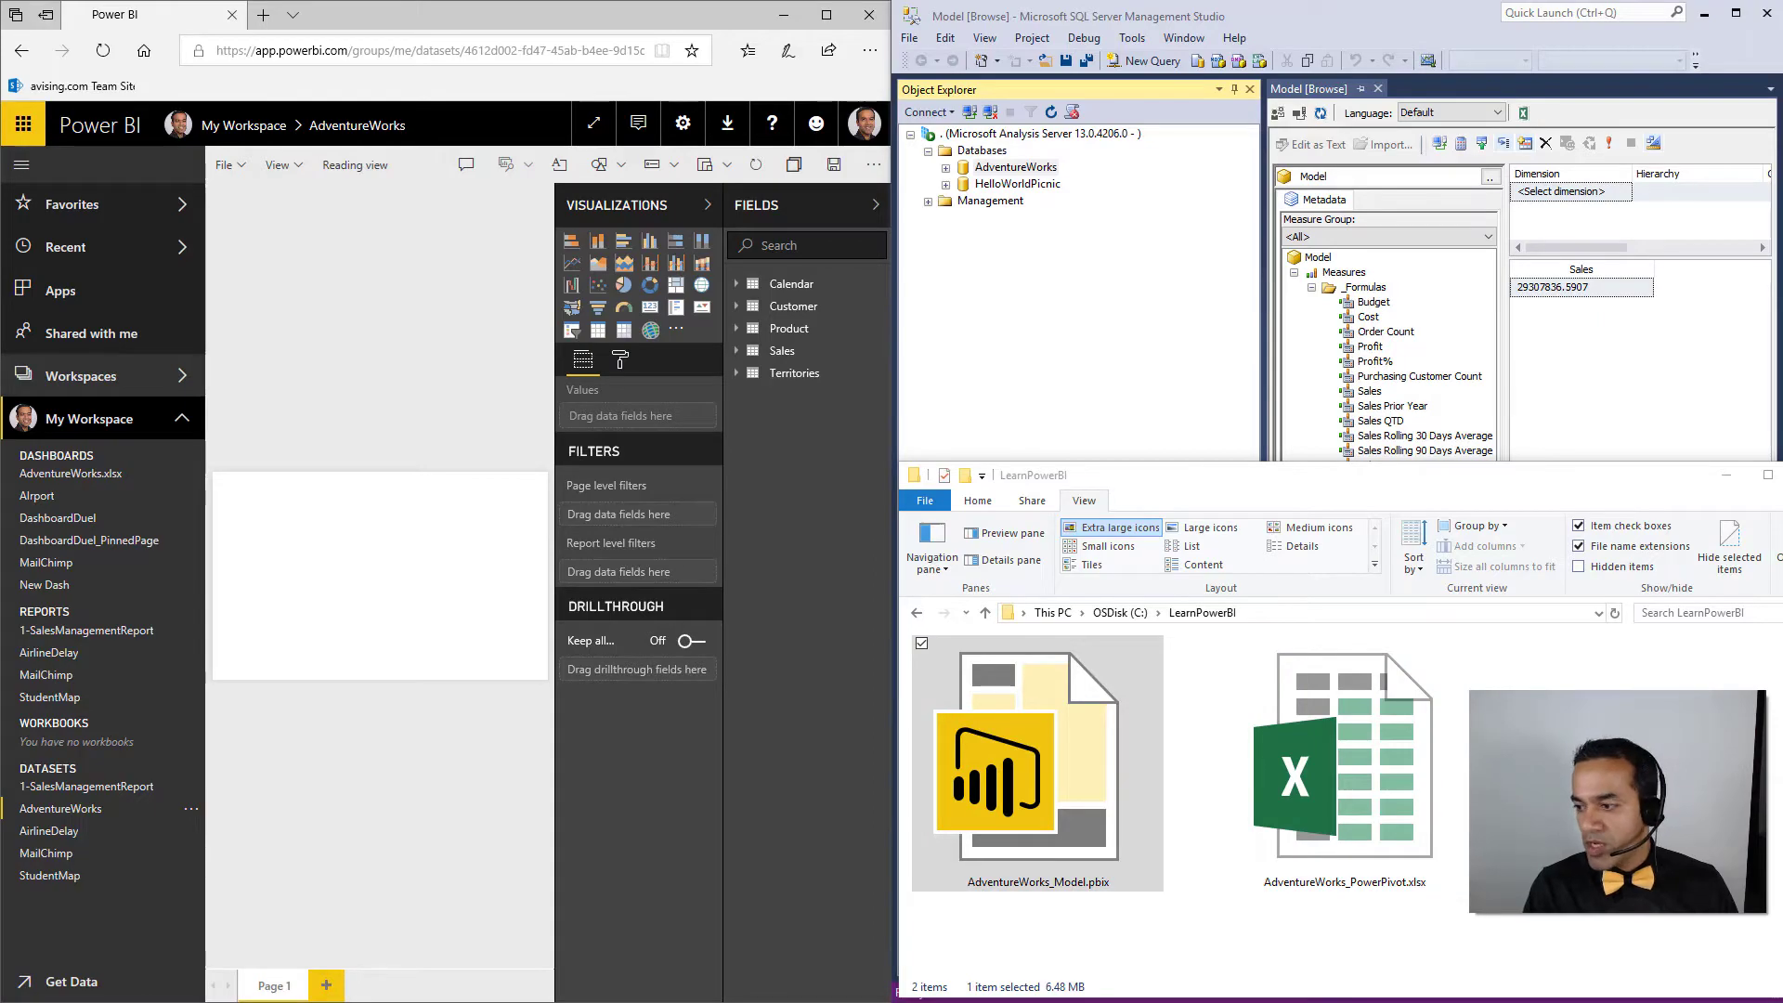
# Connect Tableau to Microsoft PowerPivot using the local file AdventureWorks_PowerPivot.xlsx.
pyautogui.hotkey('alt', 'Tab')
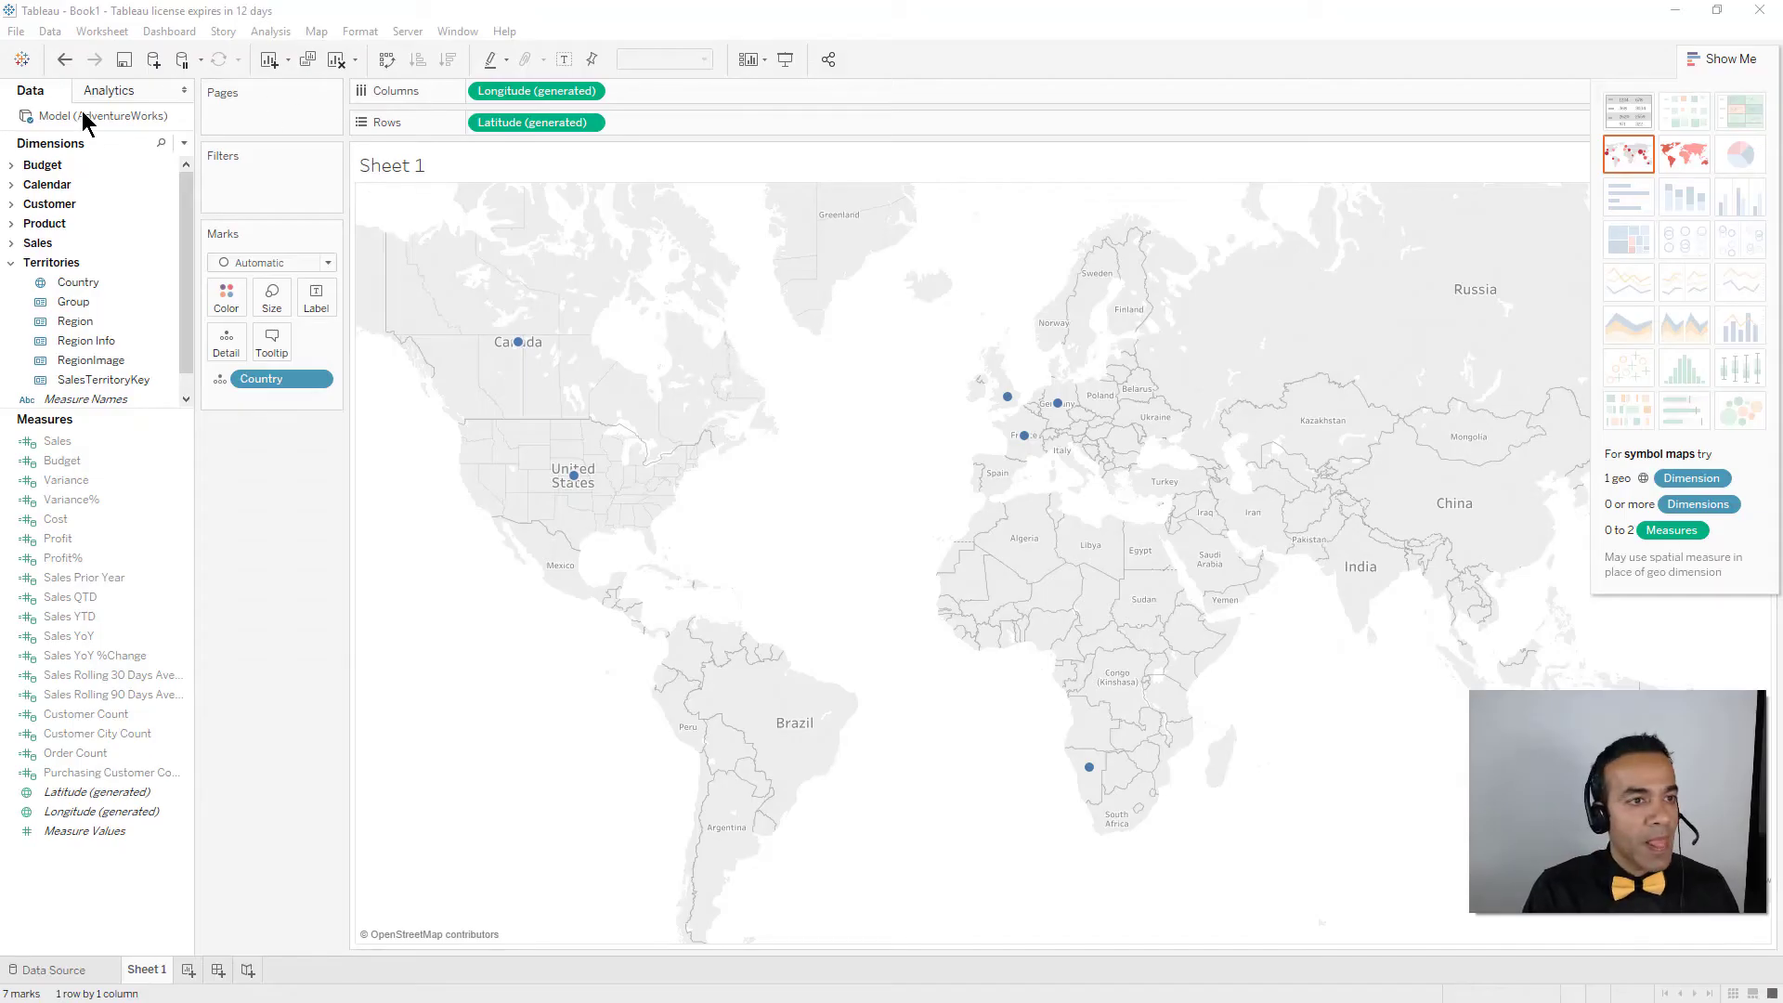
pyautogui.click(23, 61)
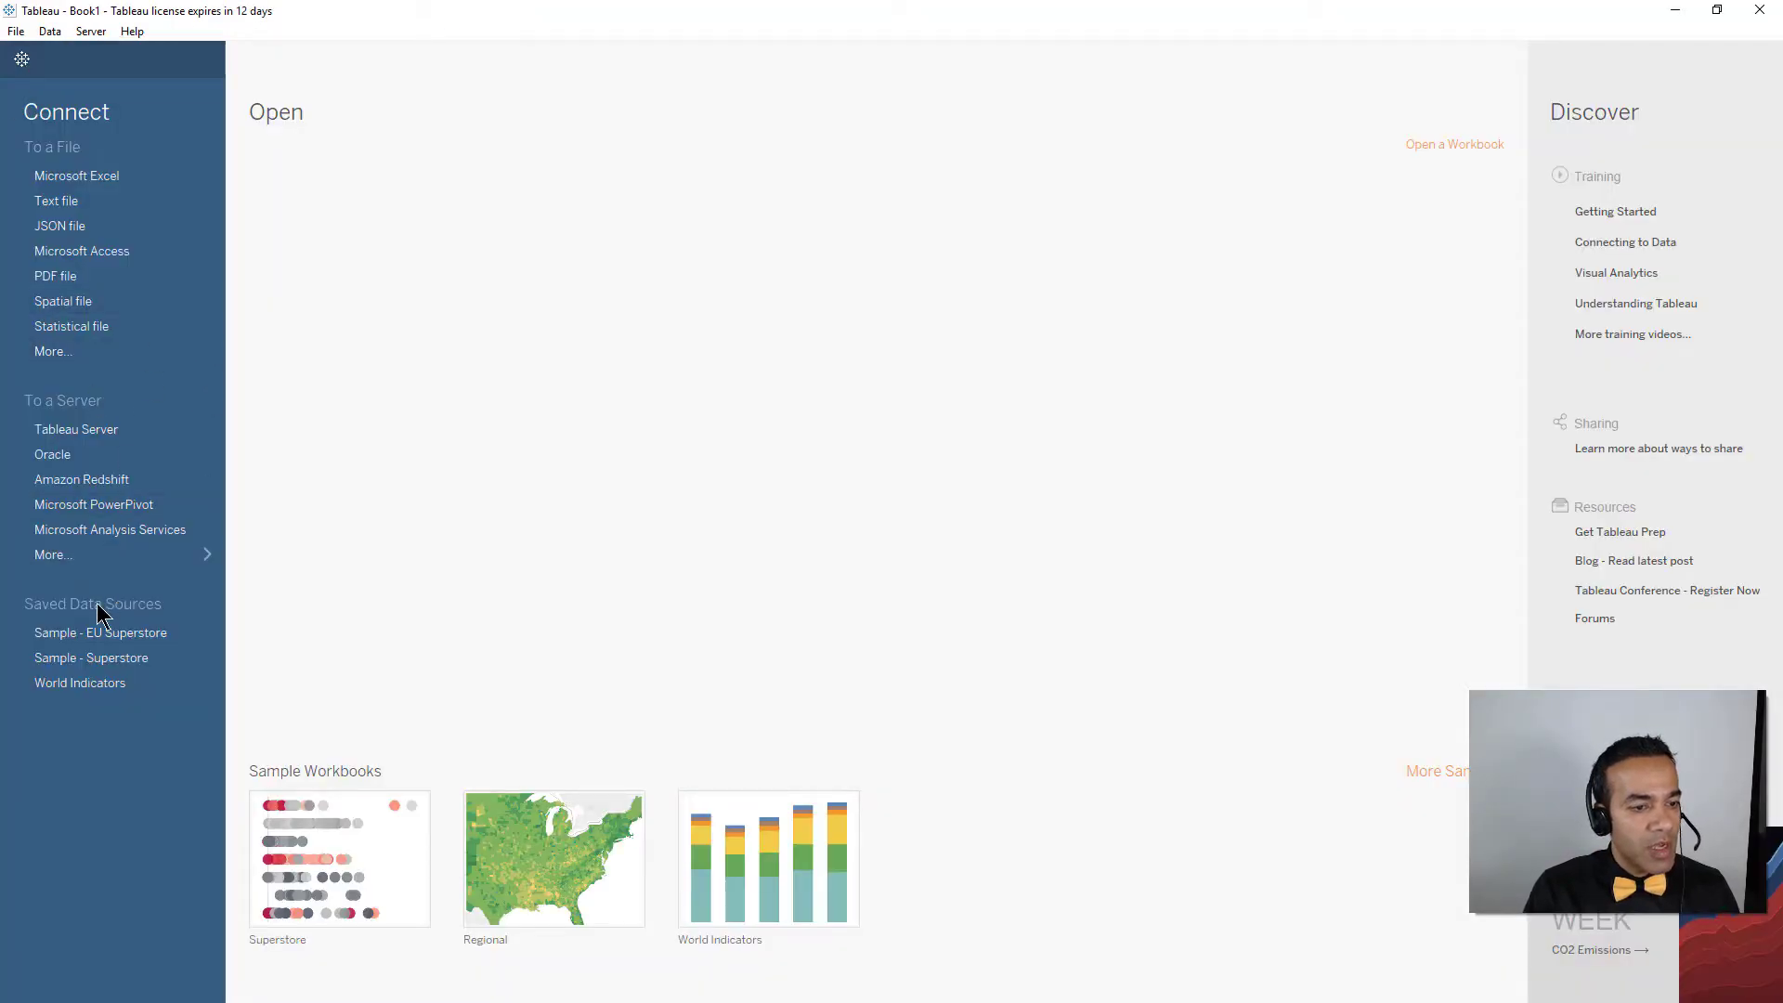
pyautogui.click(105, 555)
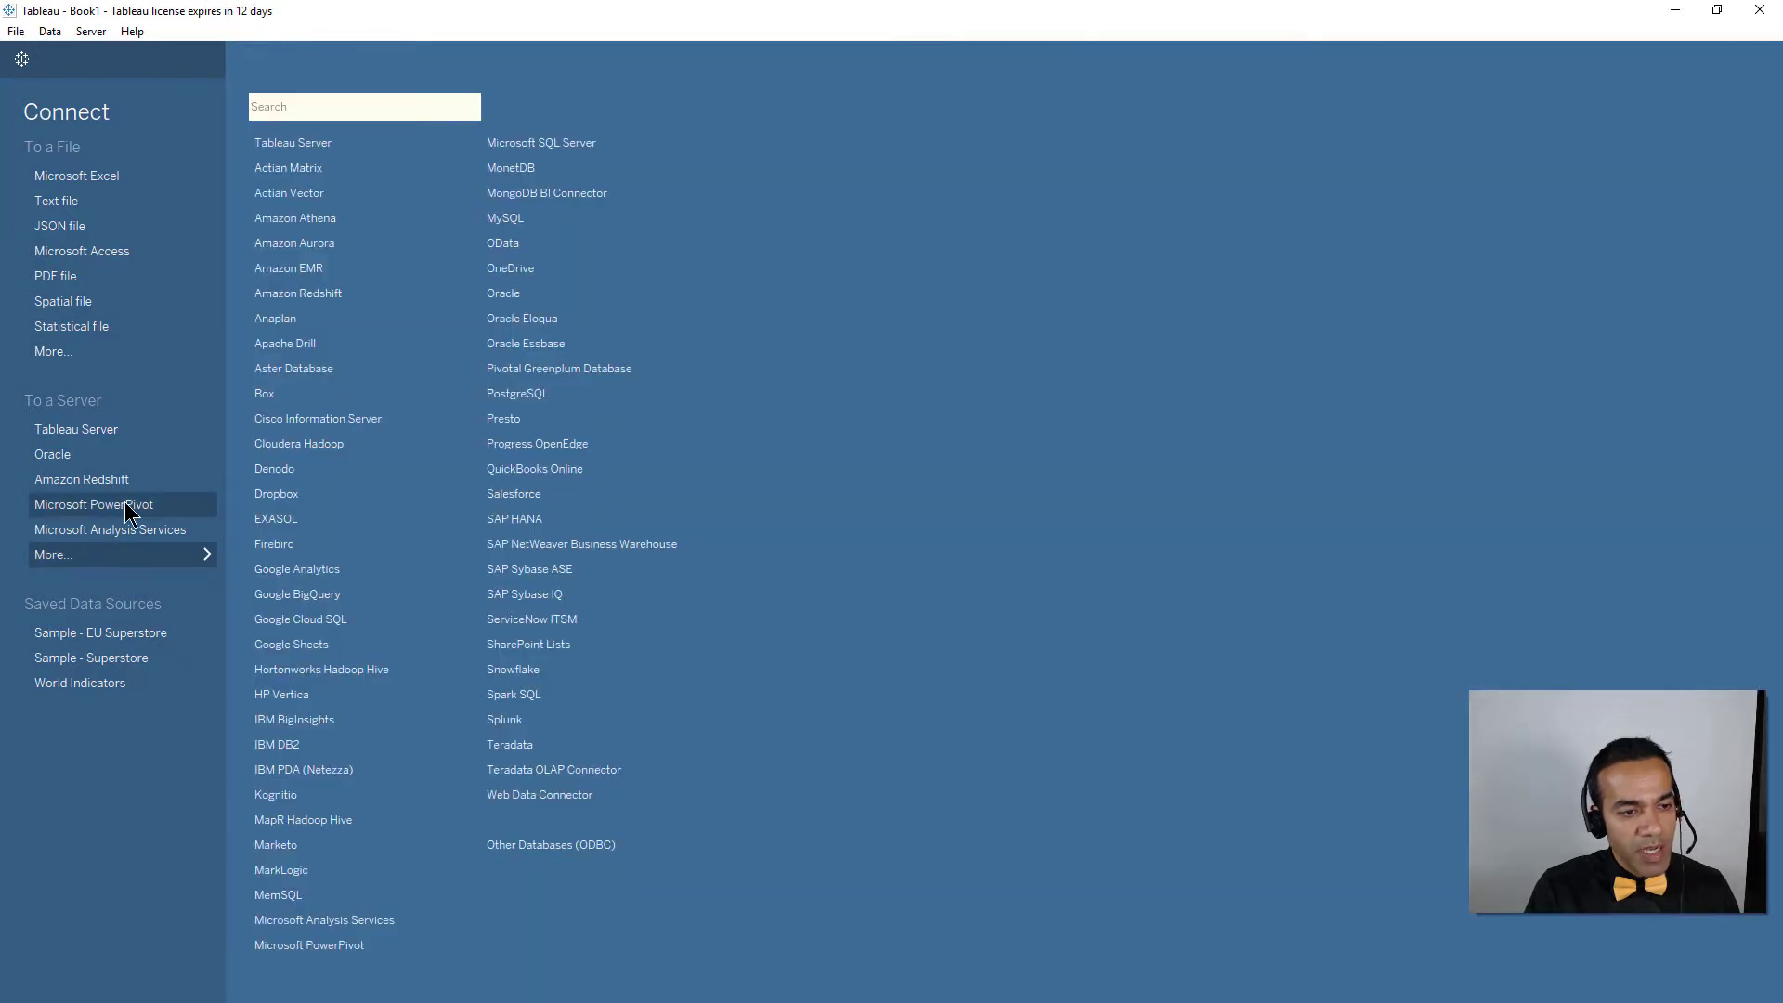
pyautogui.click(312, 945)
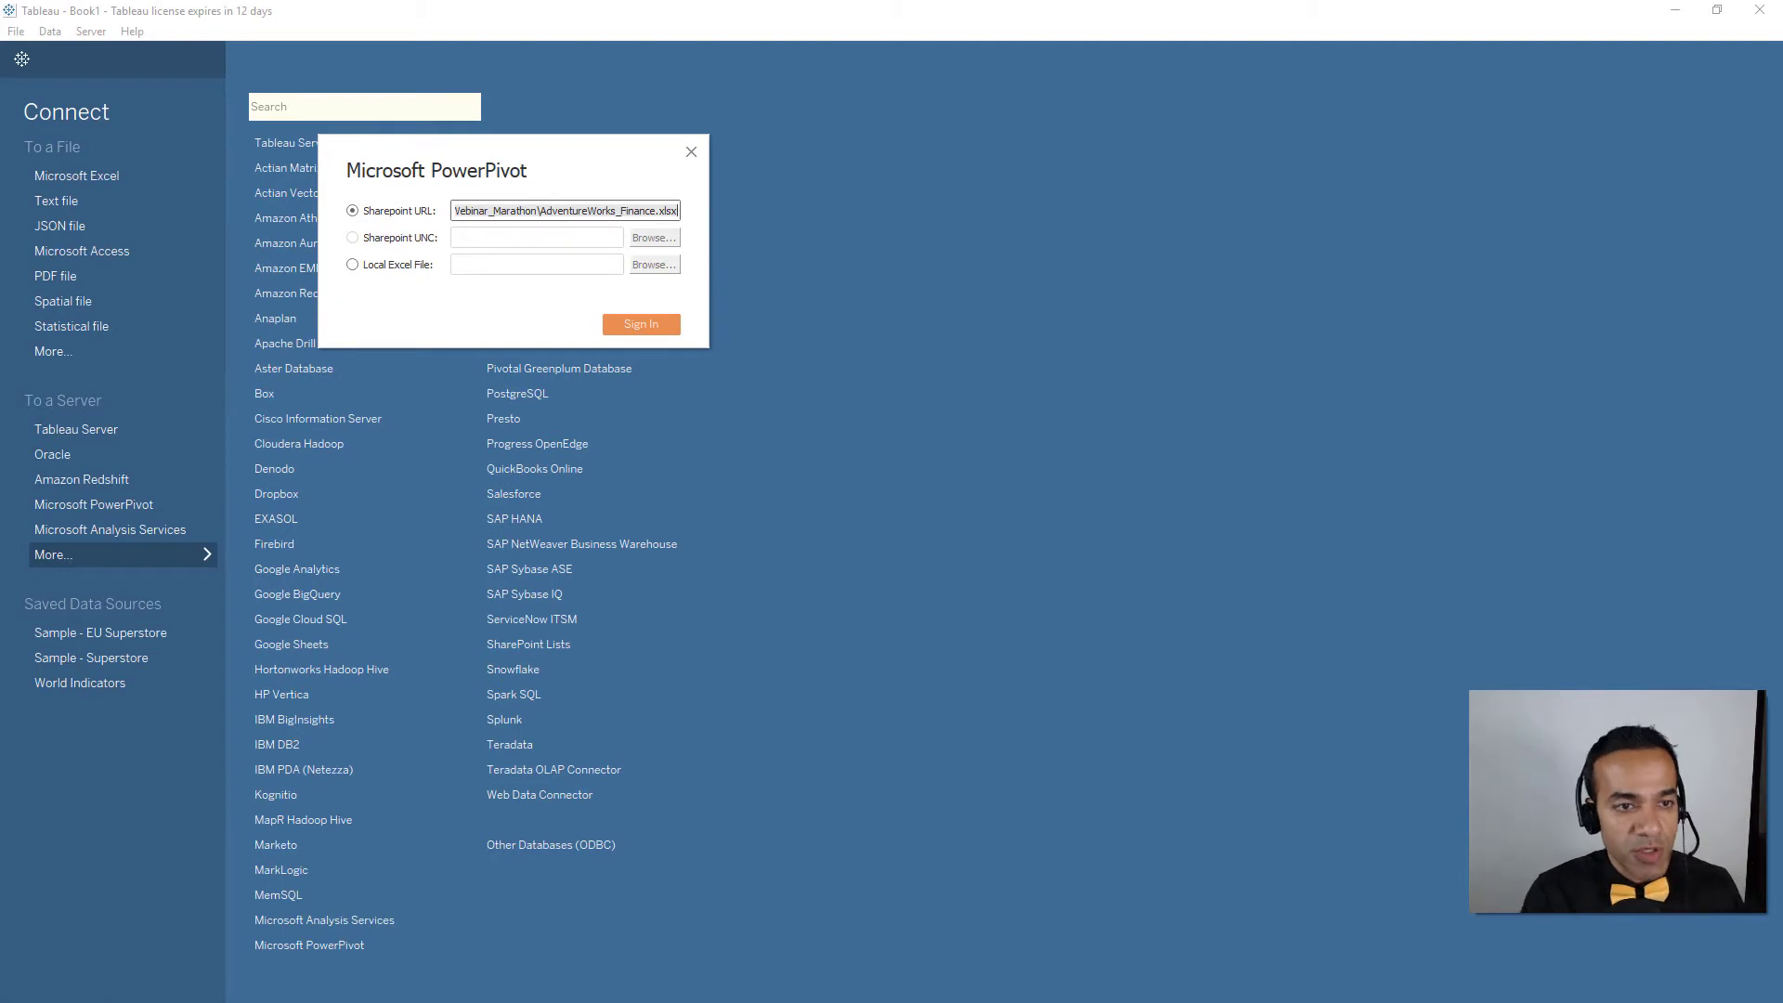
pyautogui.click(353, 264)
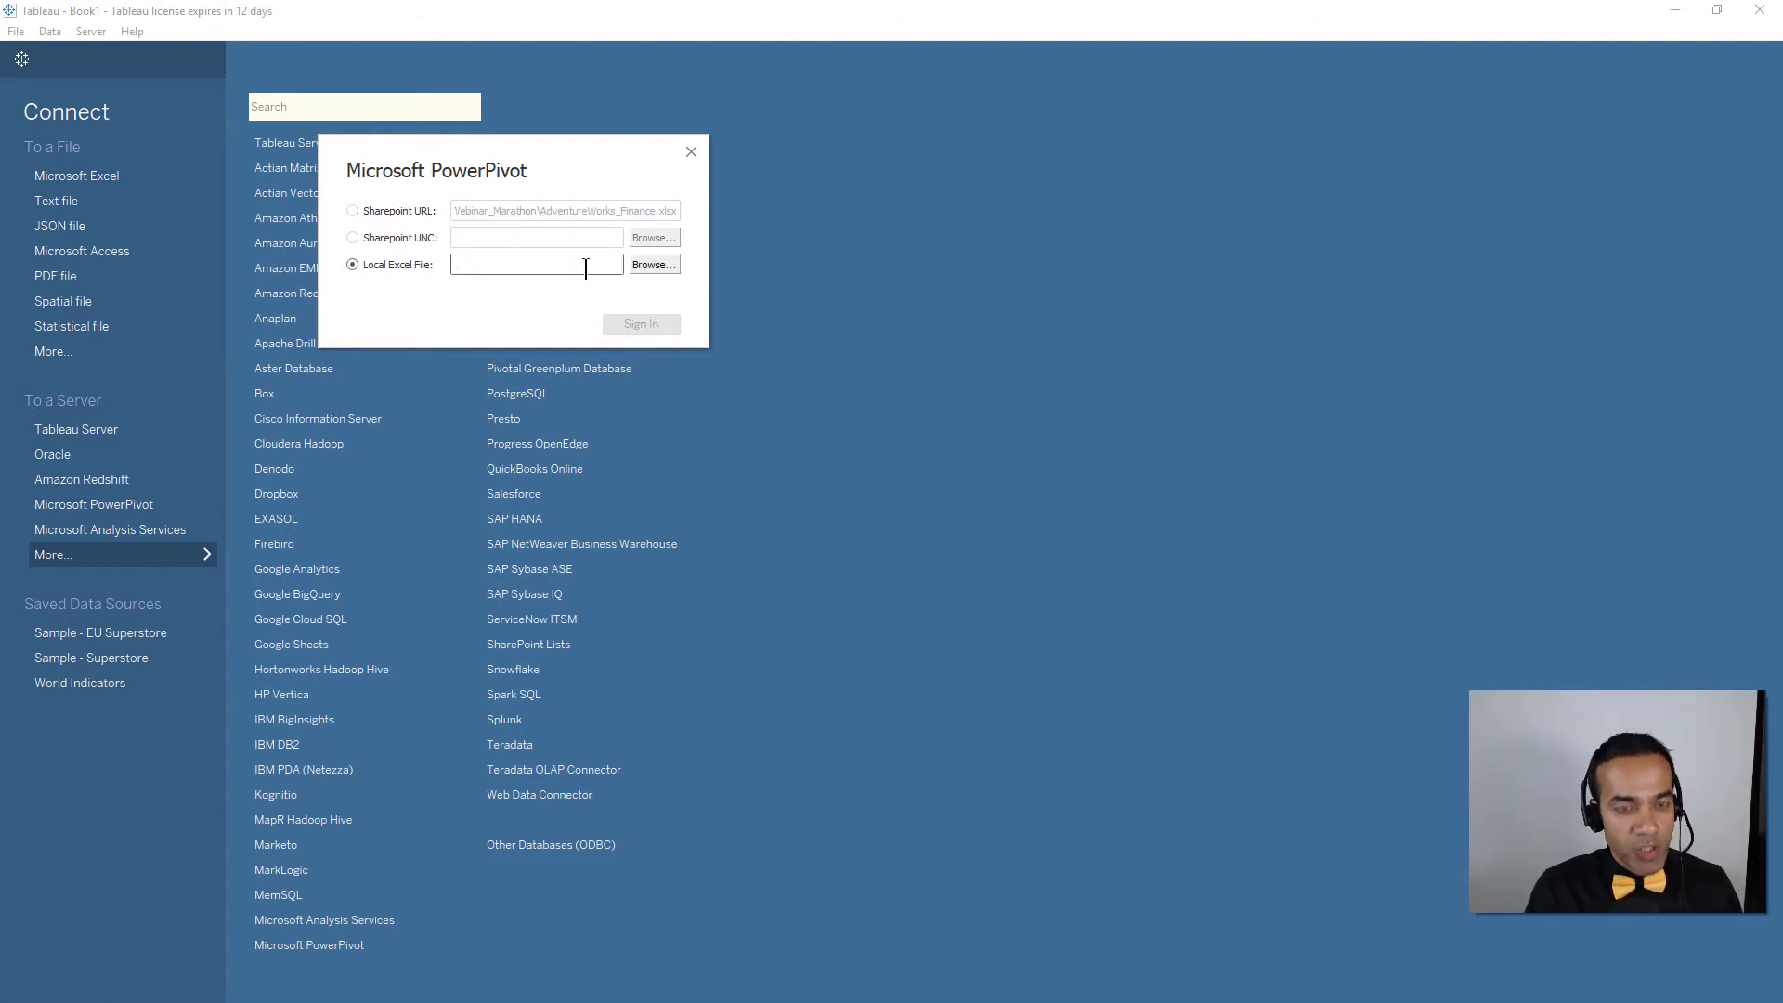
pyautogui.write('C:\\LearnPowerBI')
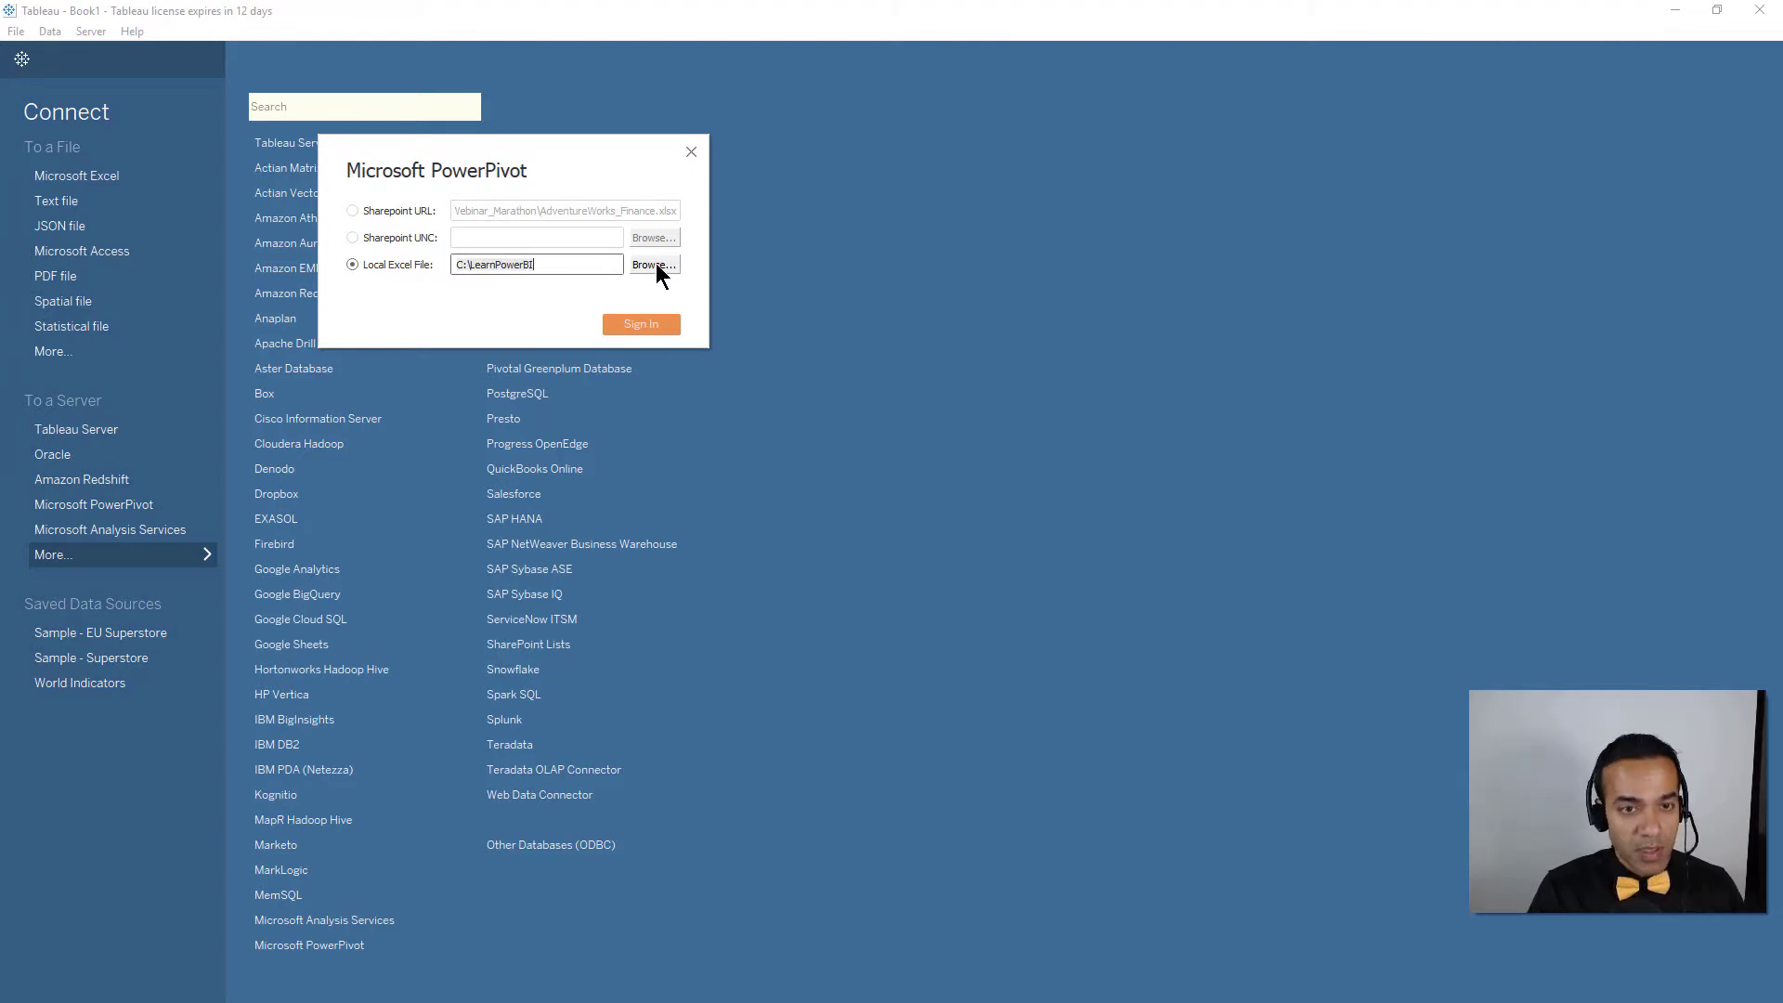
pyautogui.click(654, 266)
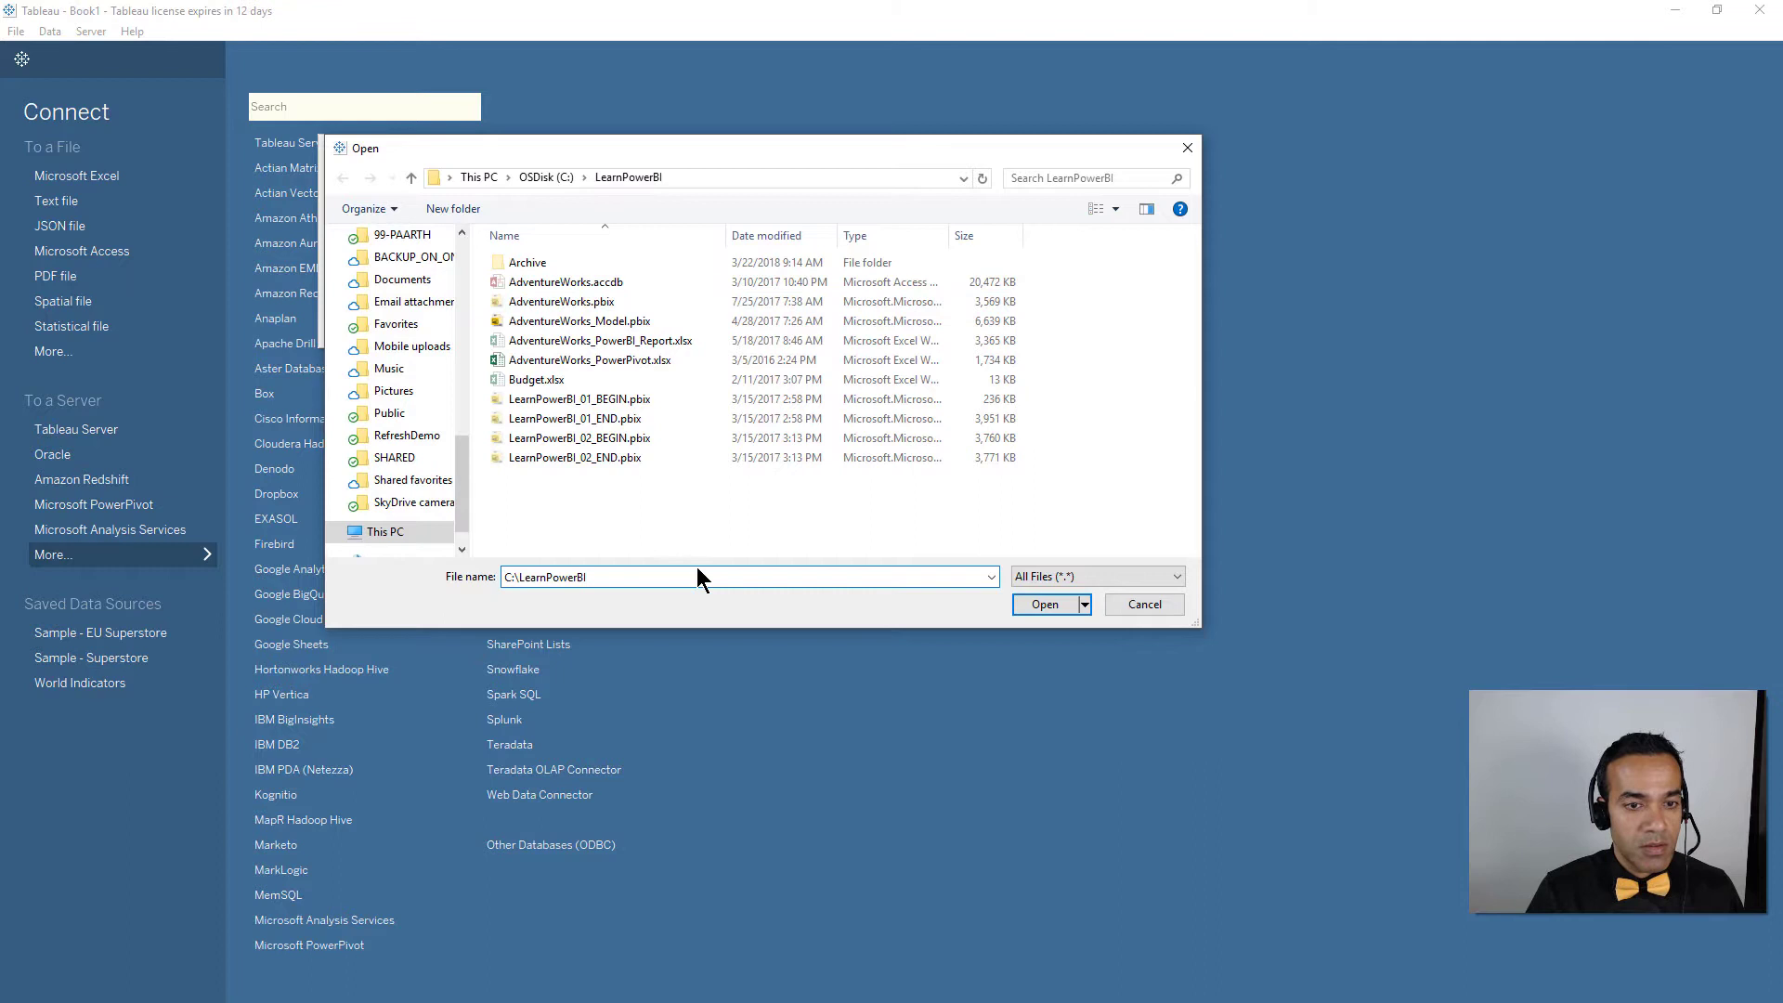
pyautogui.doubleClick(616, 366)
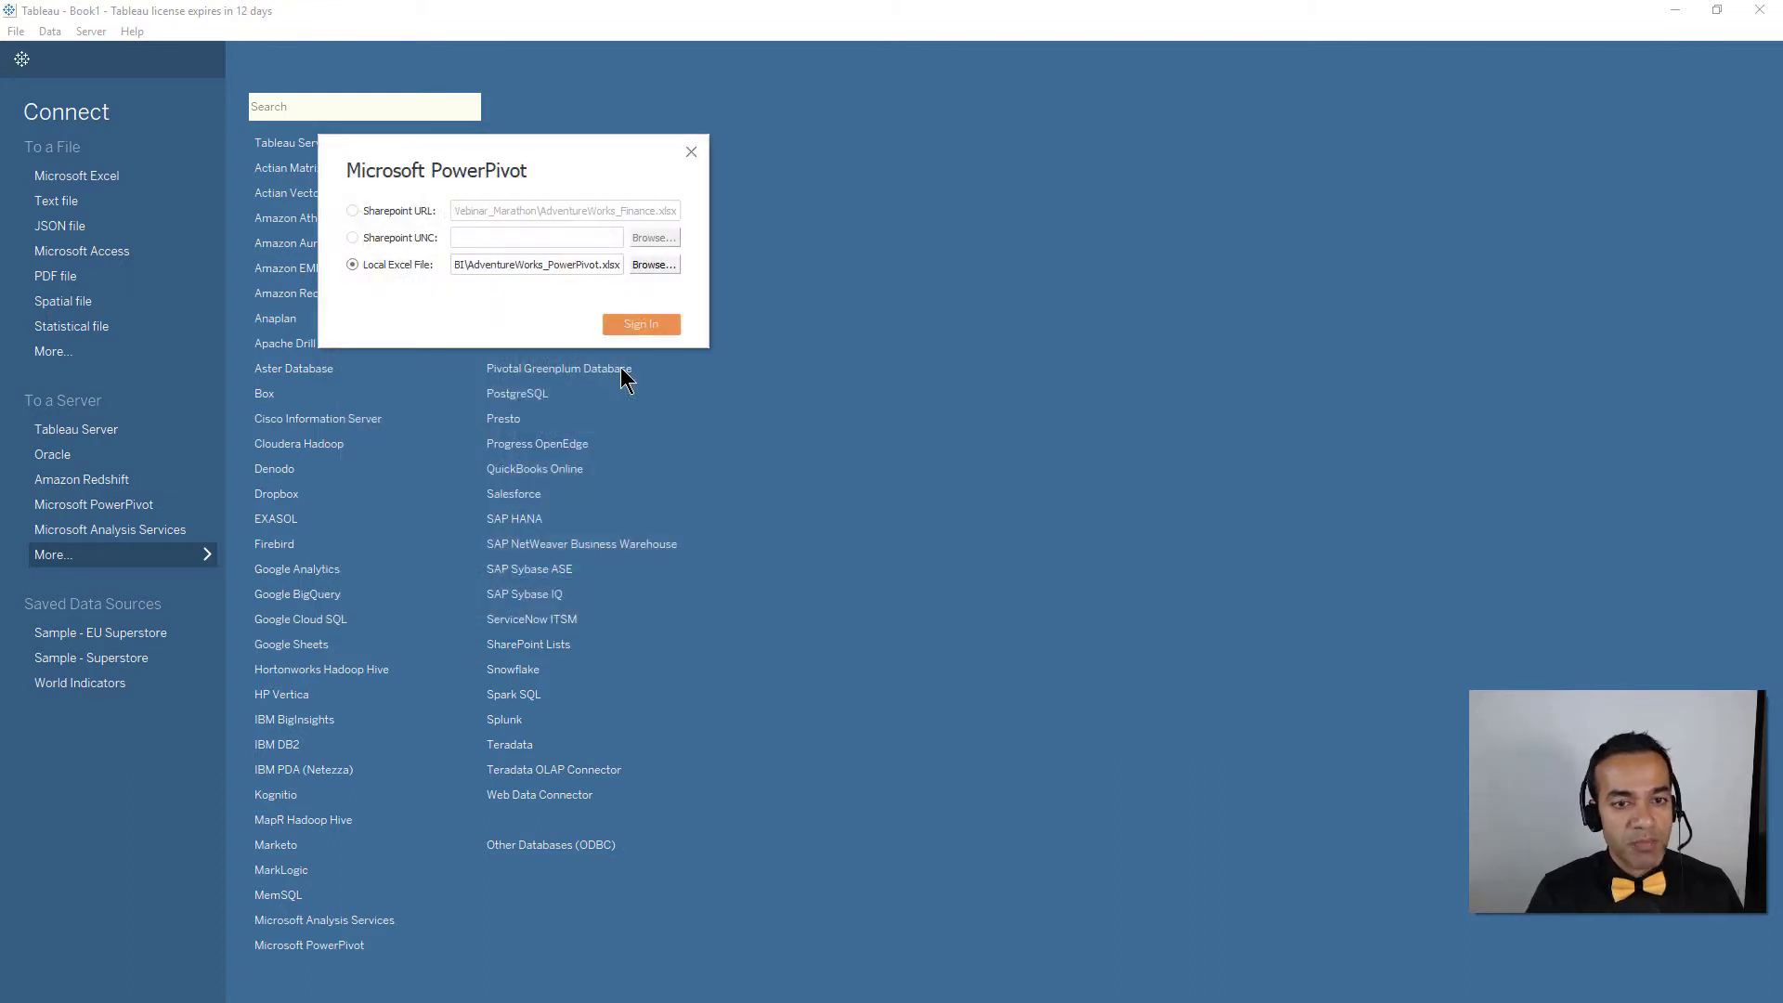
pyautogui.click(653, 323)
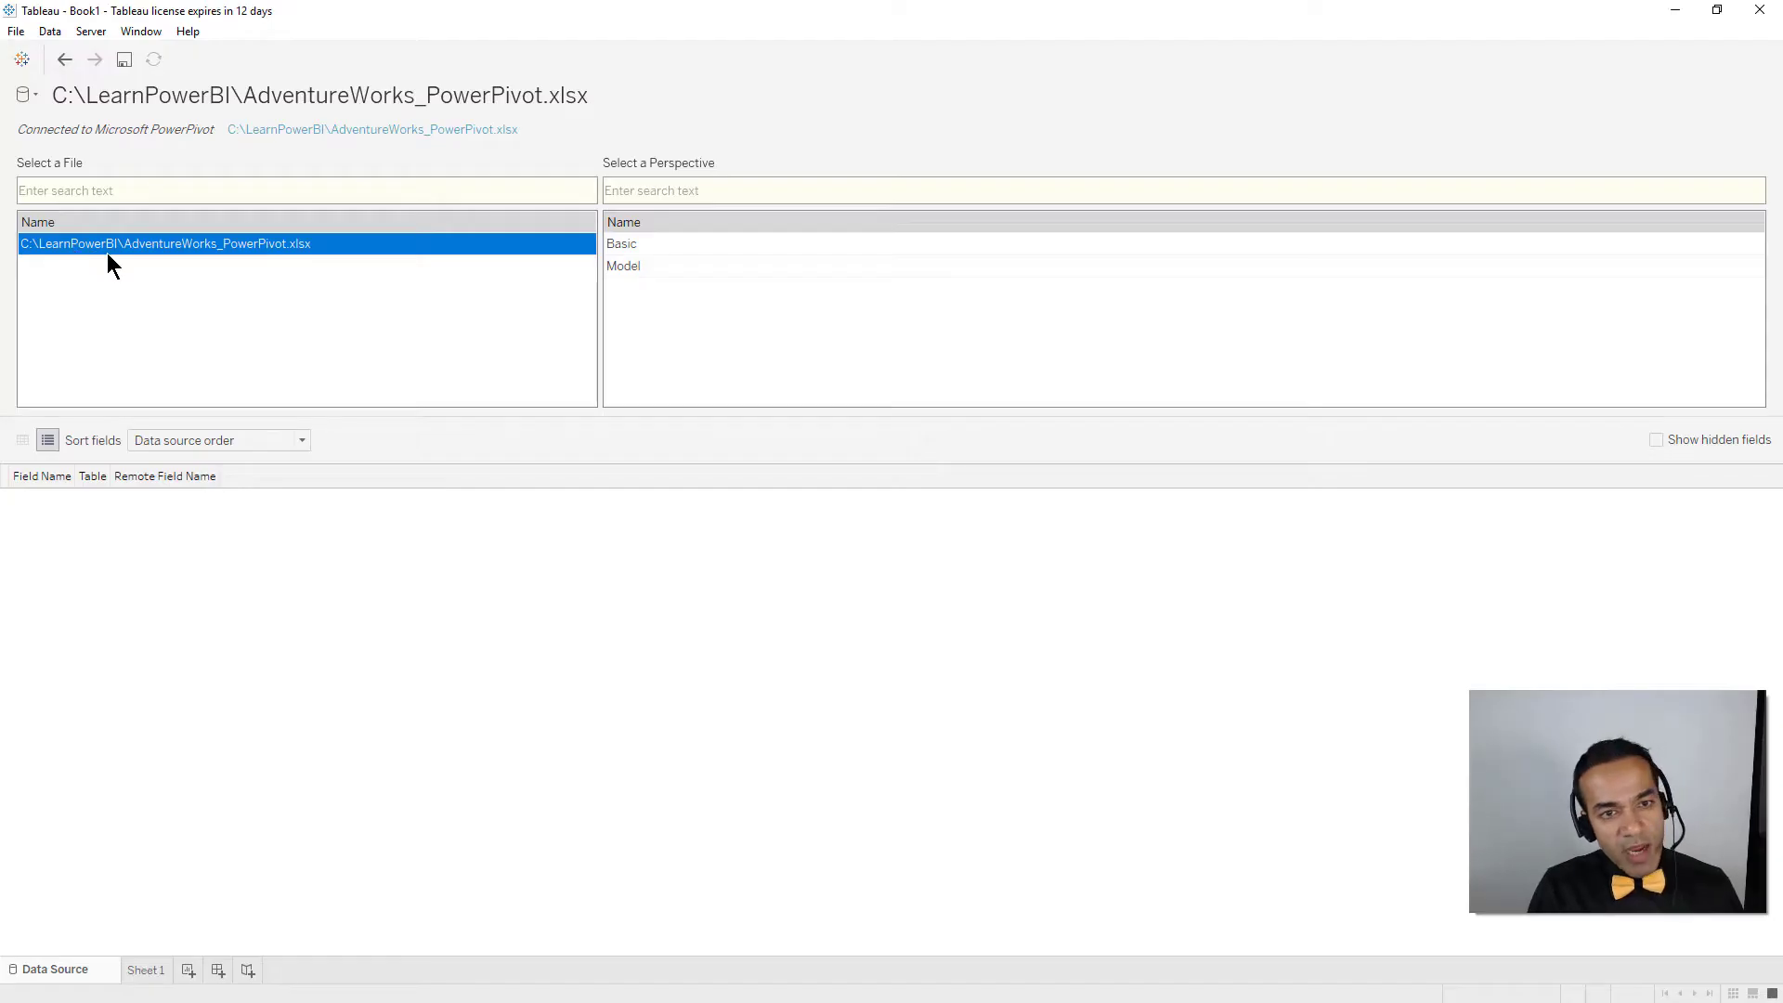
# Use the Power Pivot Model perspective, add a blank Sheet 2, and minimise Tableau.
pyautogui.click(637, 270)
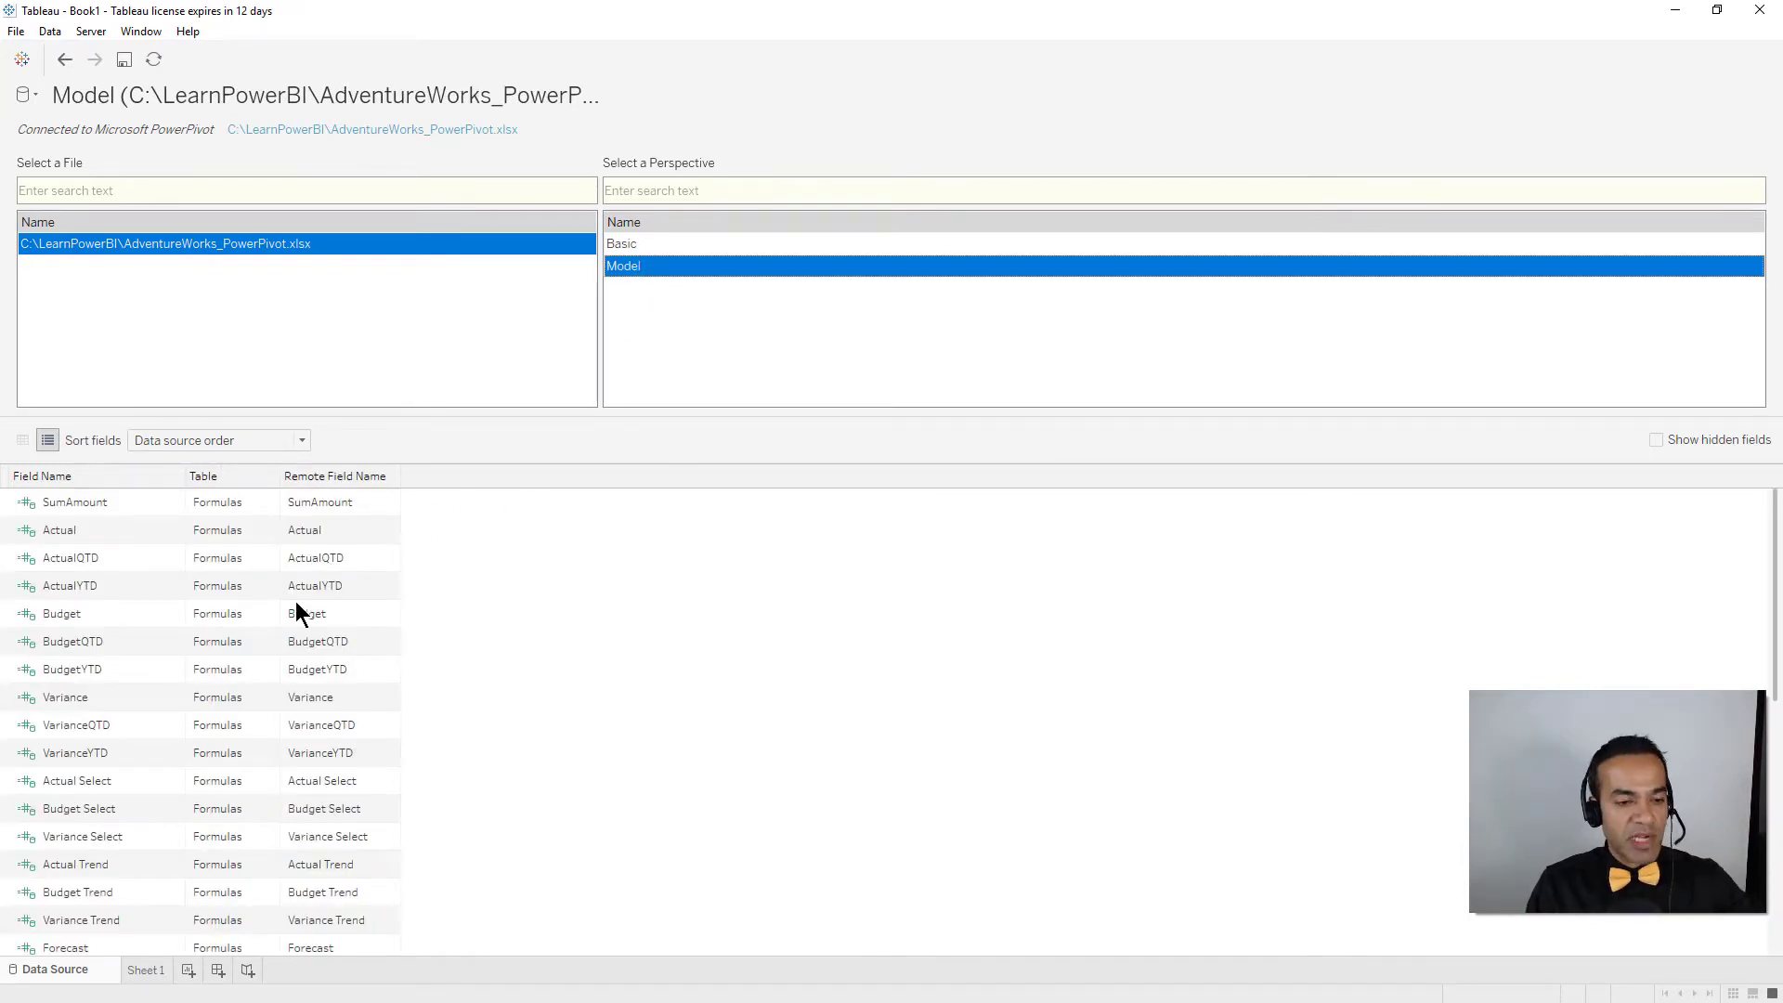
pyautogui.click(146, 971)
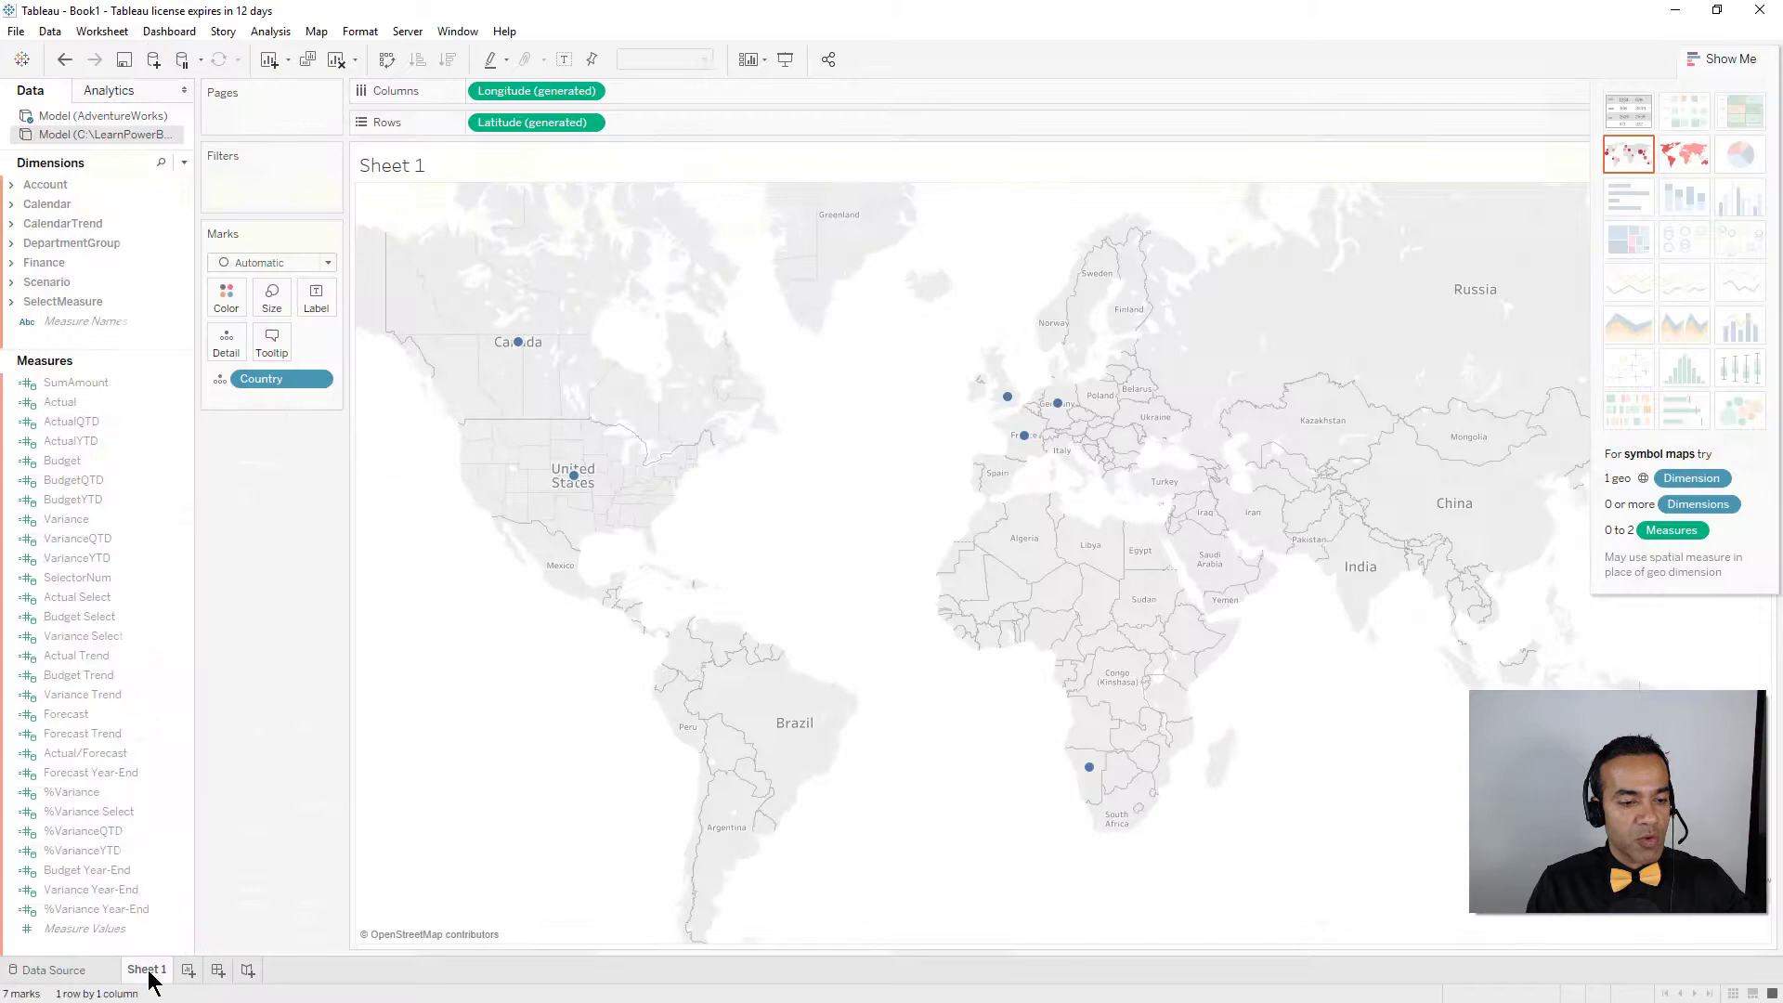
pyautogui.click(187, 970)
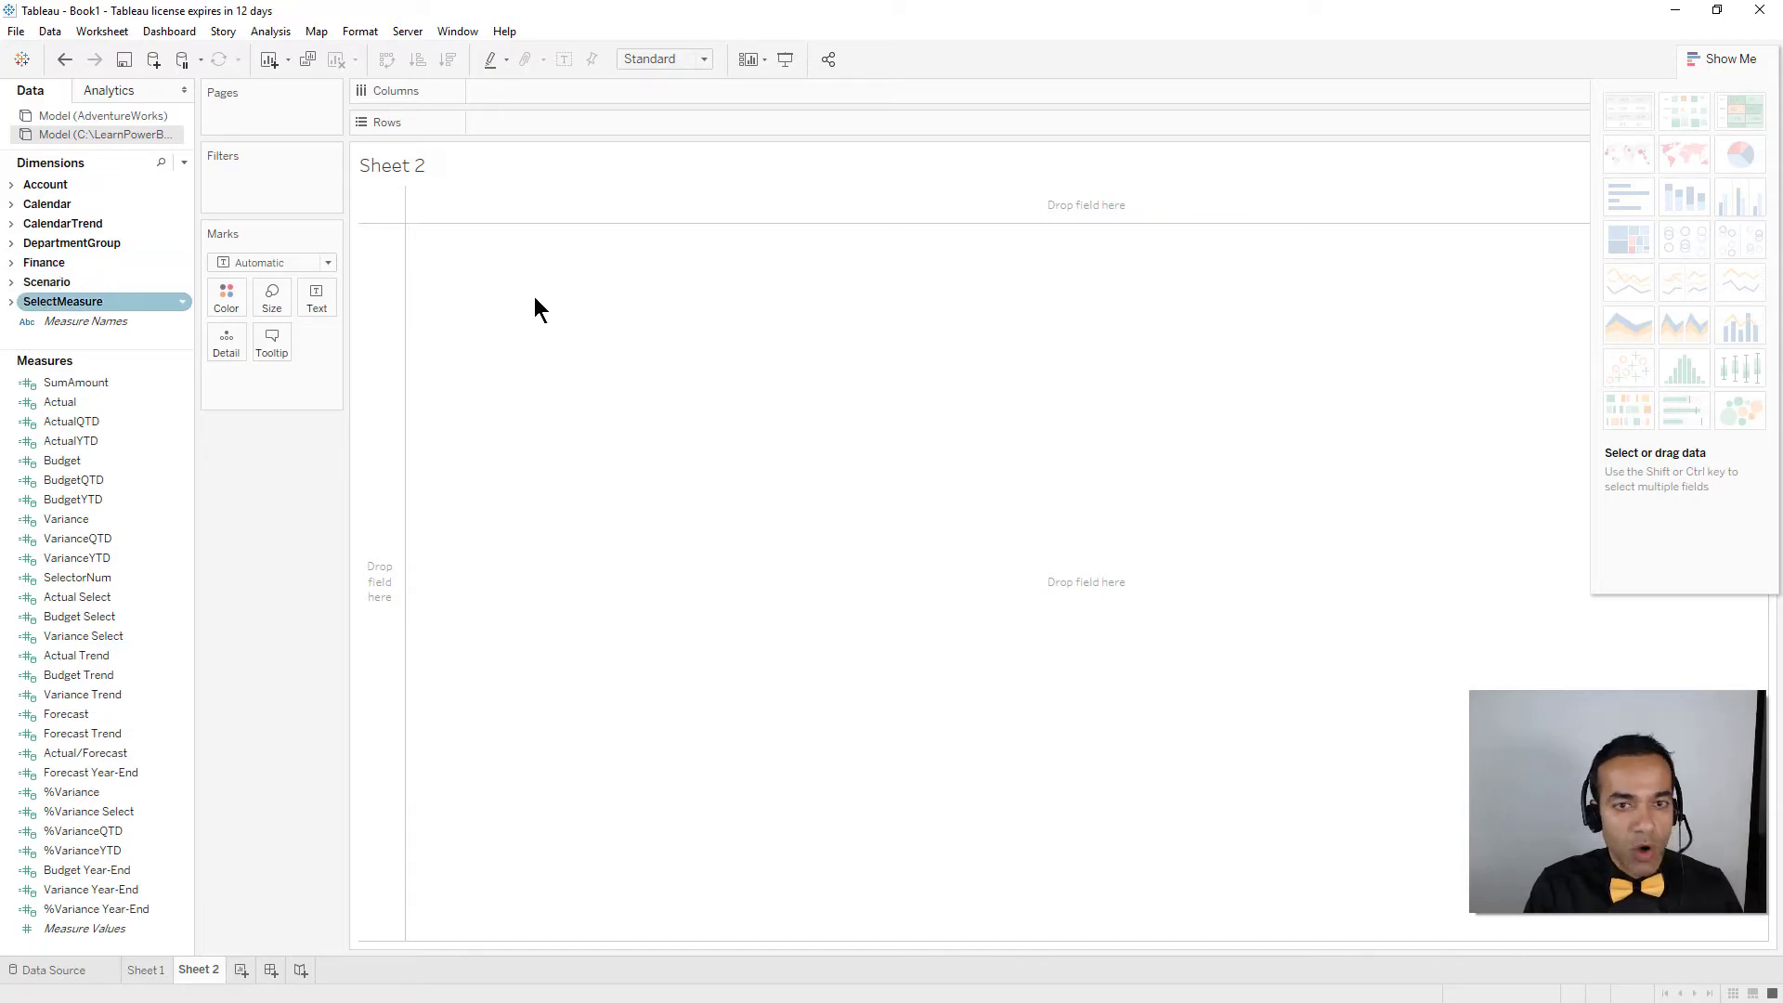
pyautogui.click(1674, 15)
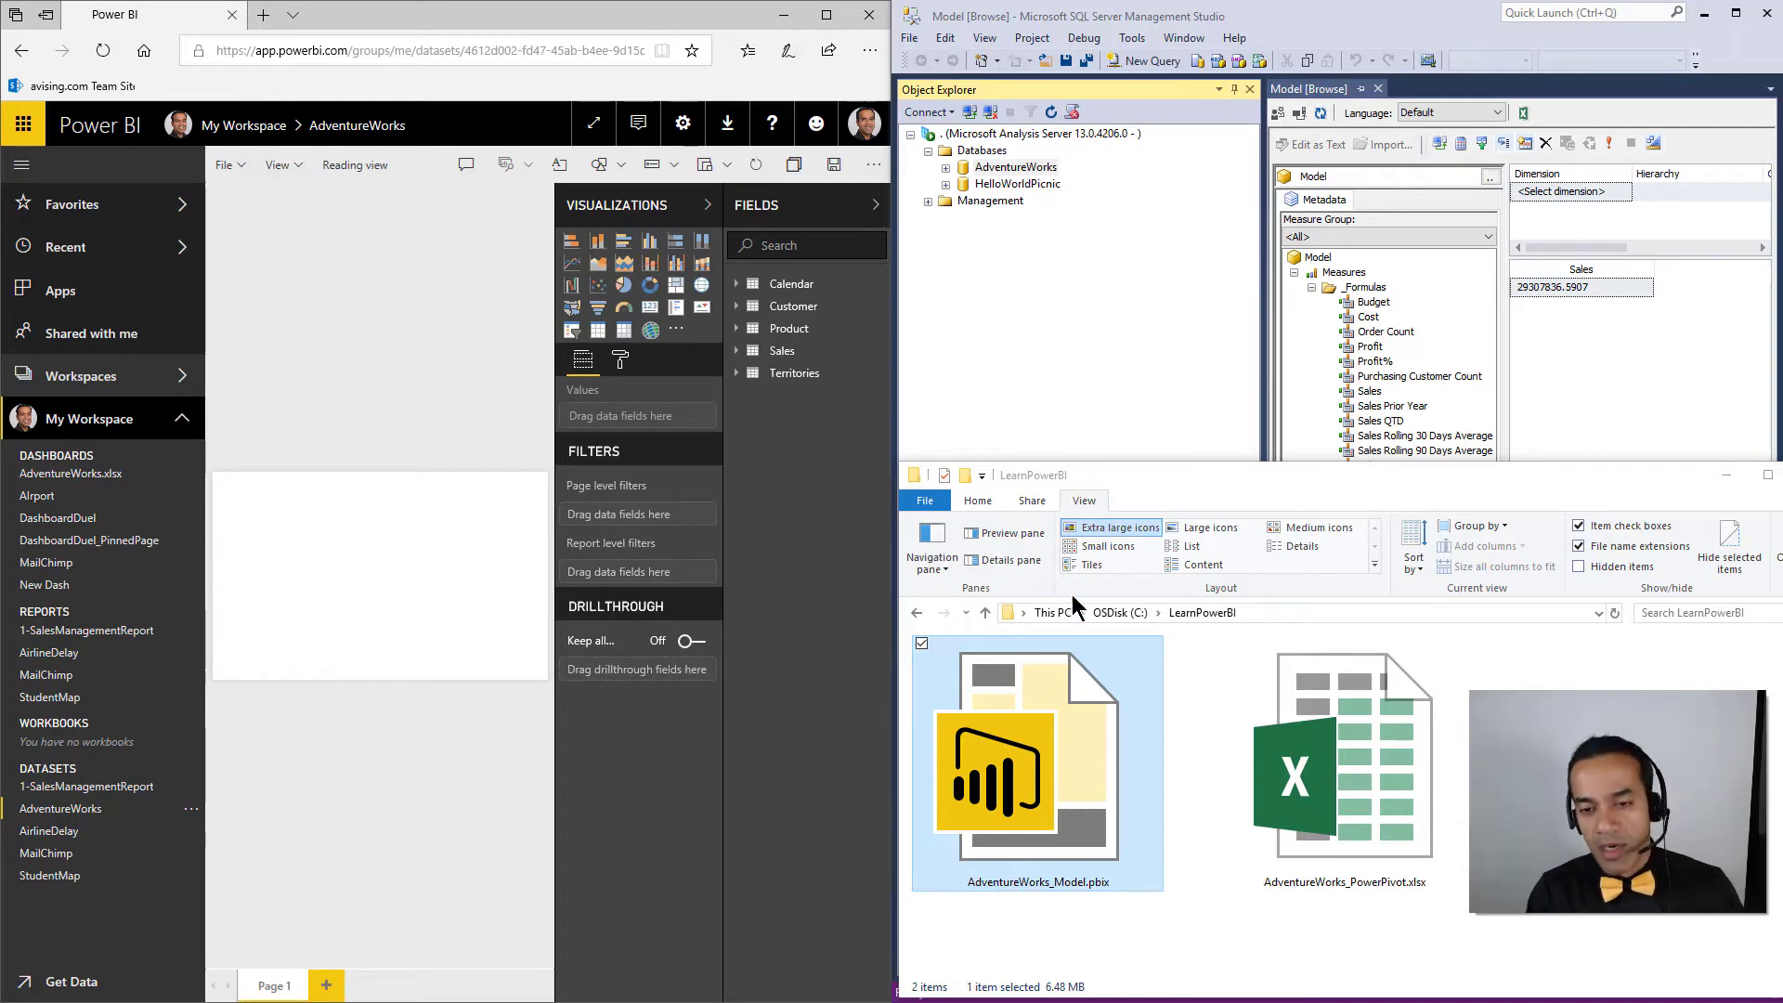
# Open AdventureWorks_Model.pbix and bring its report forward after checking Management Studio.
pyautogui.click(1038, 780)
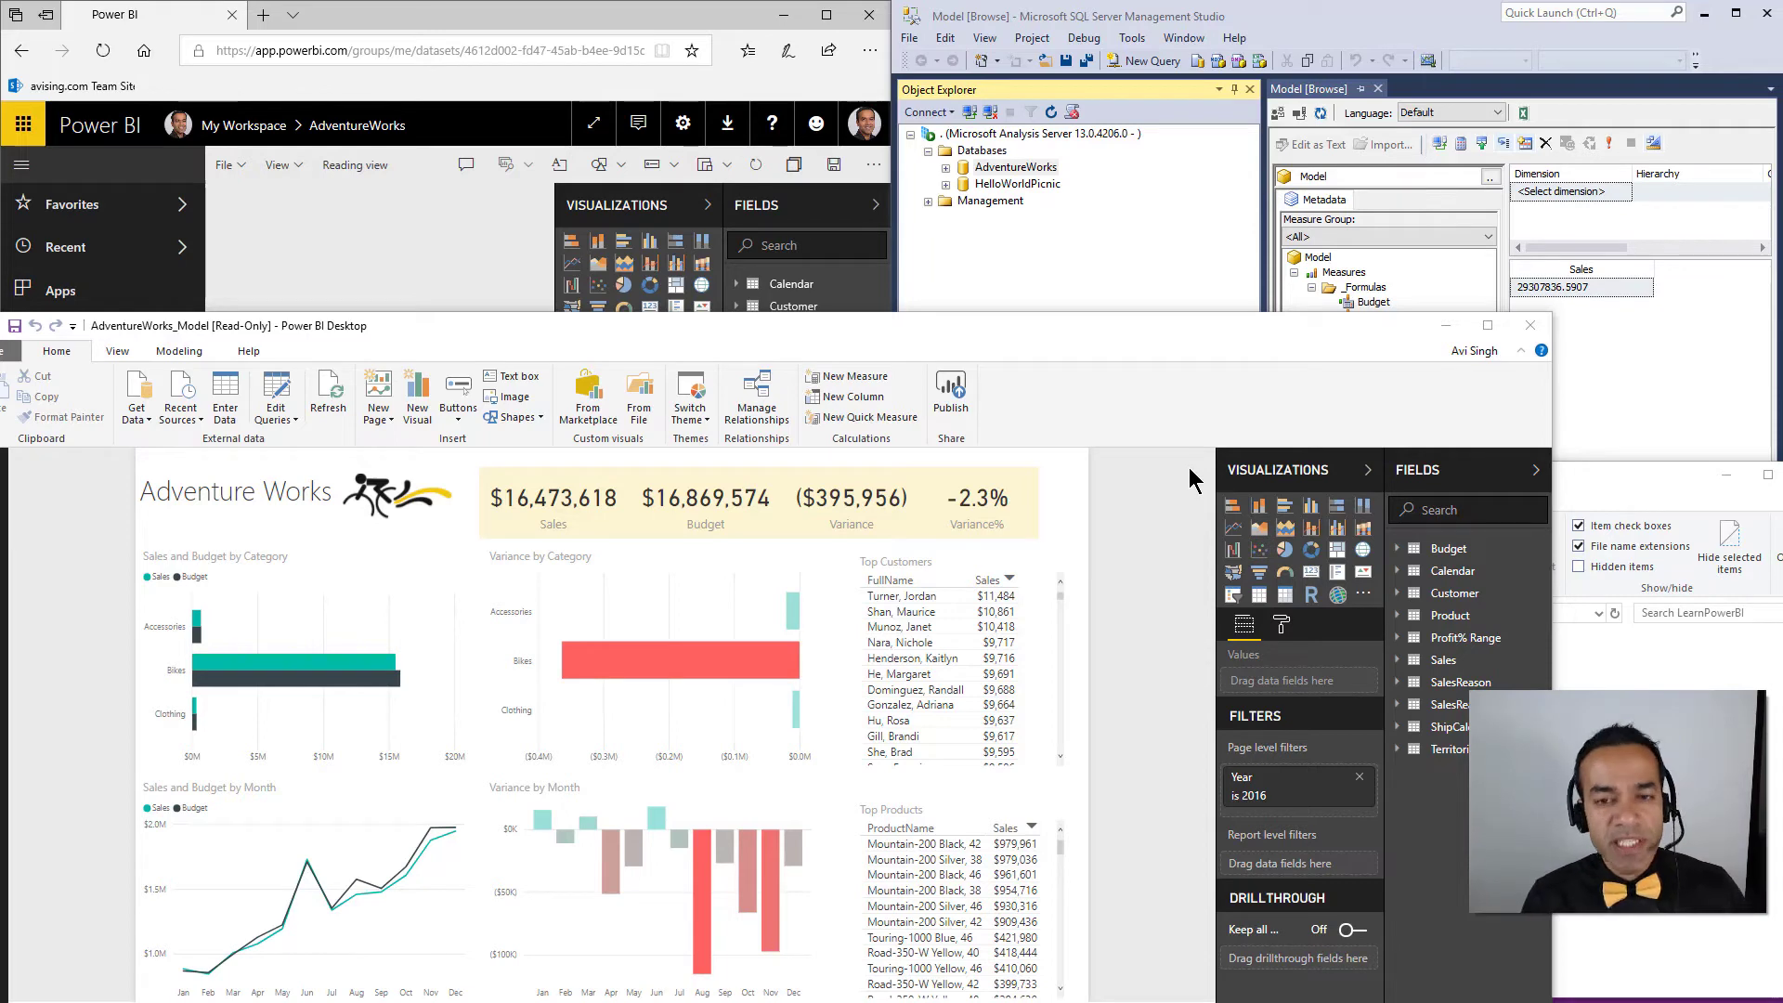
pyautogui.moveTo(416, 327); pyautogui.dragTo(430, 321)
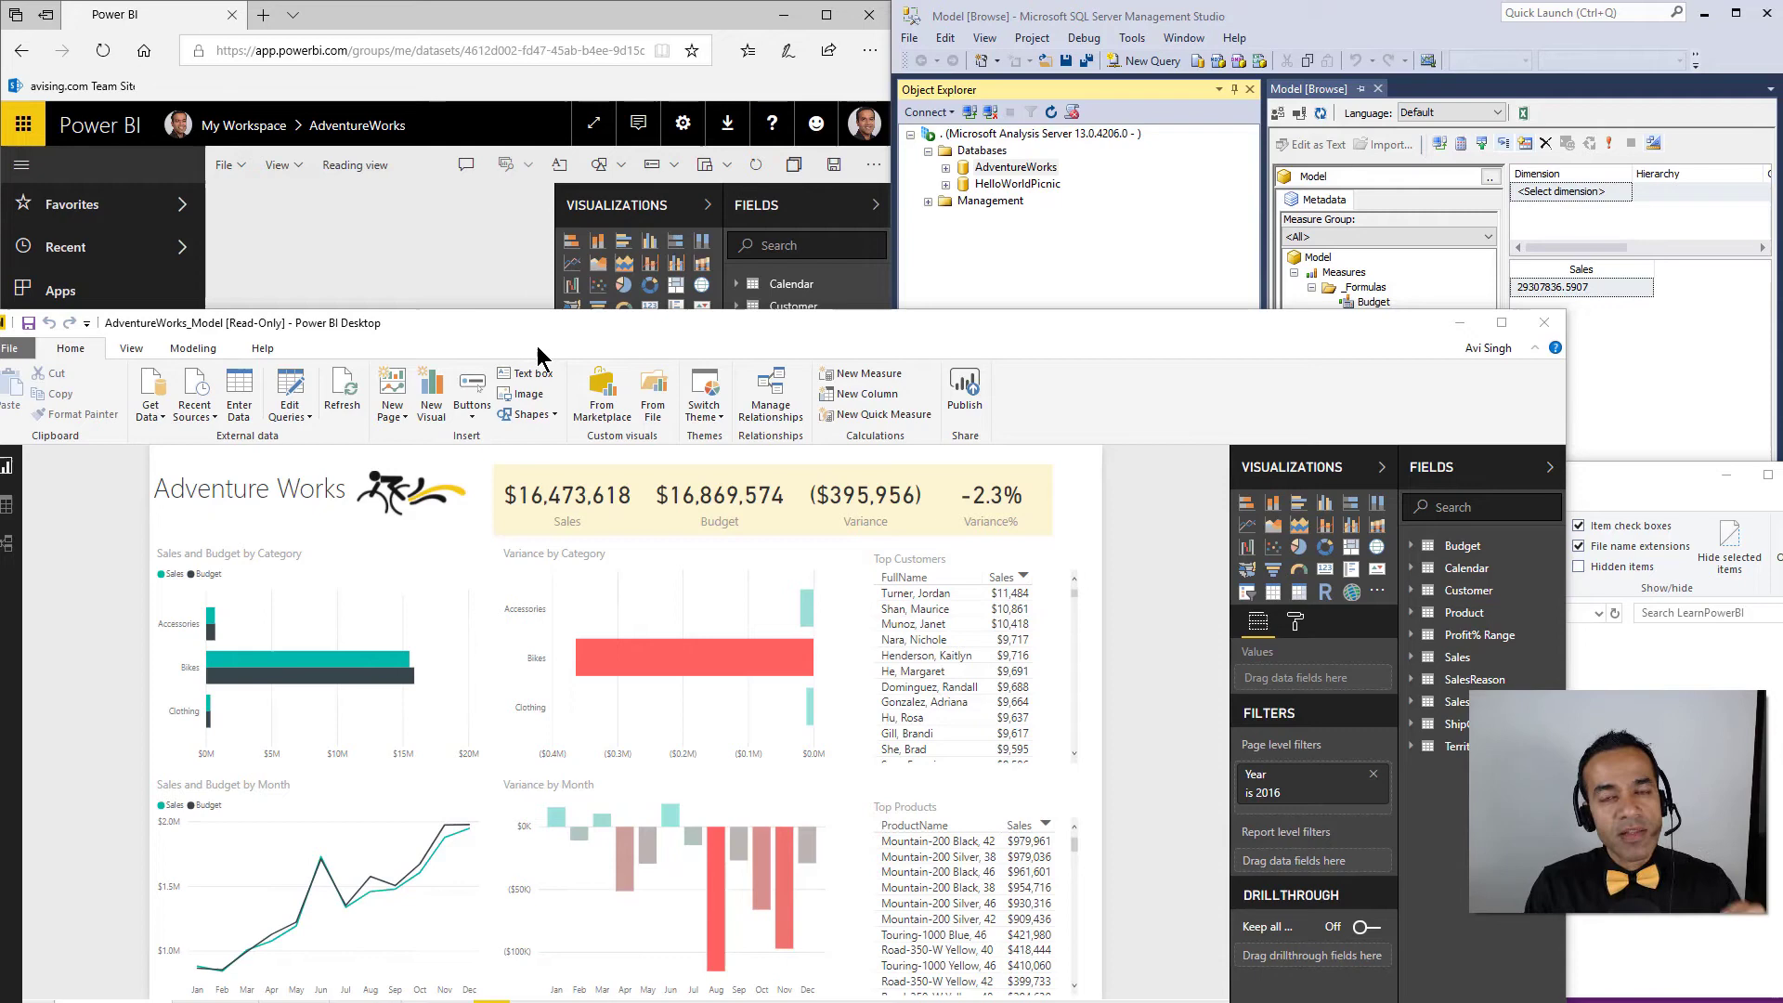
pyautogui.click(1014, 175)
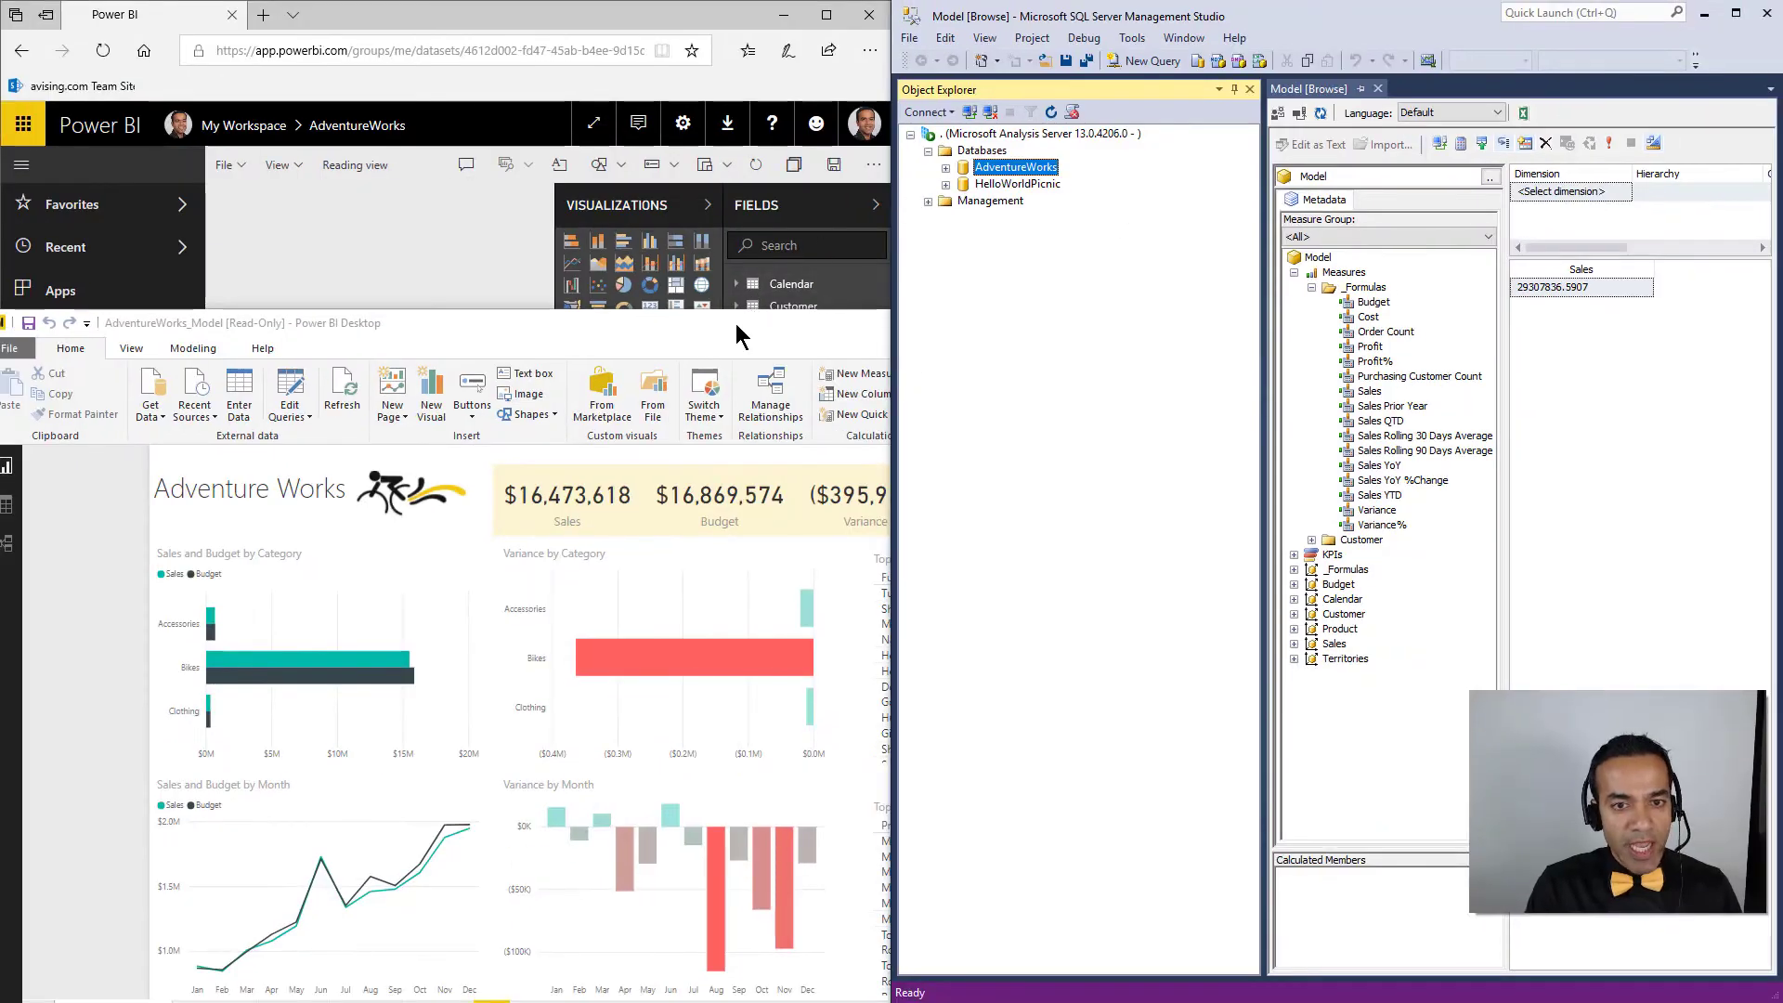
pyautogui.click(739, 331)
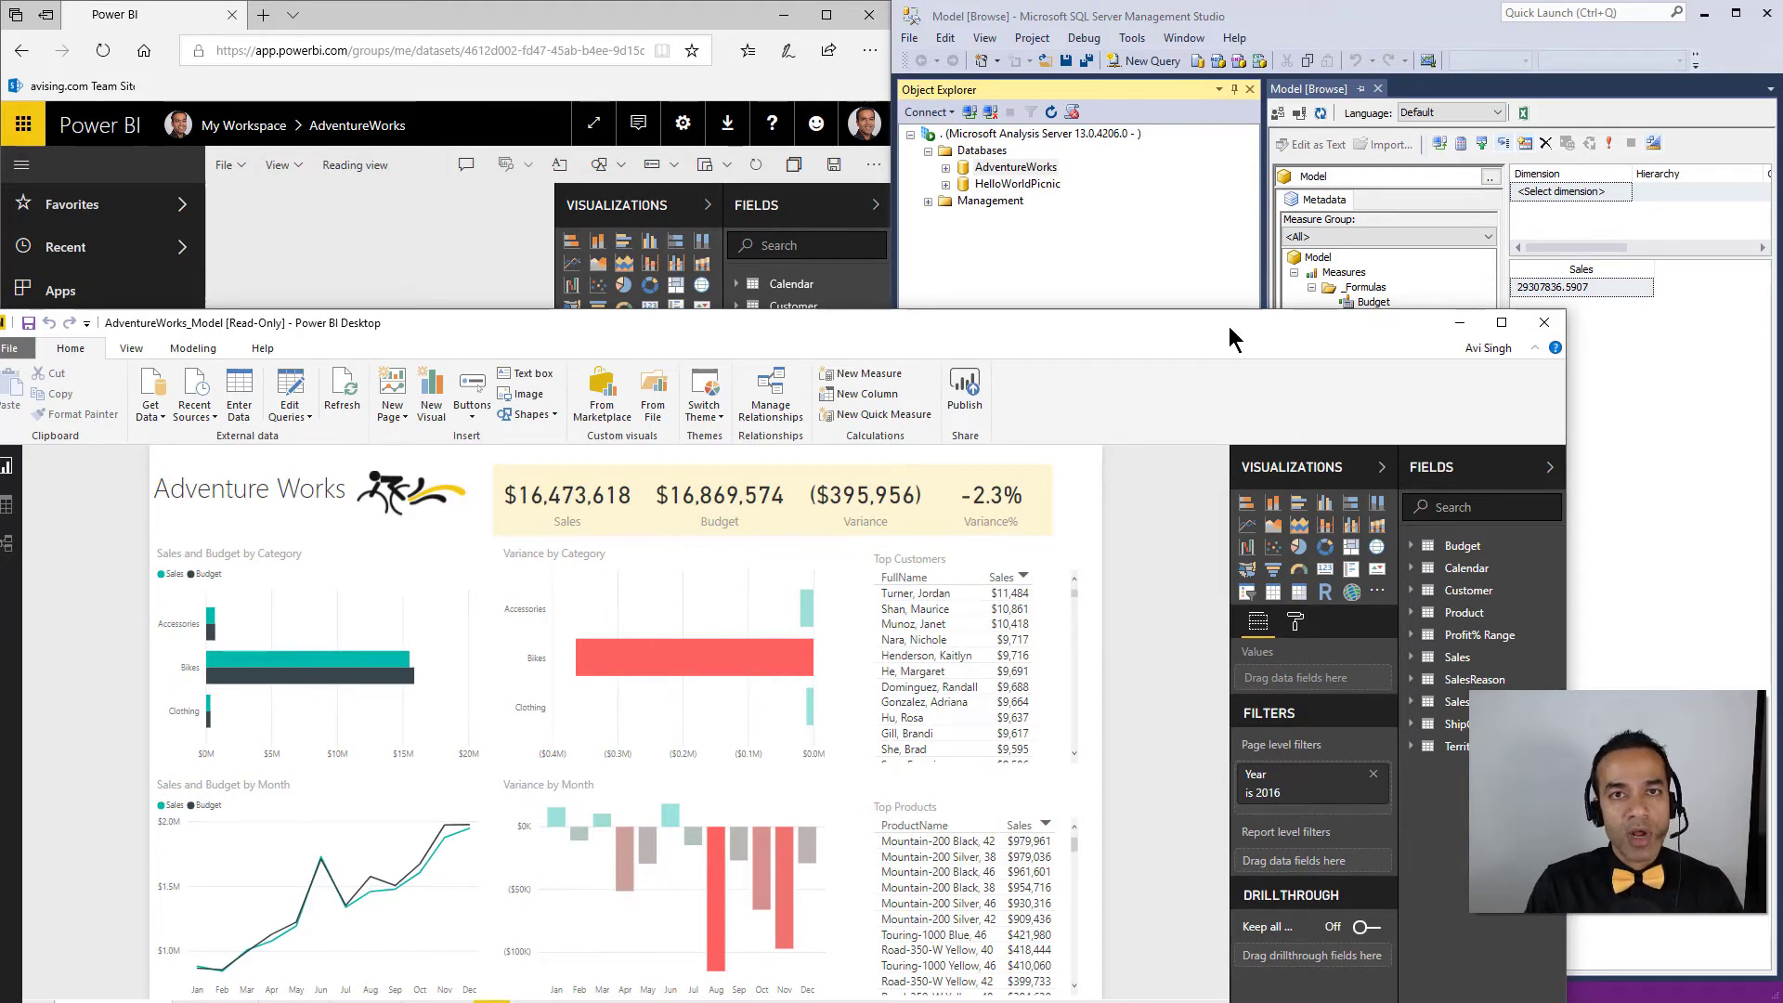
# Maximise DAX Studio and connect it to the AdventureWorks_Model [Read-Only] Power BI model.
pyautogui.hotkey('alt', 'Tab')
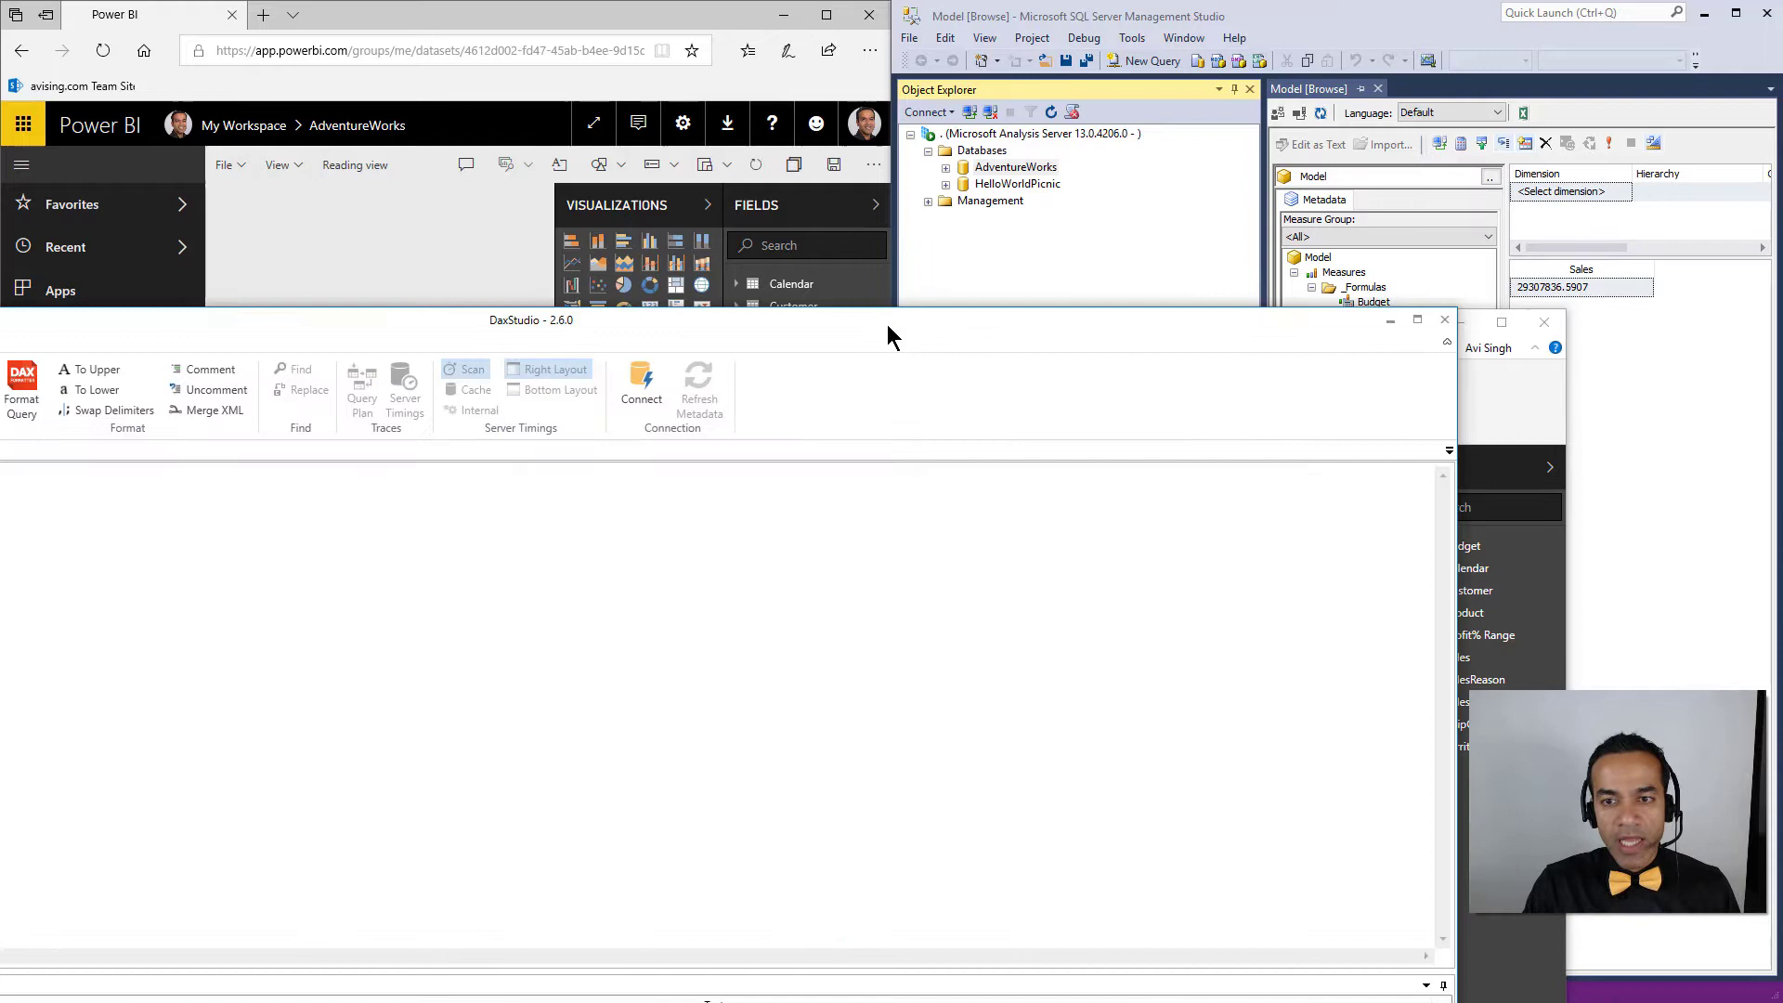
pyautogui.doubleClick(919, 323)
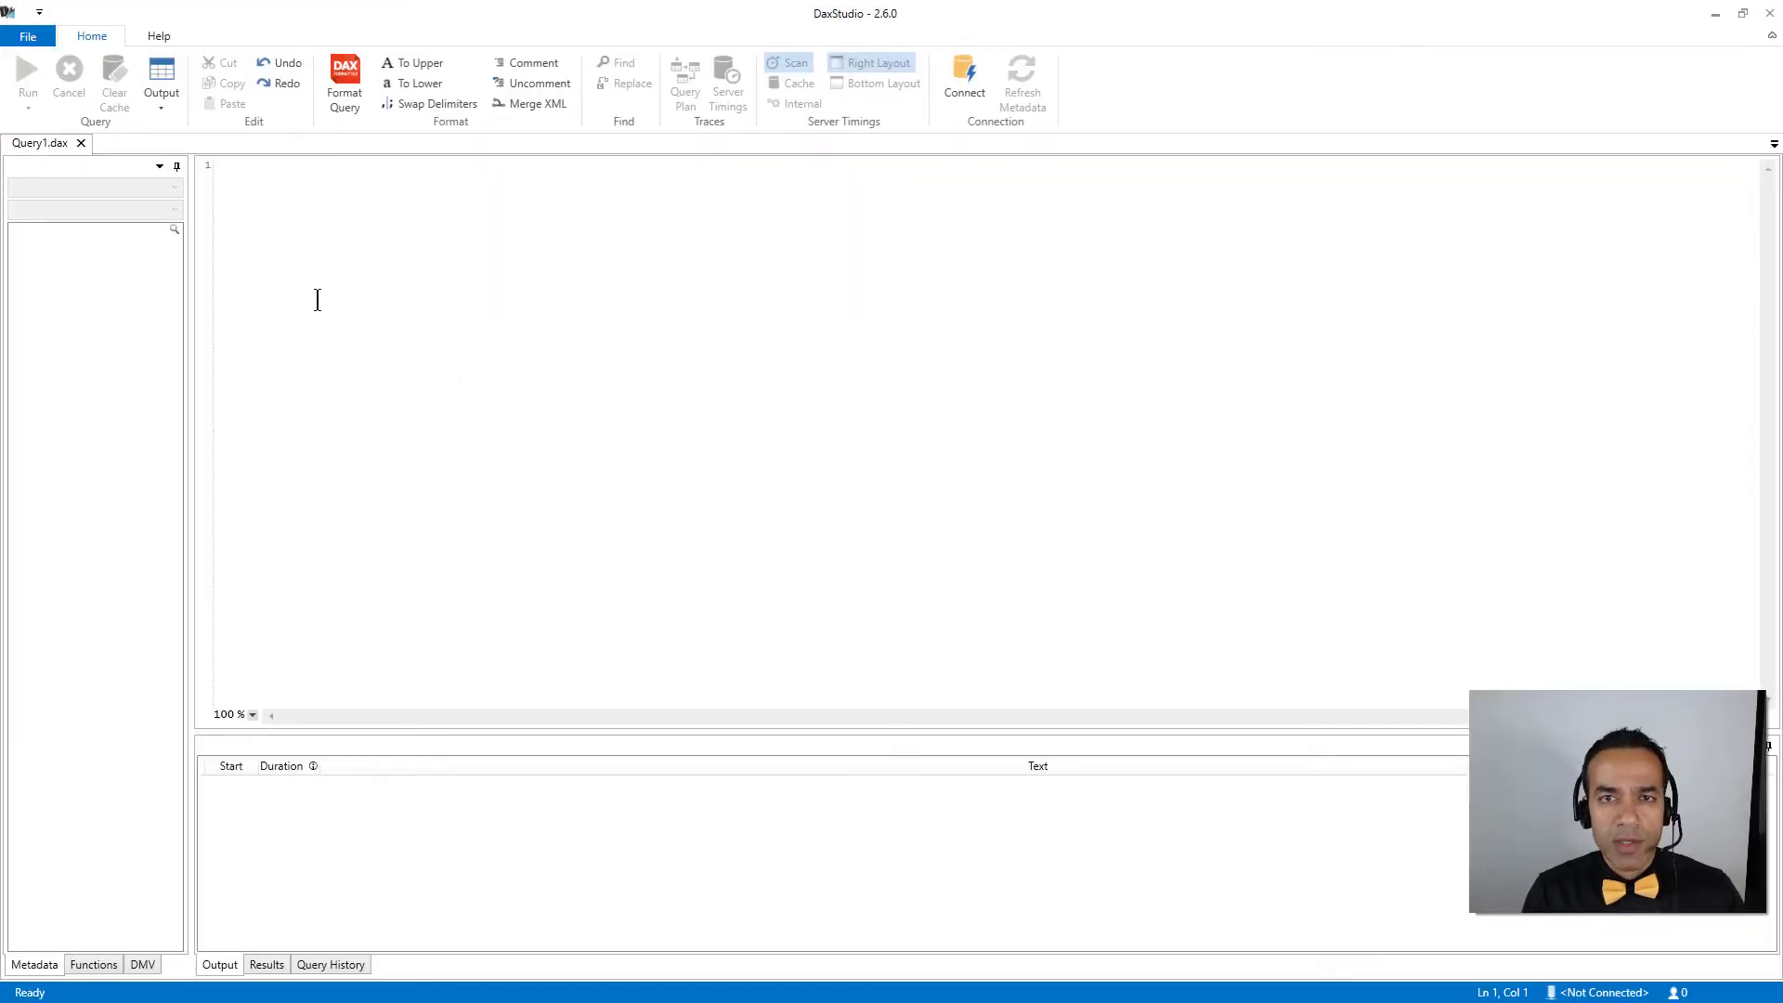
pyautogui.click(968, 96)
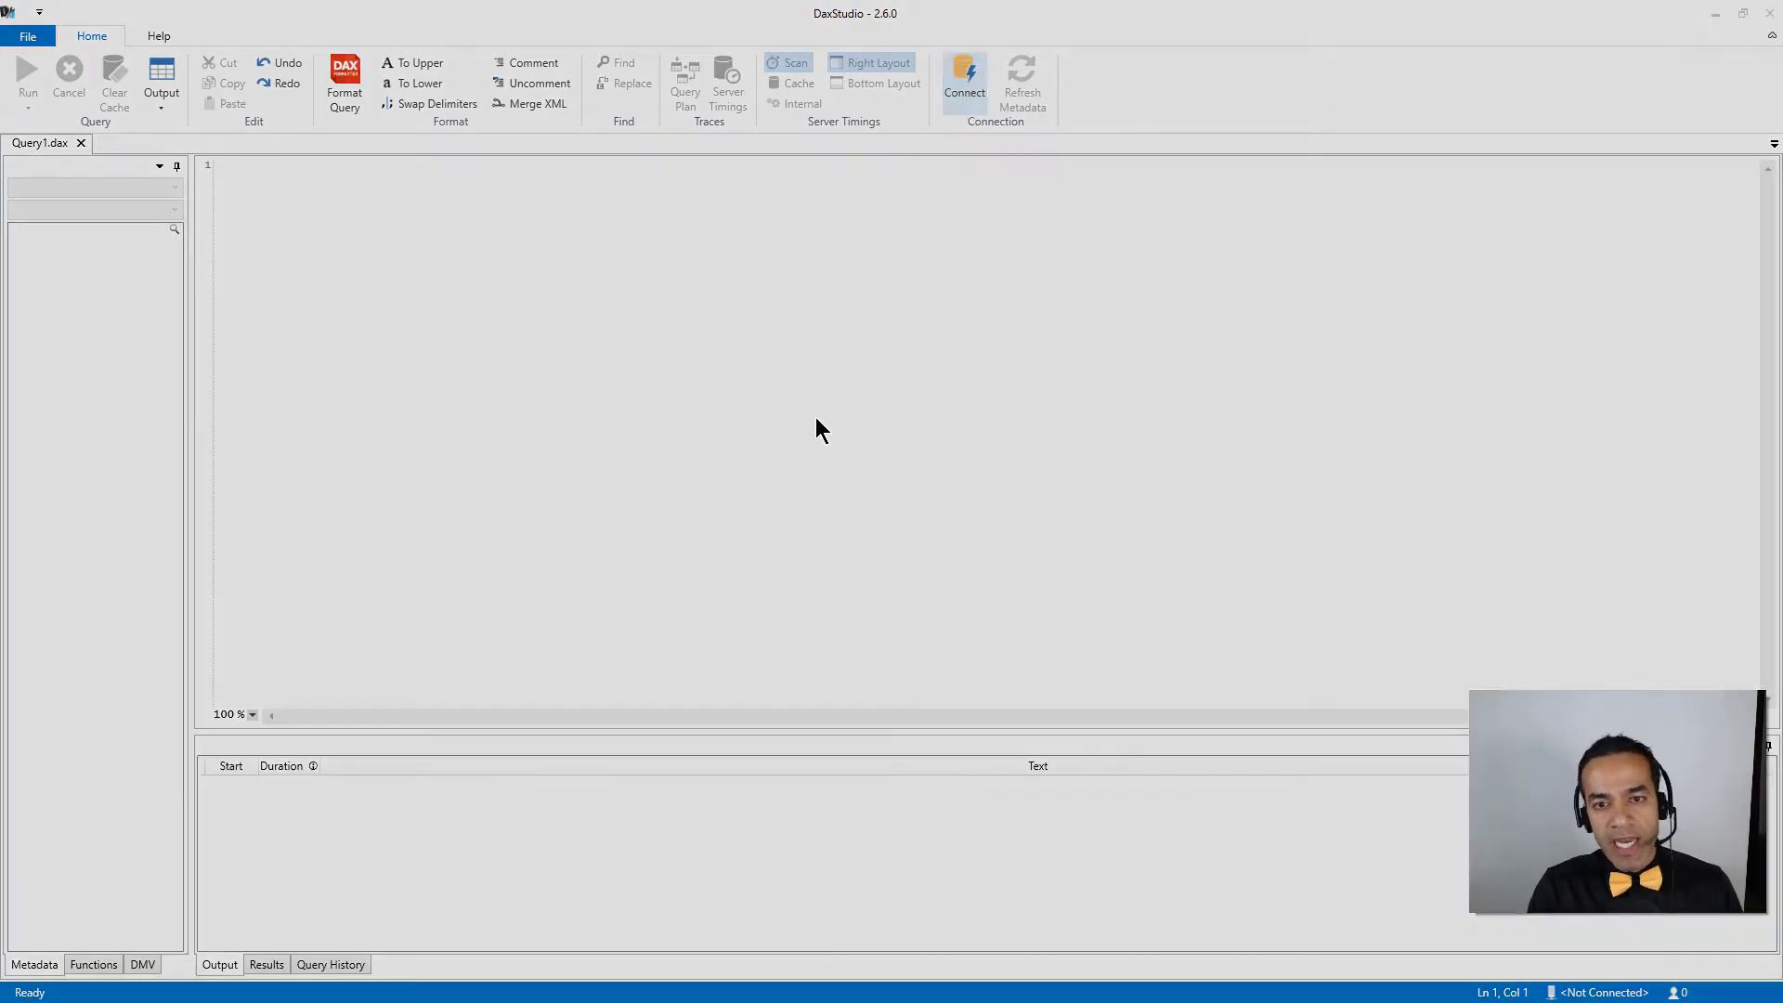
pyautogui.click(727, 420)
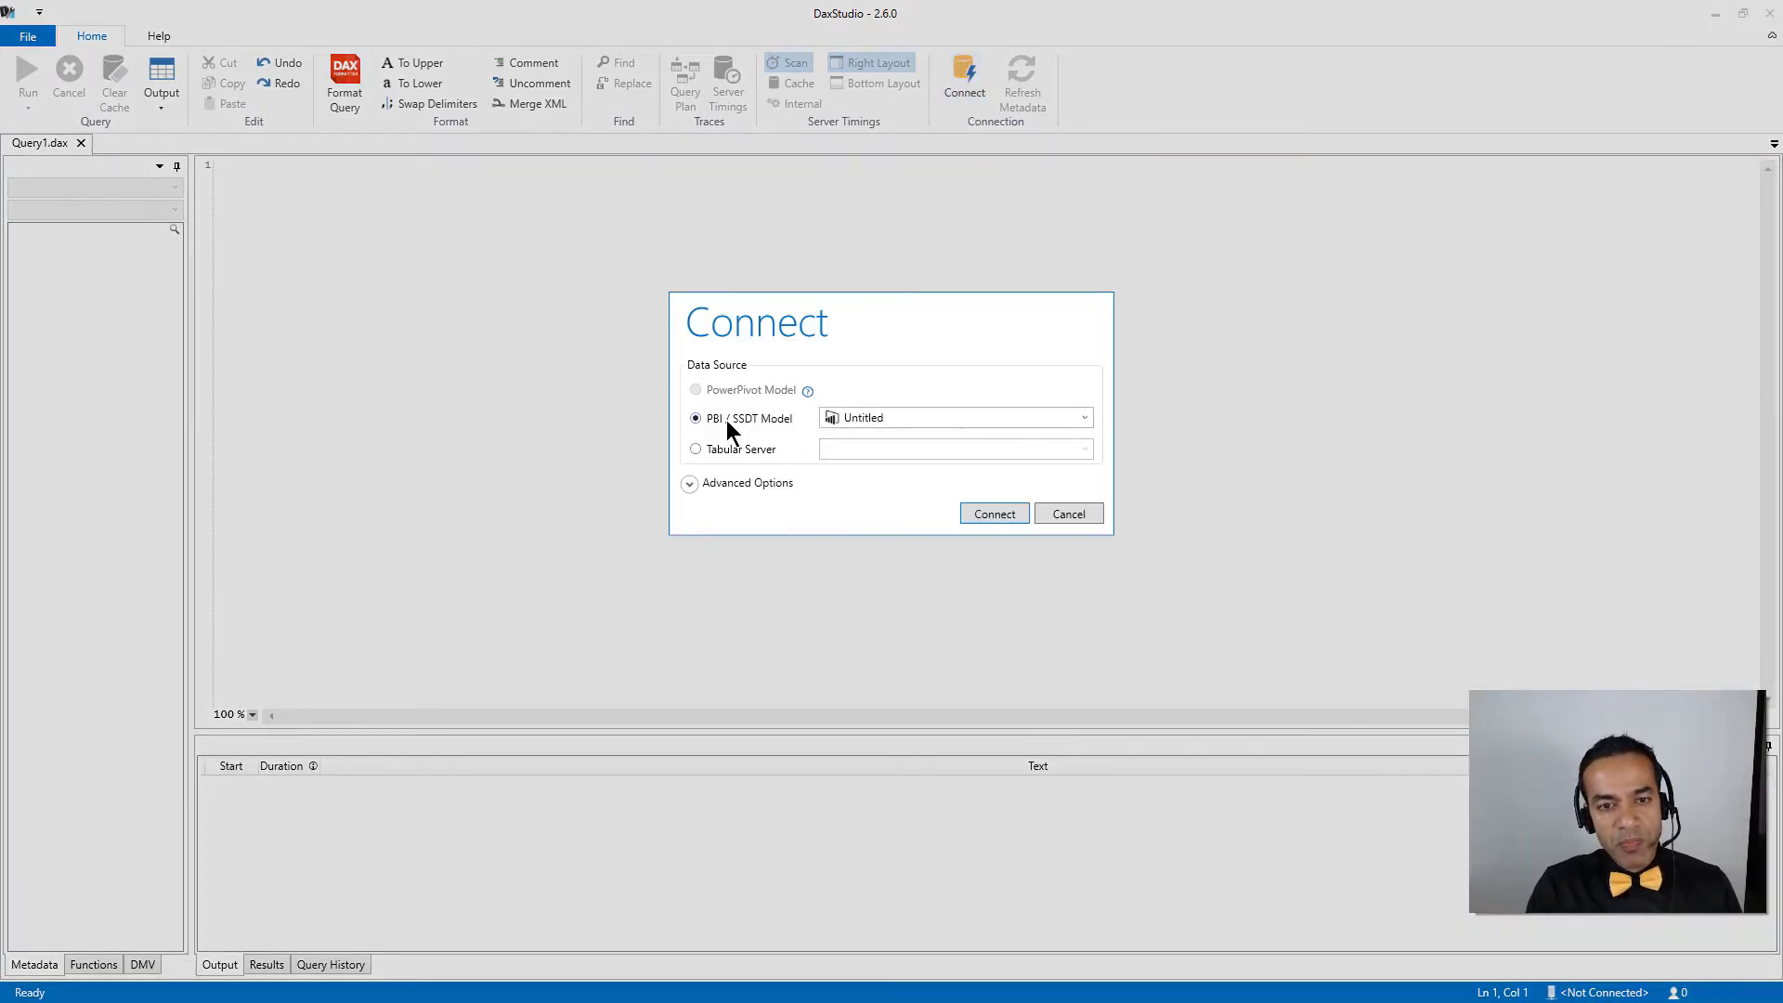
pyautogui.click(871, 419)
pyautogui.click(862, 453)
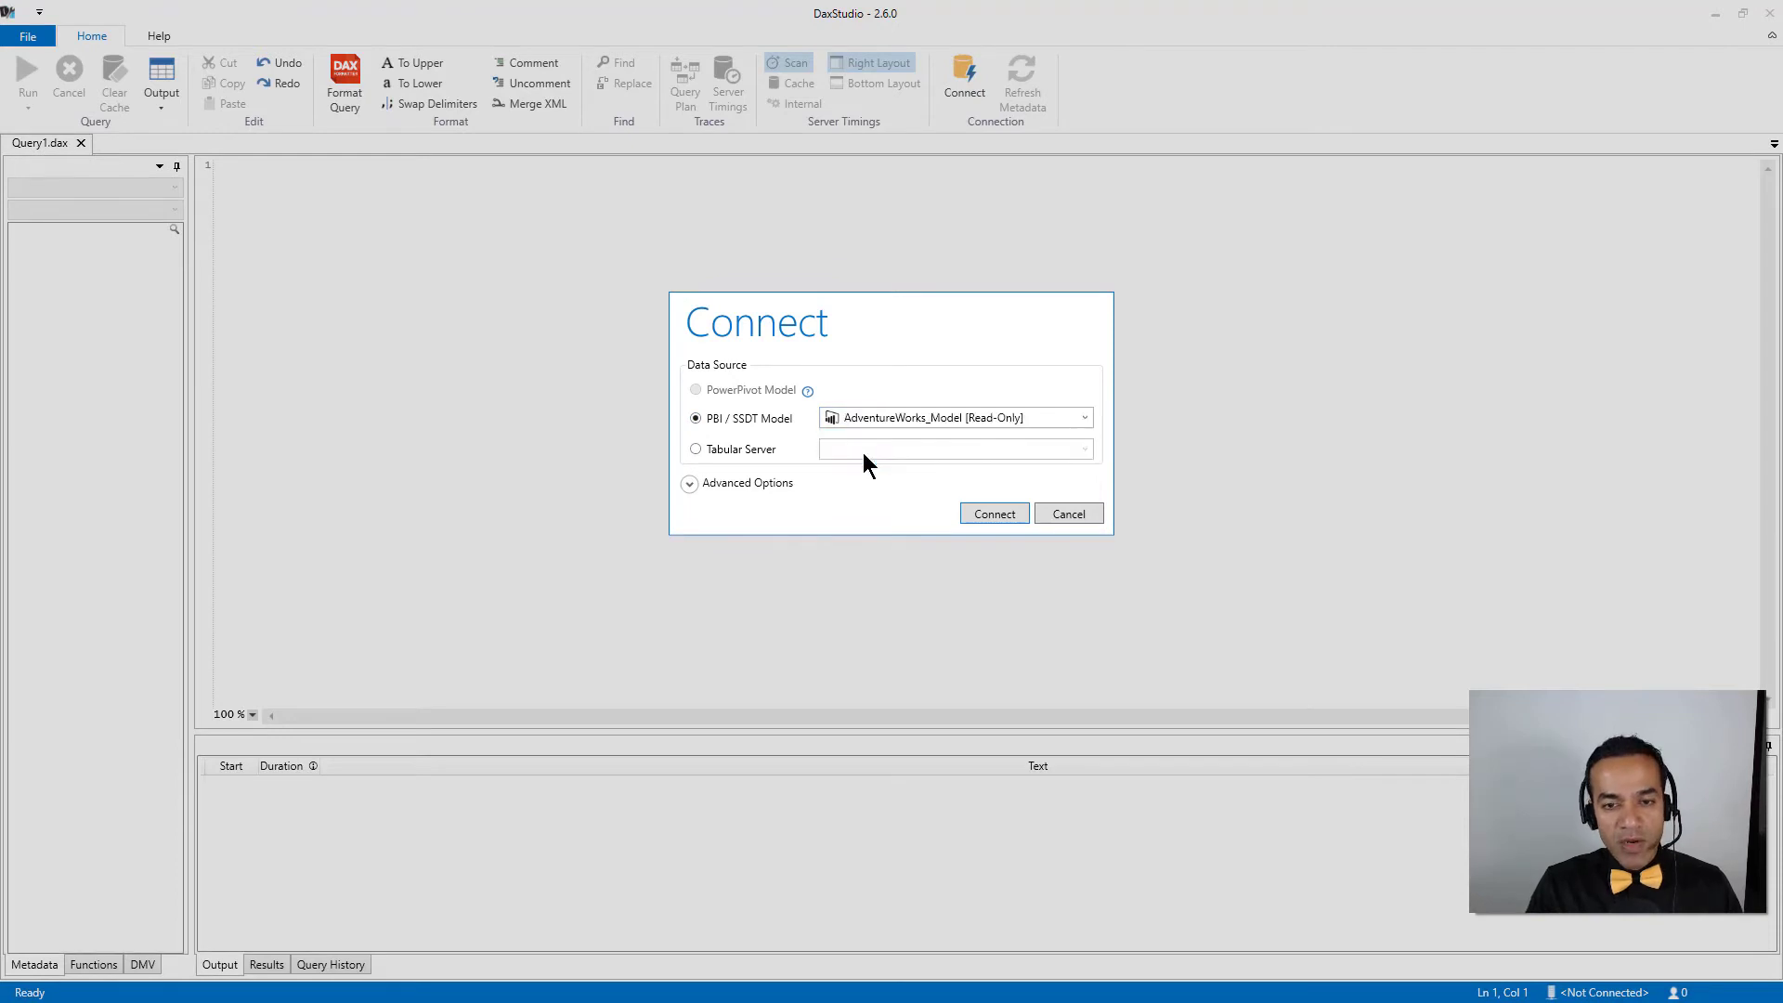
pyautogui.click(991, 516)
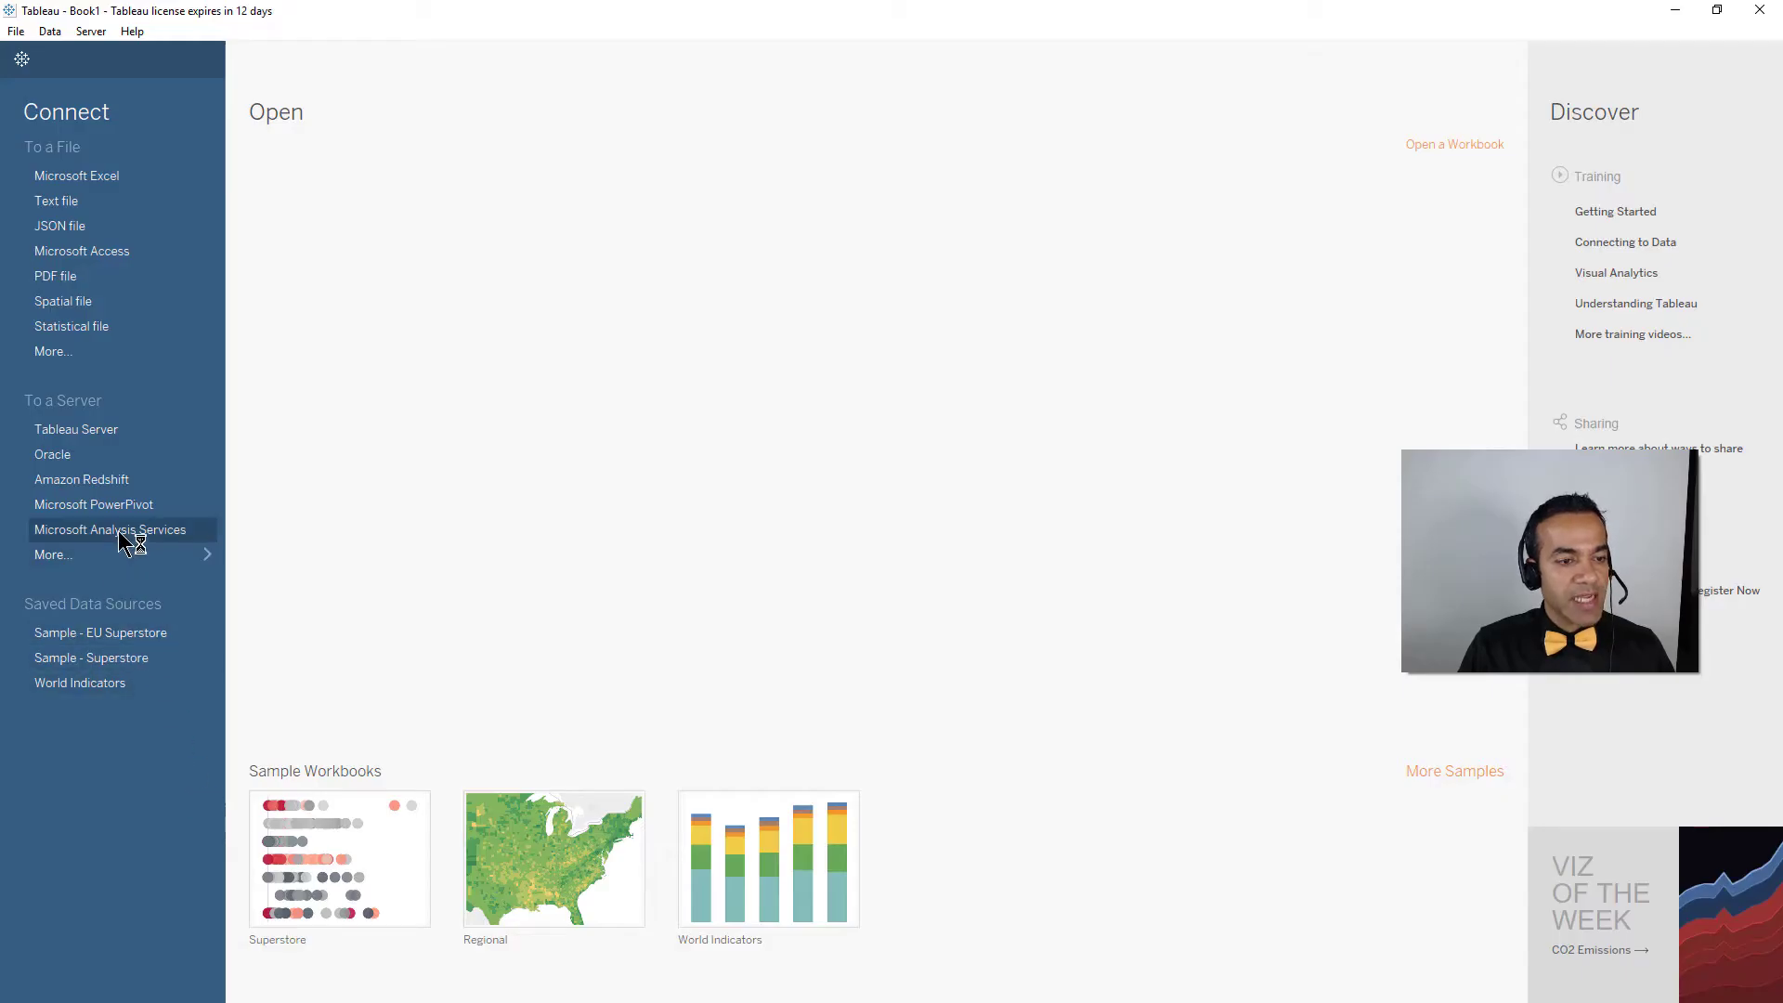
# Sign in to Analysis Services at localhost:57550 and choose the Model cube.
pyautogui.click(130, 533)
pyautogui.write('localhost:57550')
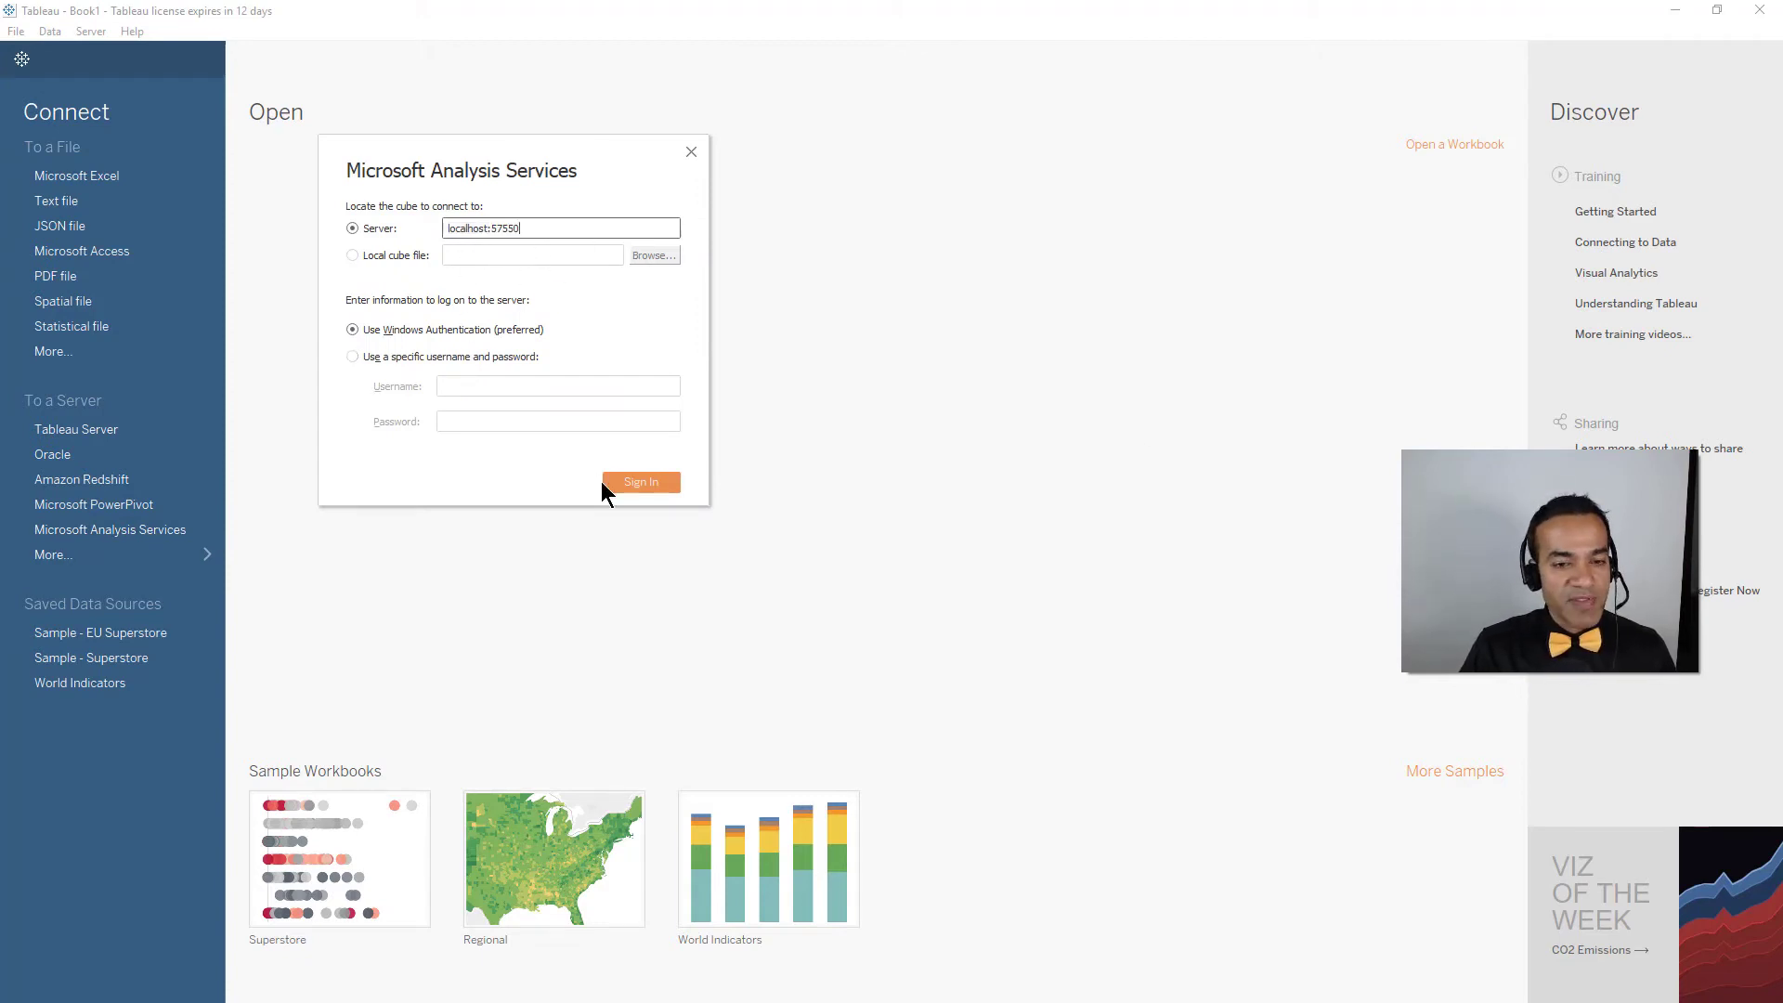
pyautogui.click(630, 477)
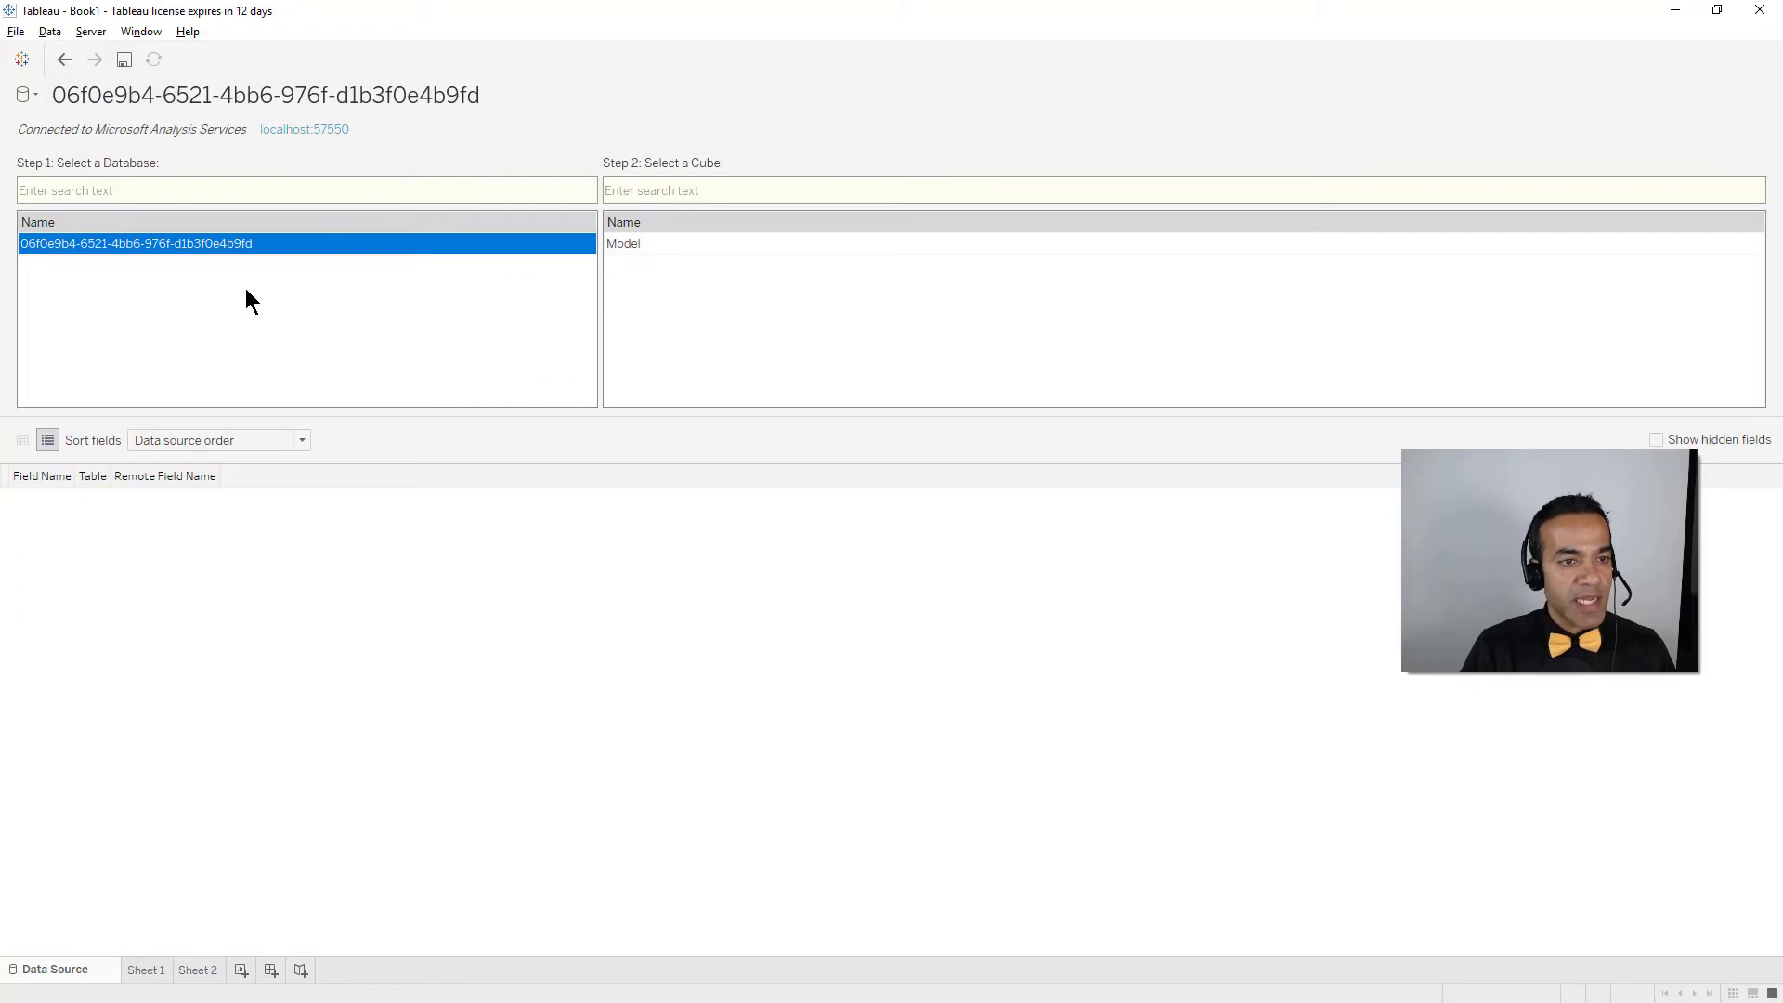
pyautogui.click(655, 245)
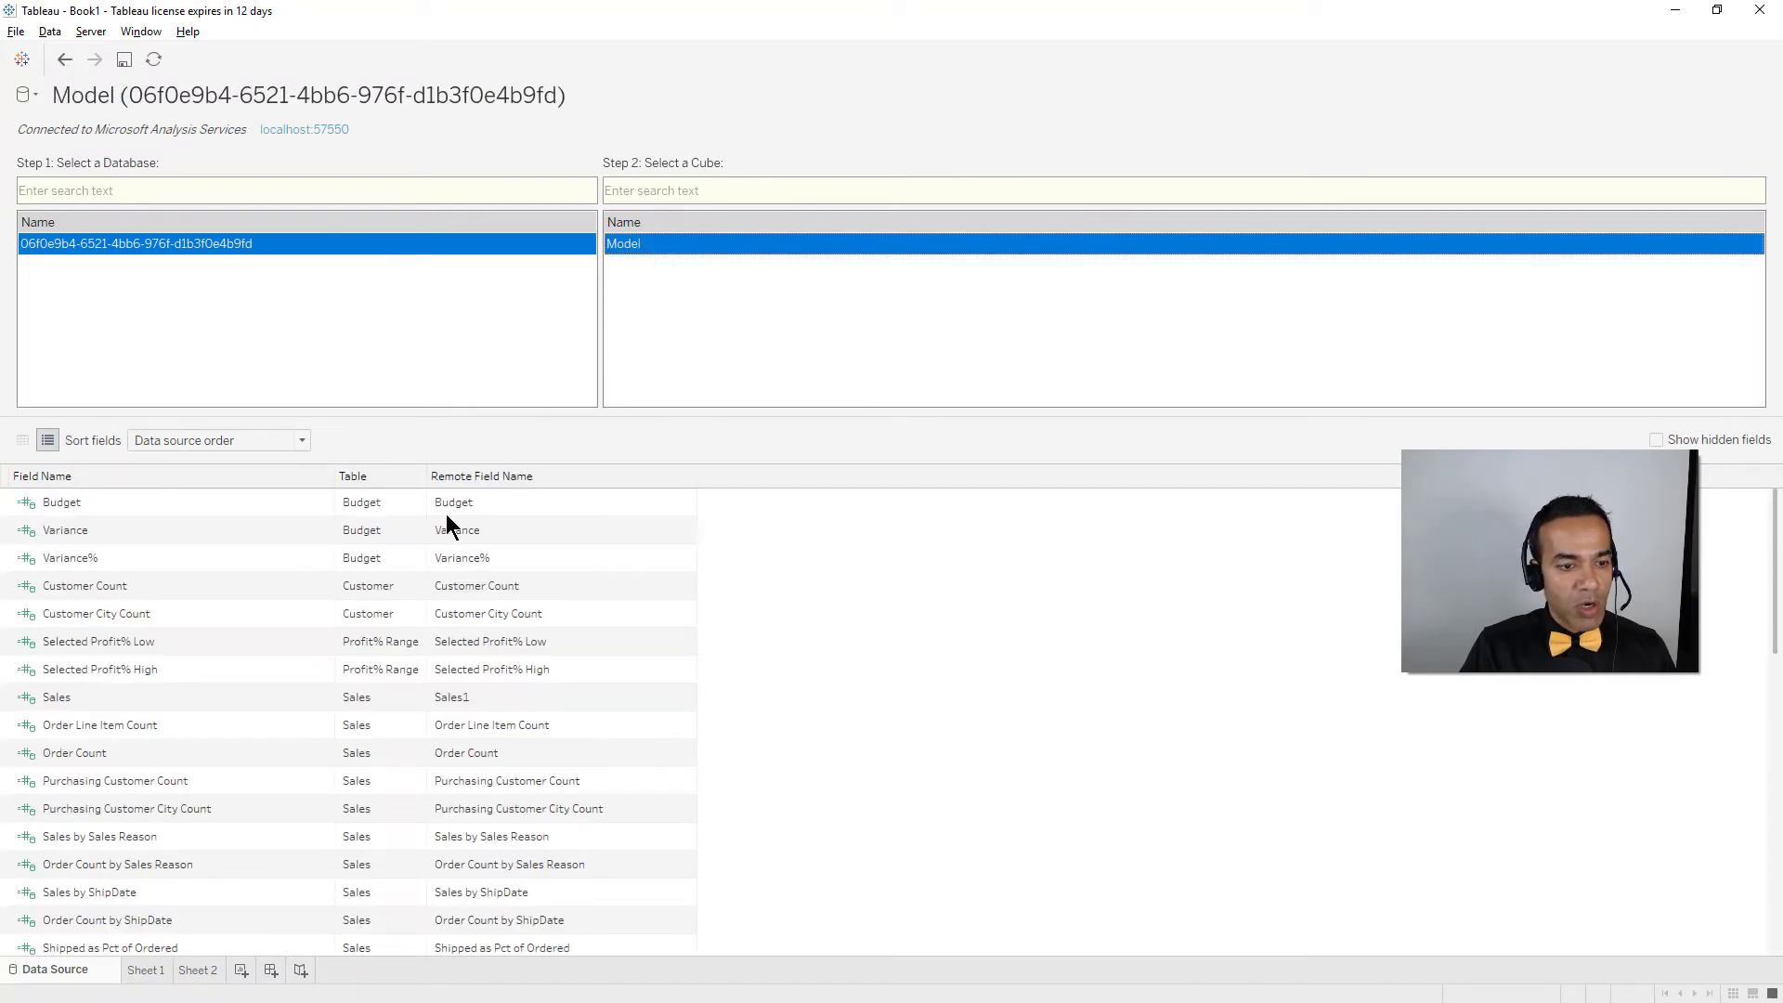
# Add Sheet 3, select Customer City Count, Sales YTD and Sales Rolling 30 Days Average, then minimise.
pyautogui.click(241, 971)
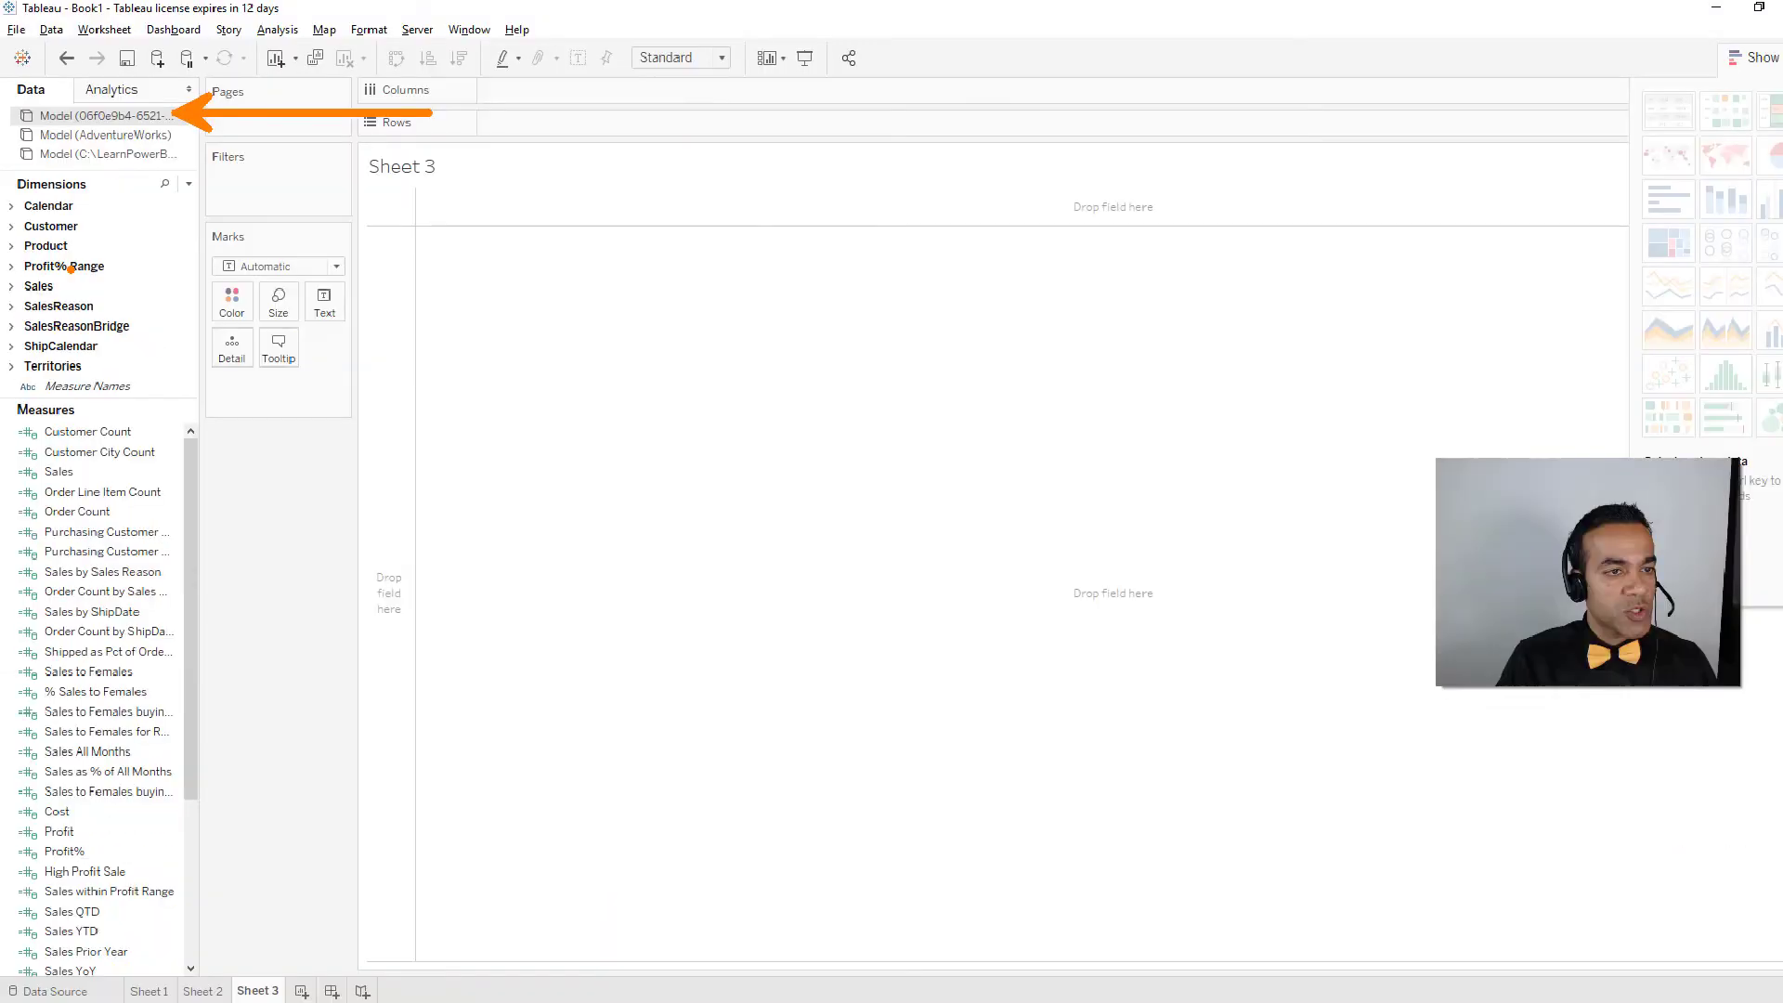
pyautogui.click(59, 444)
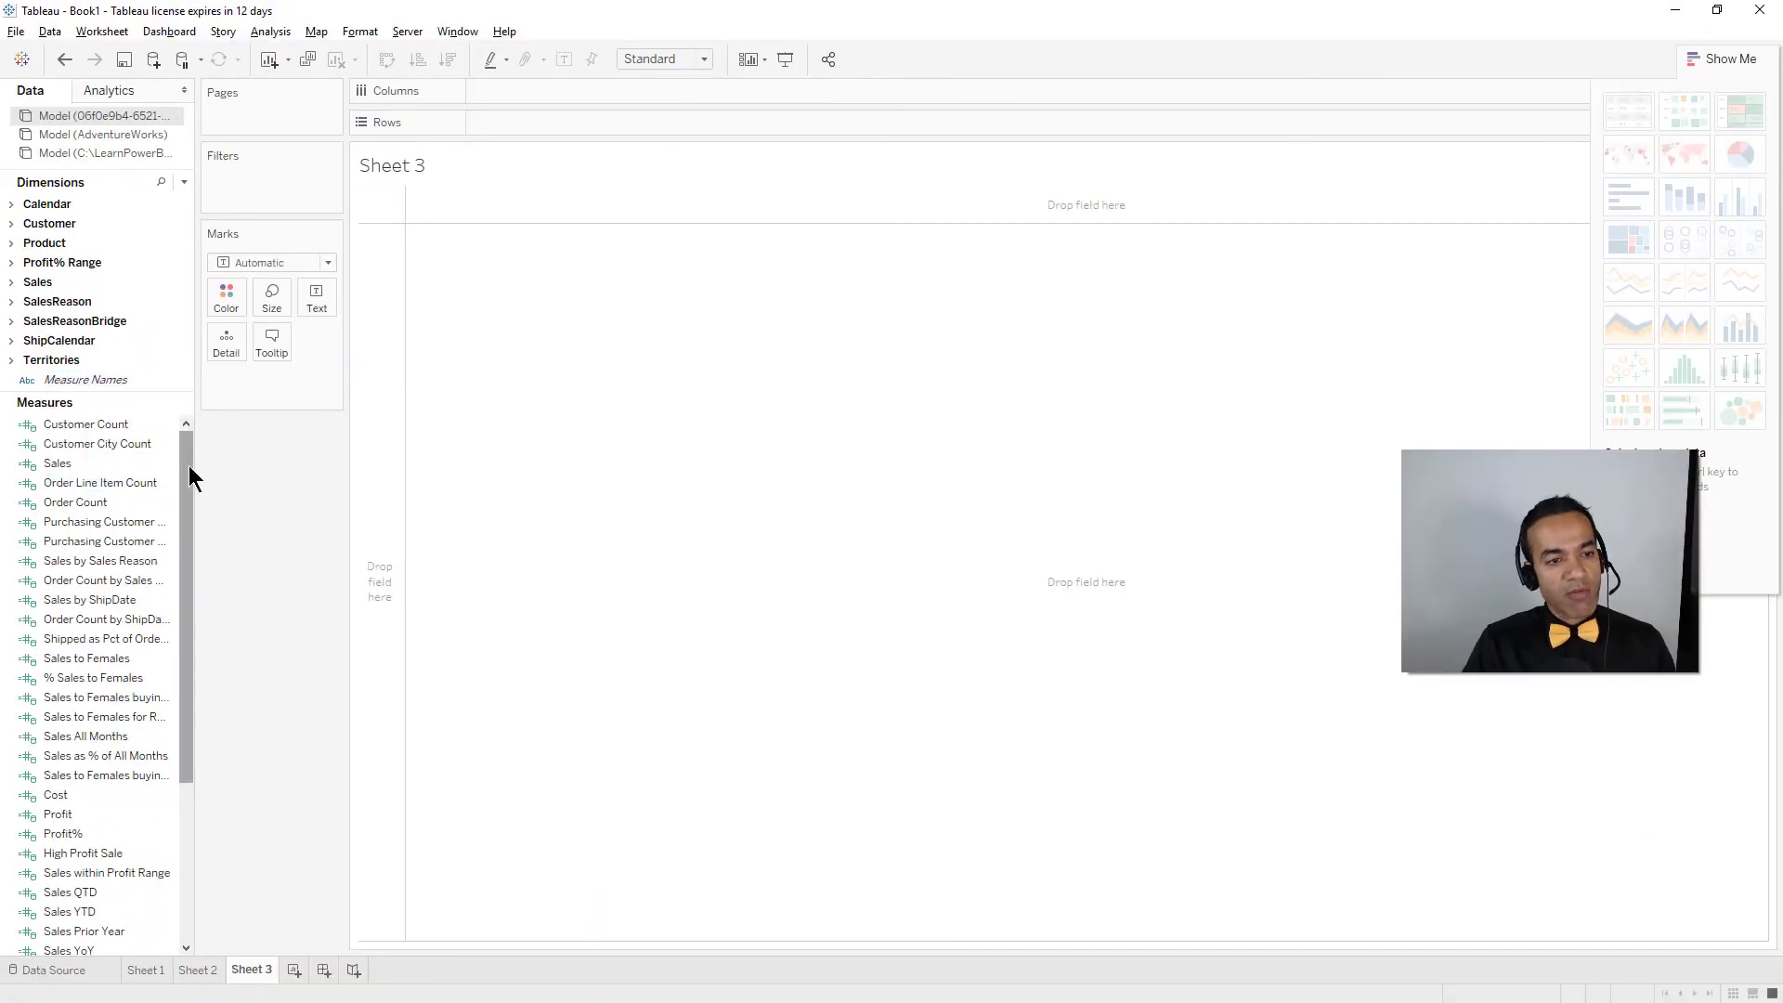
pyautogui.moveTo(188, 467); pyautogui.dragTo(187, 738)
pyautogui.click(52, 677)
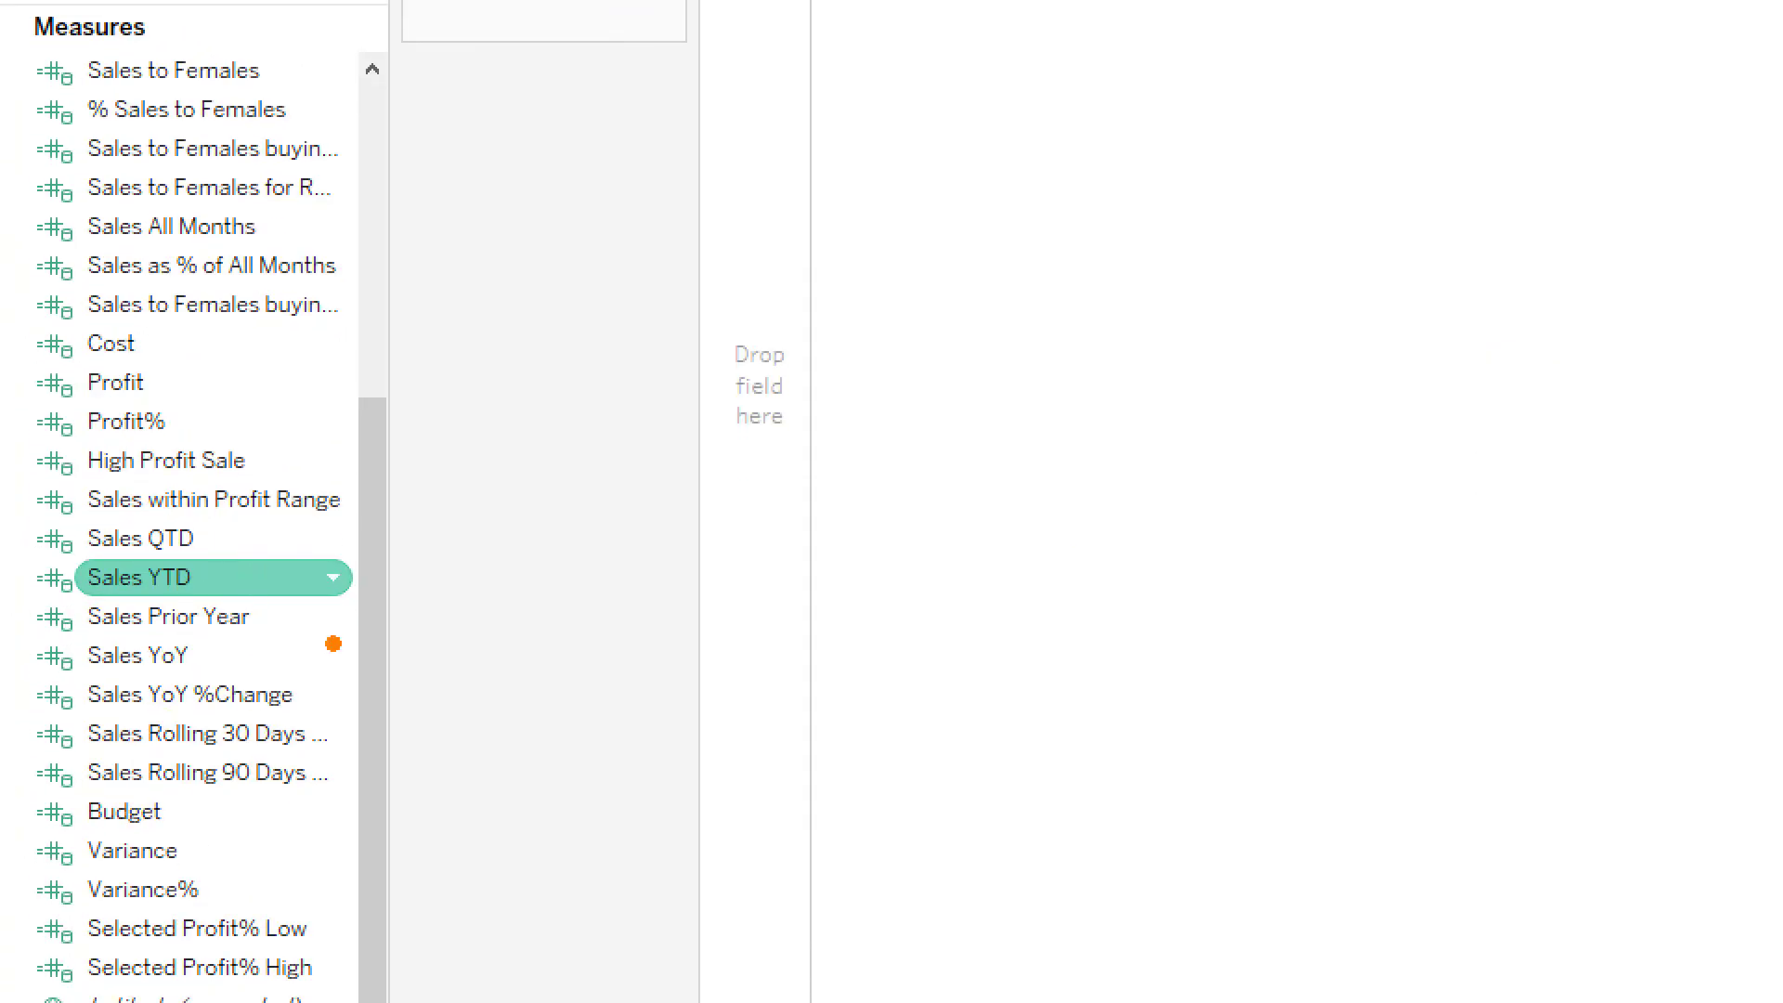
pyautogui.click(278, 733)
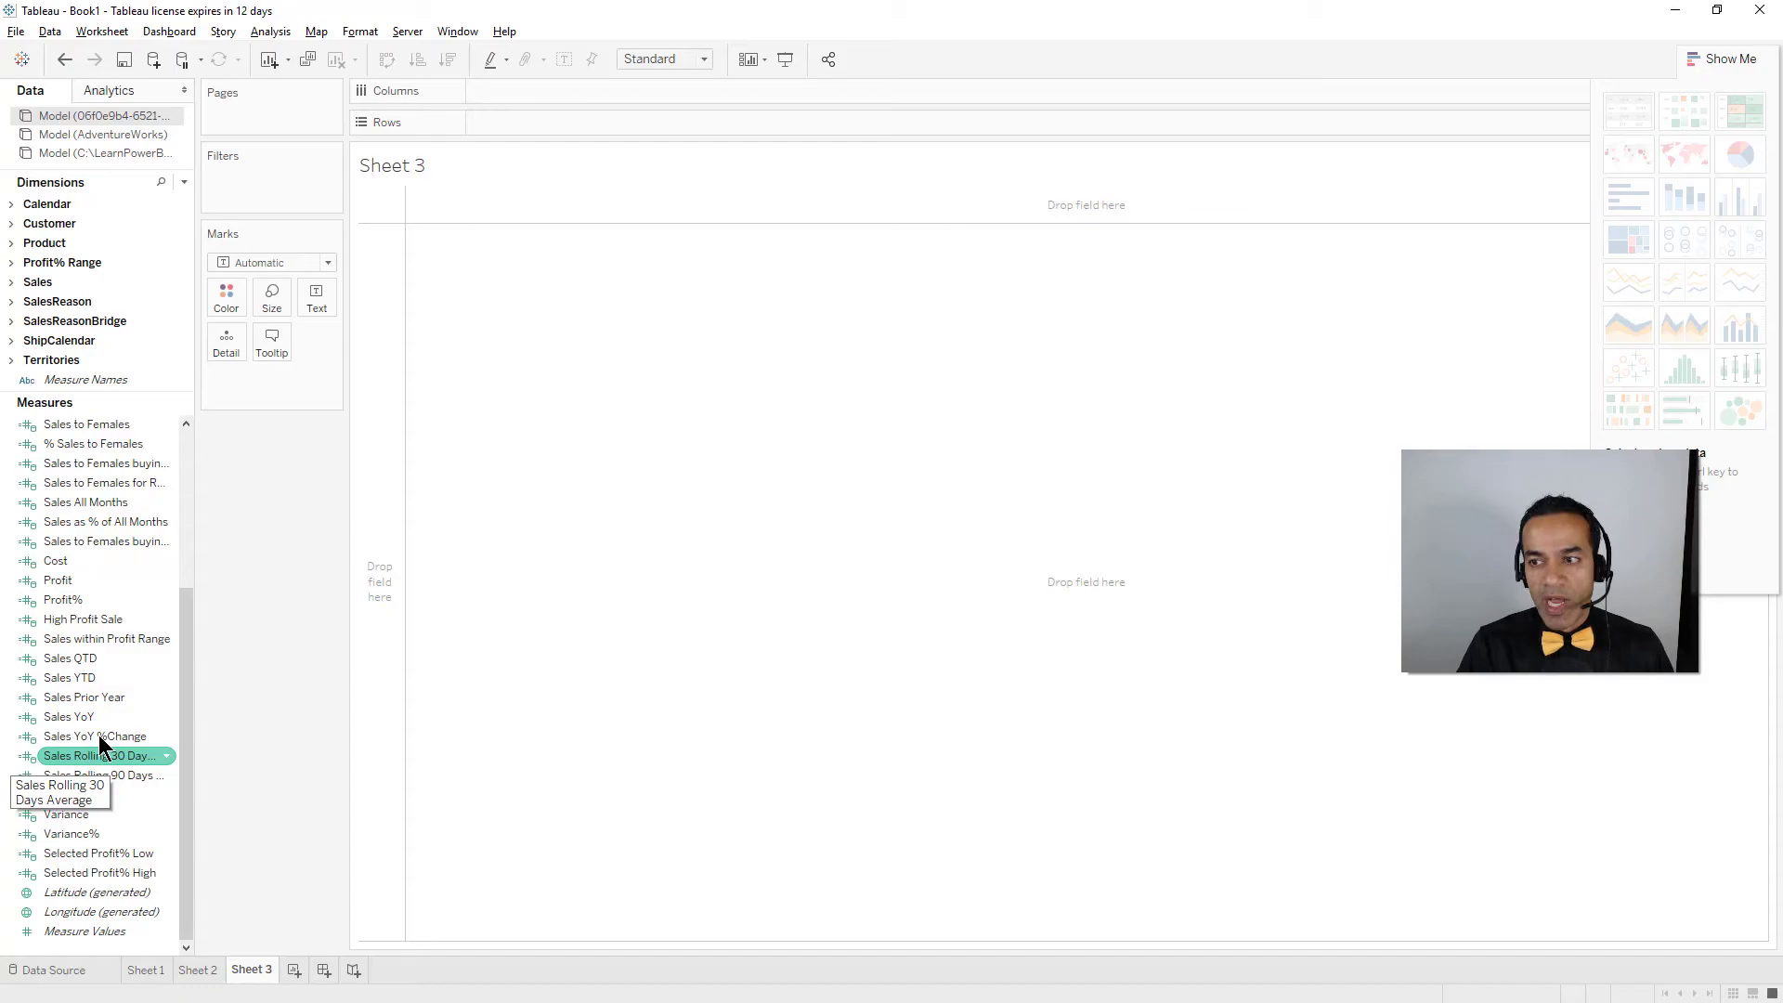
pyautogui.click(1674, 9)
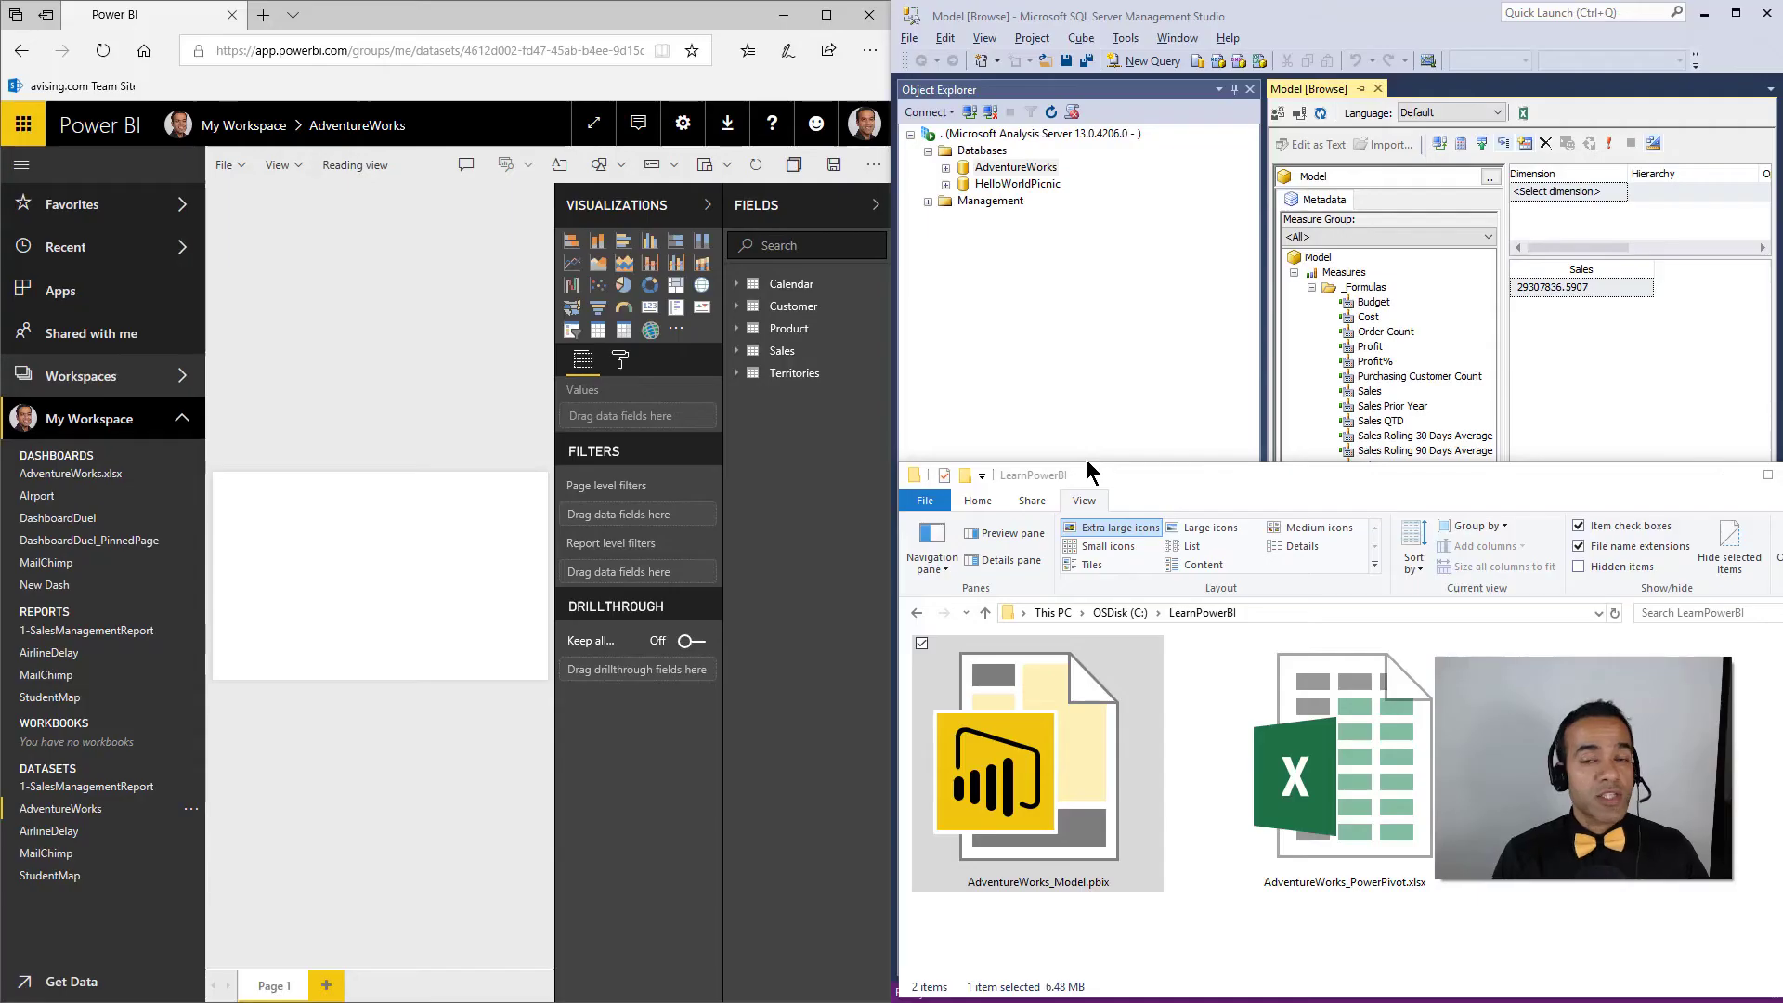
# Maximise the Edge window showing the Power BI AdventureWorks report editor.
pyautogui.click(827, 15)
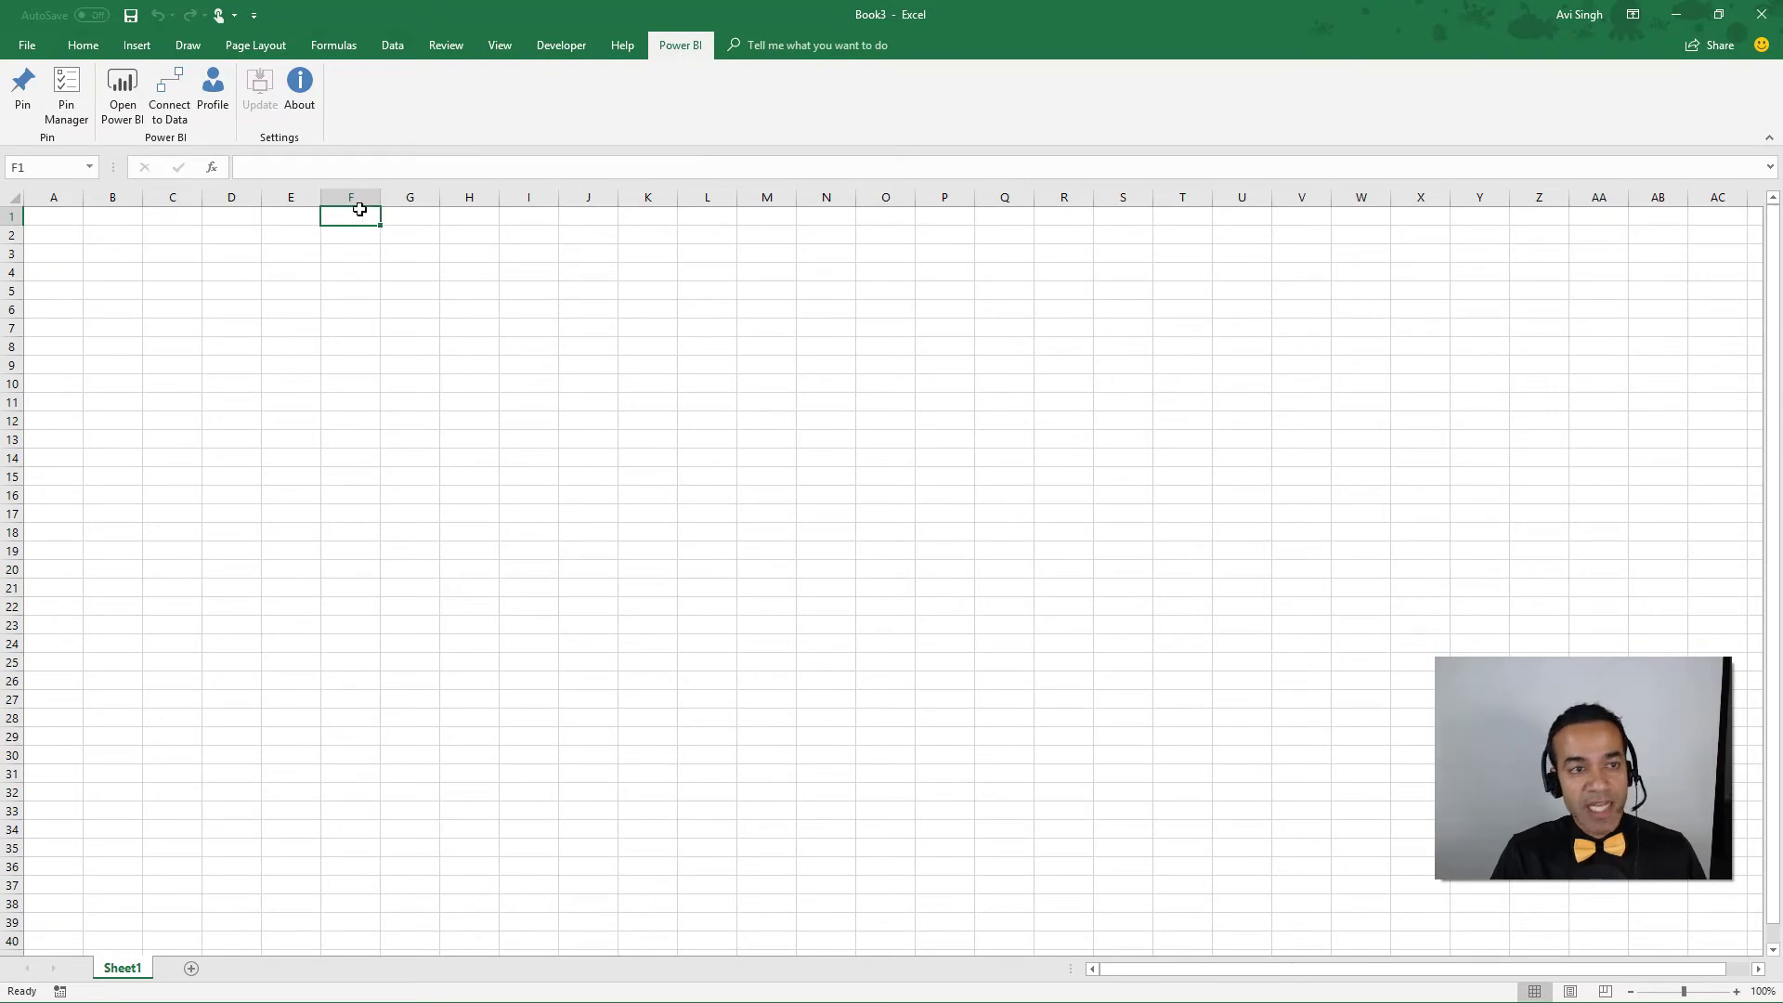
# Link an Excel PivotTable to the AdventureWorks Power BI dataset from My Workspace.
pyautogui.click(169, 109)
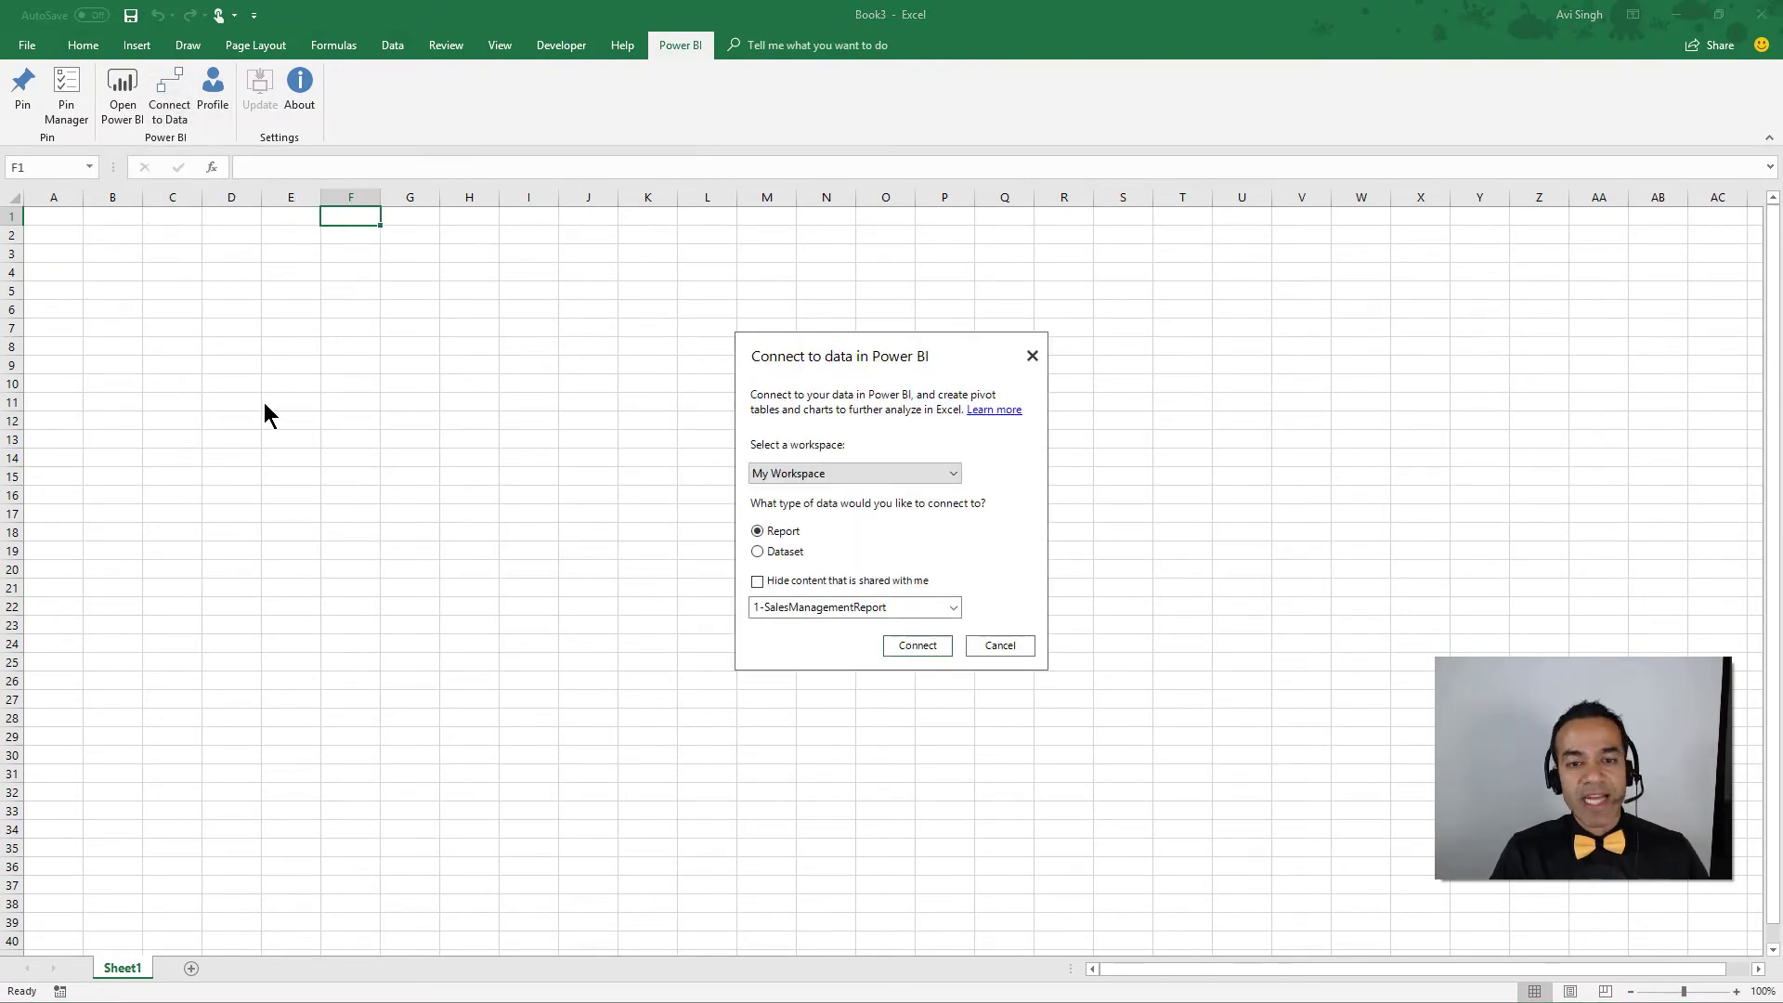
pyautogui.click(764, 477)
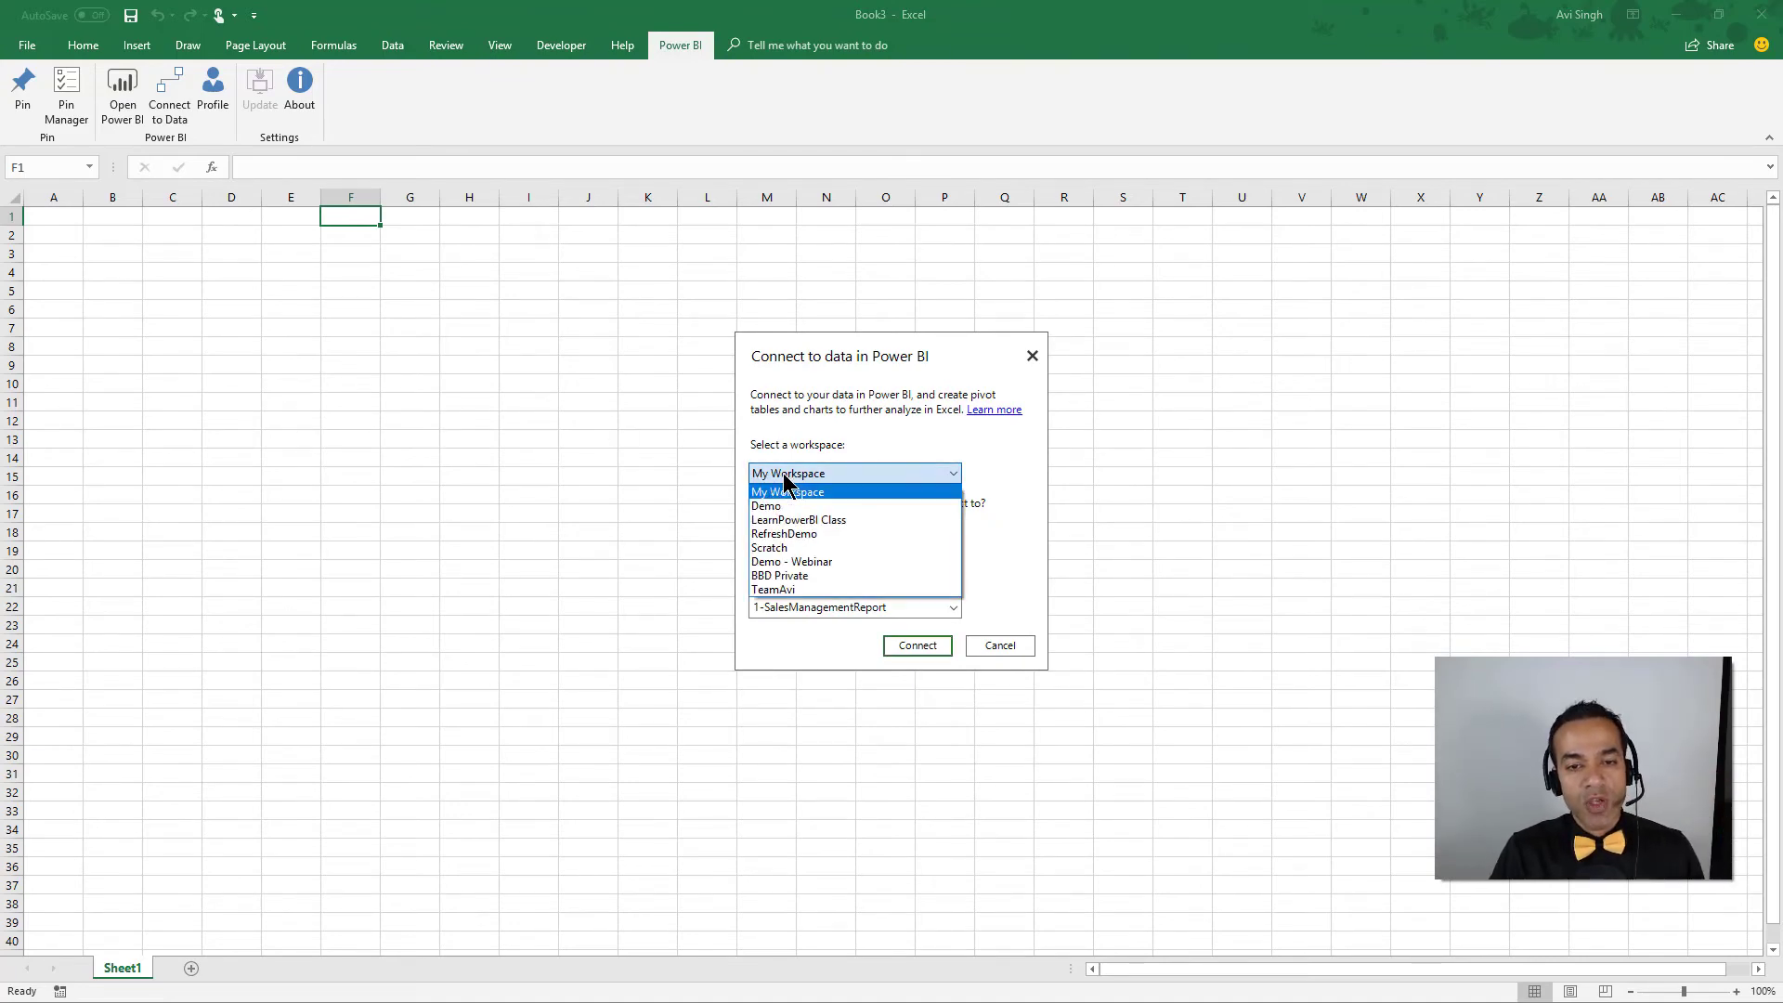
pyautogui.click(793, 609)
pyautogui.click(809, 643)
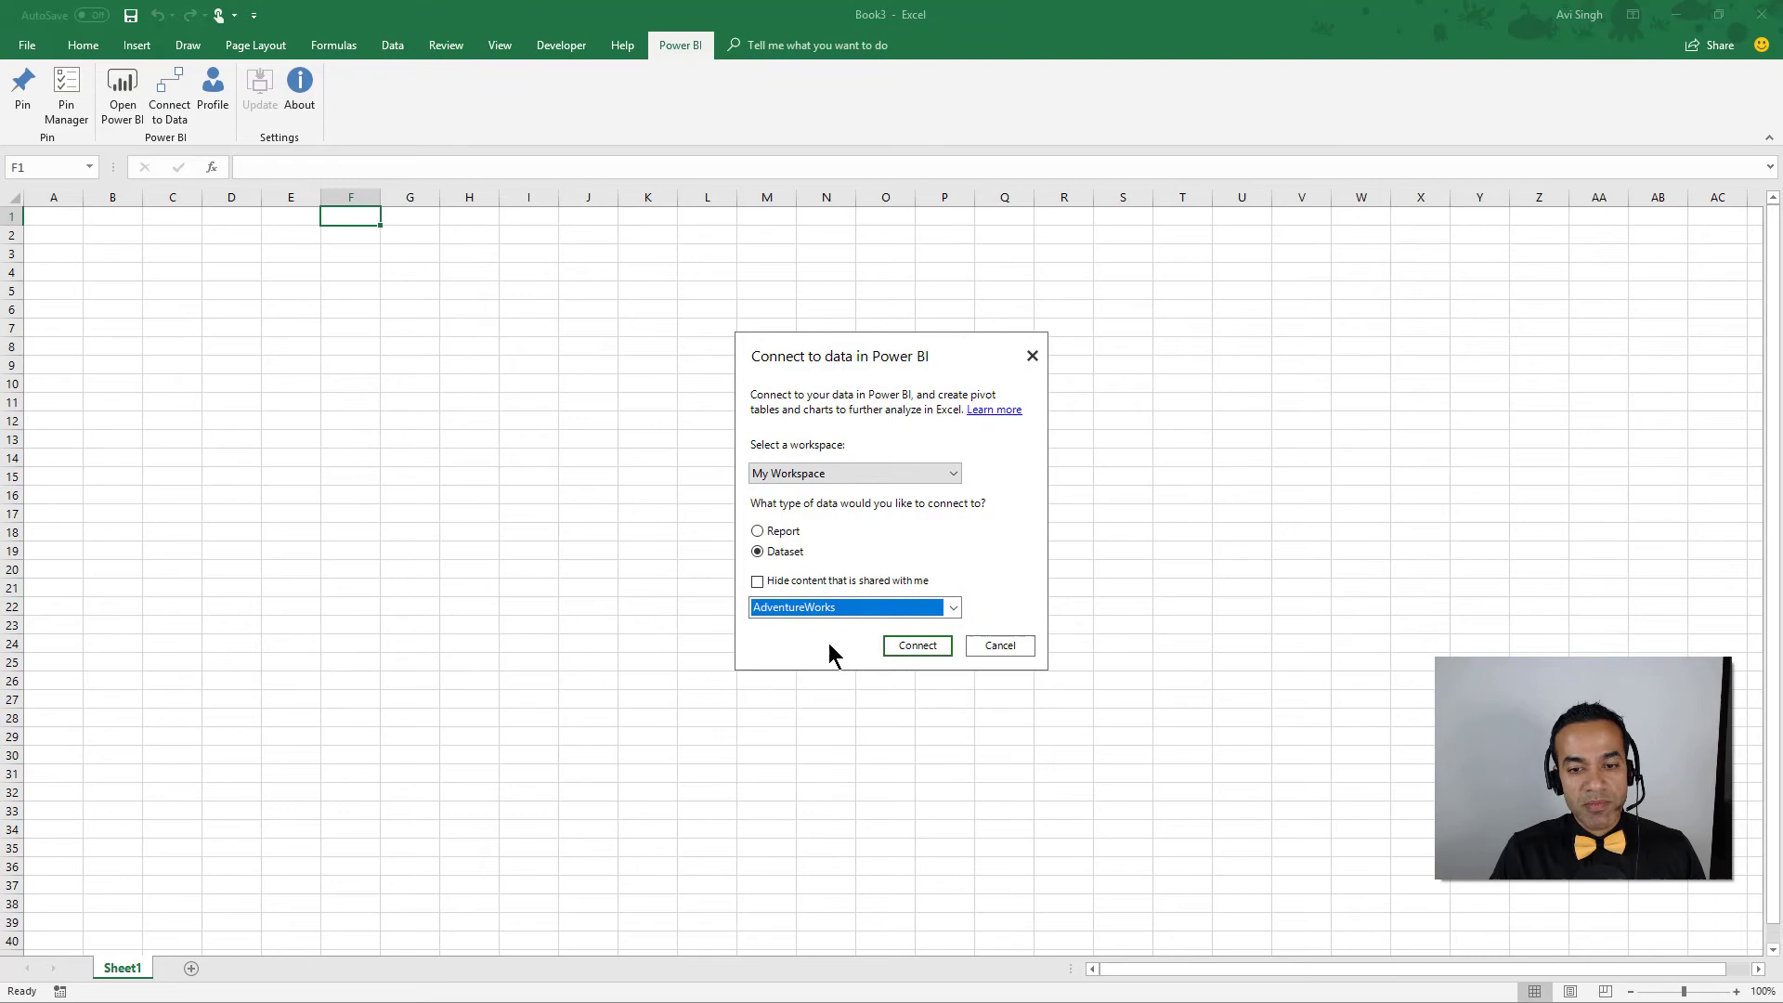
pyautogui.click(909, 649)
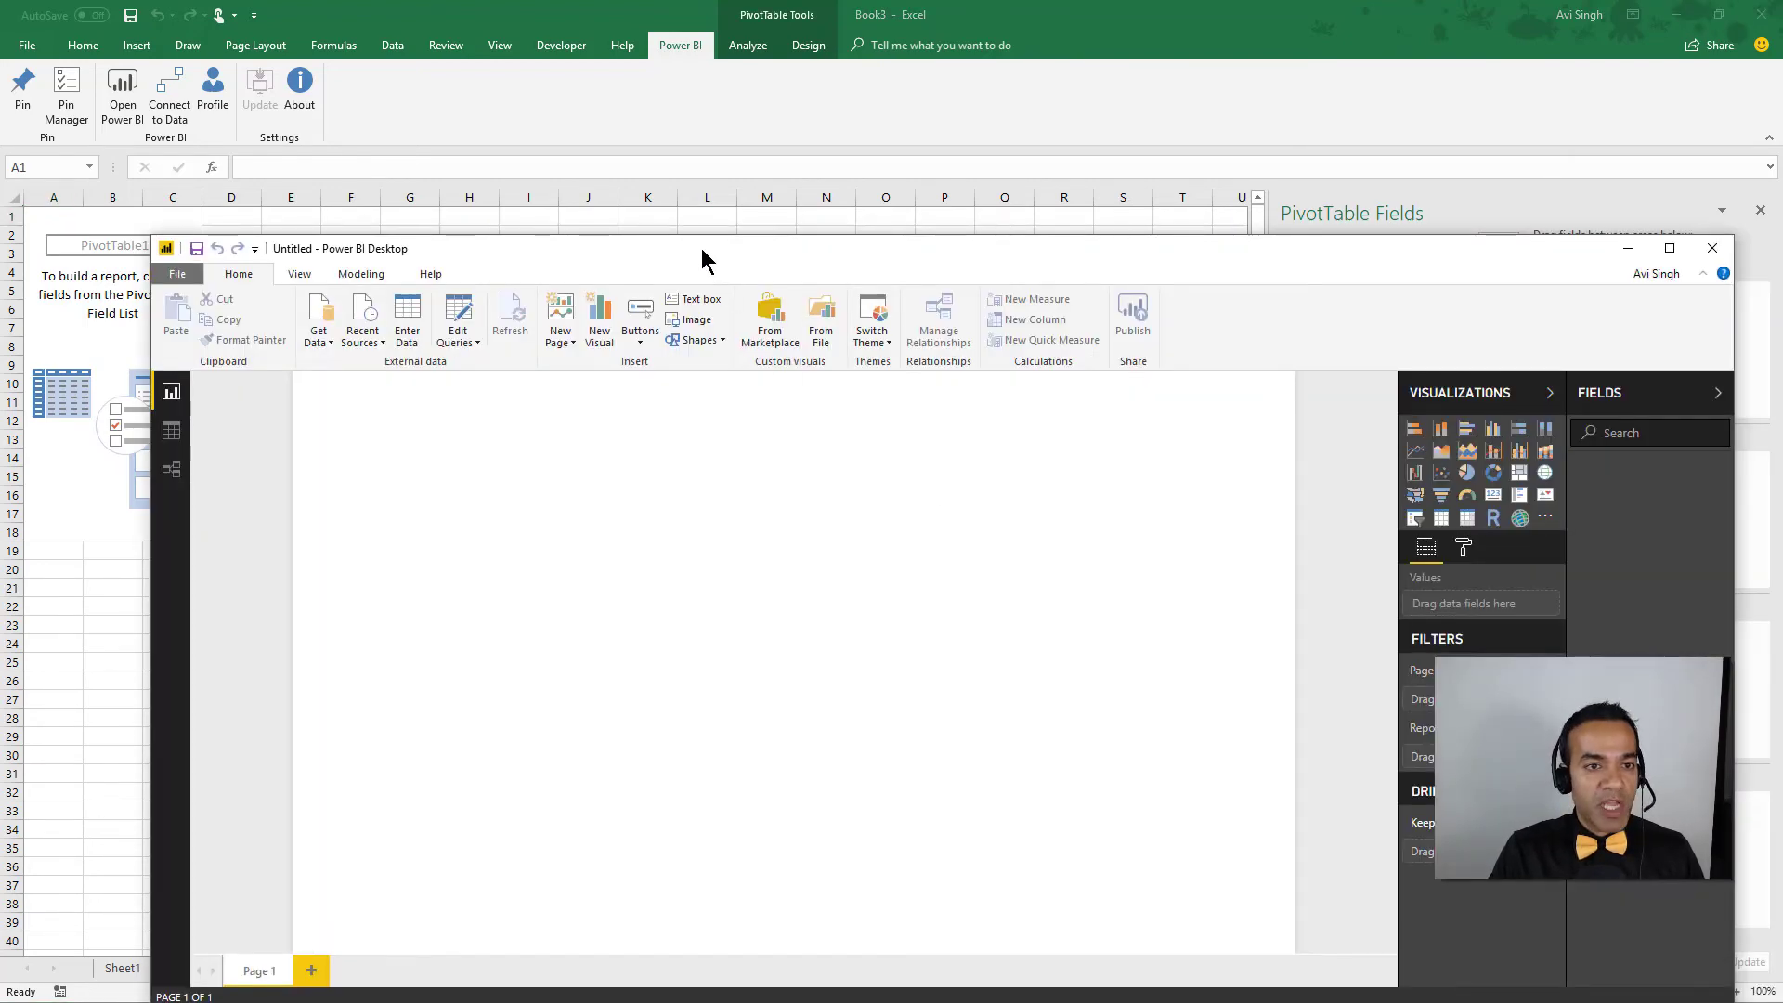
# Maximize Power BI Desktop and load the AdventureWorks dataset live from My workspace.
pyautogui.doubleClick(701, 249)
pyautogui.click(171, 95)
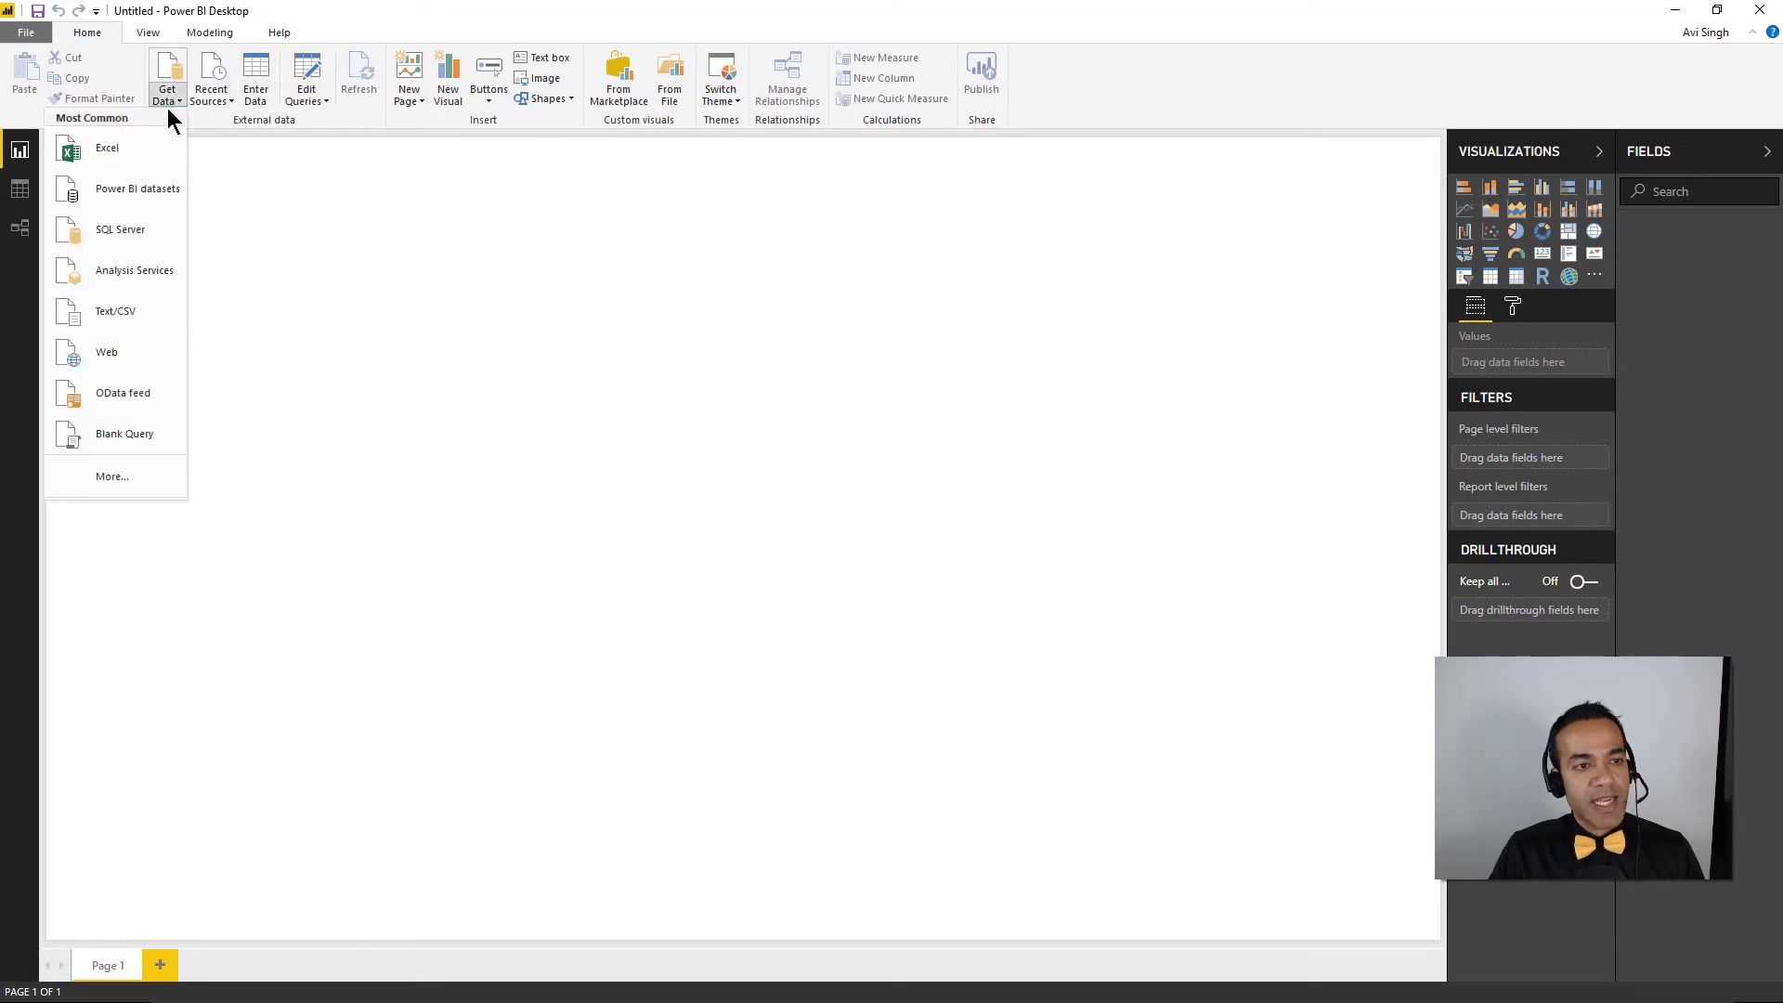
pyautogui.click(130, 199)
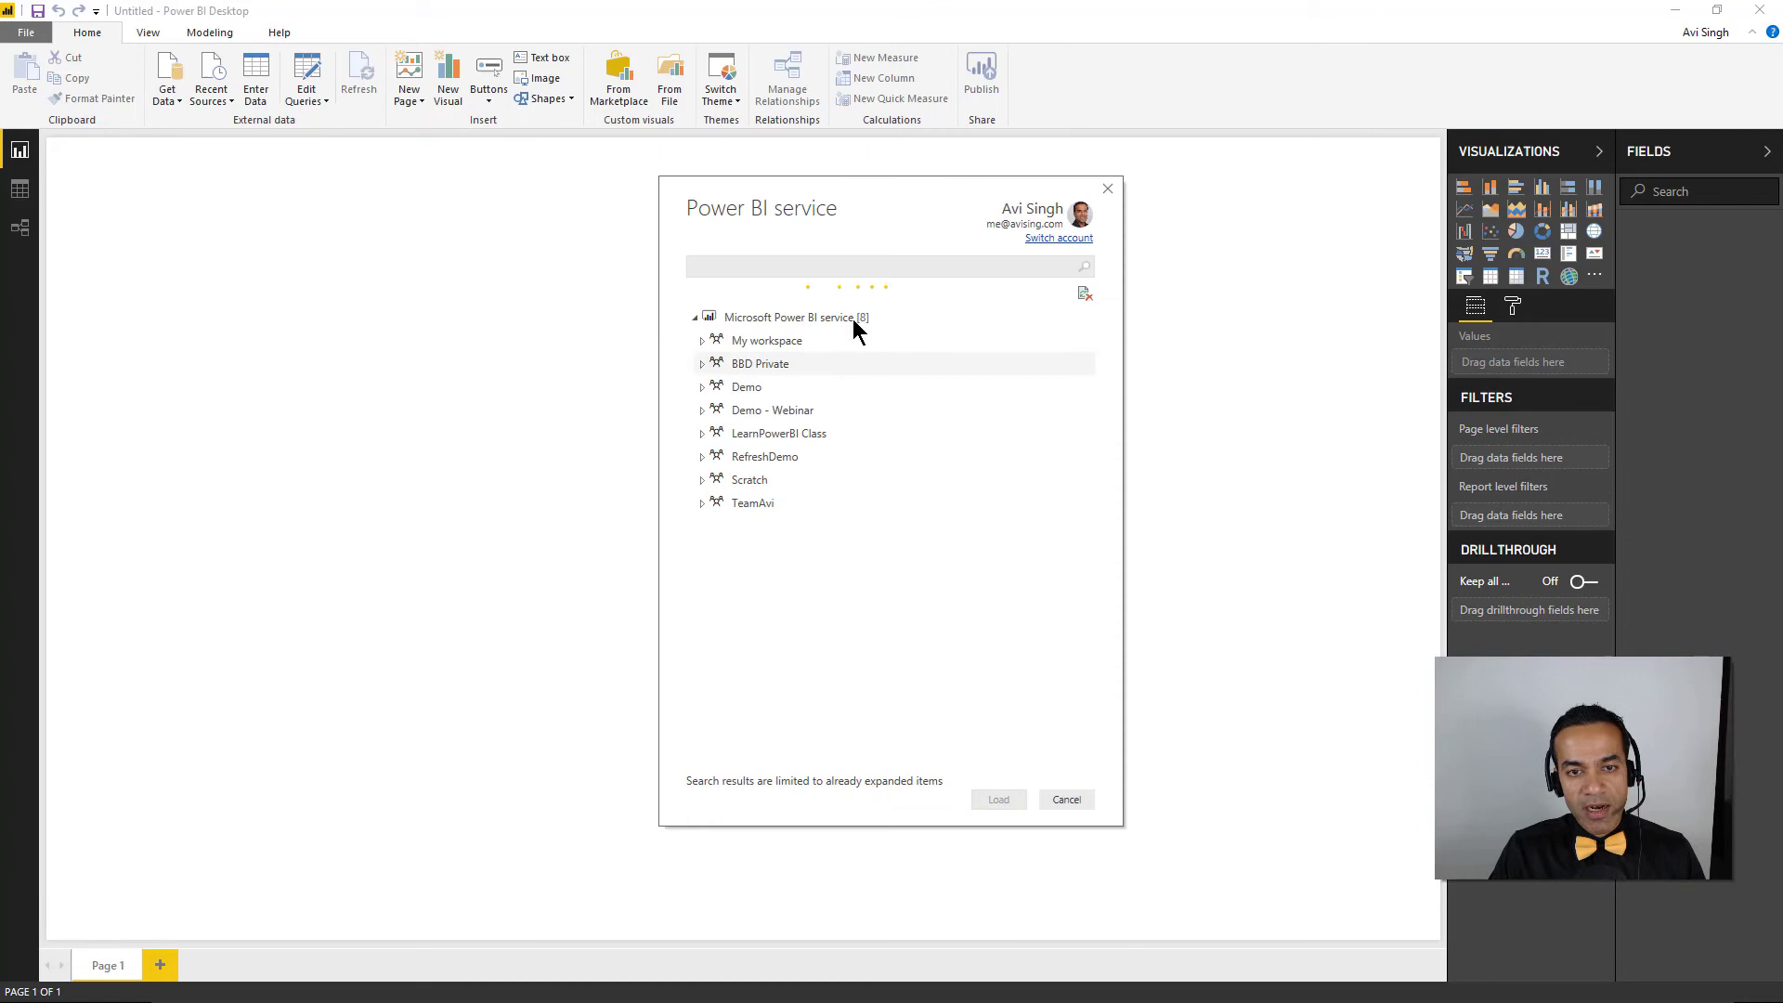
pyautogui.click(703, 343)
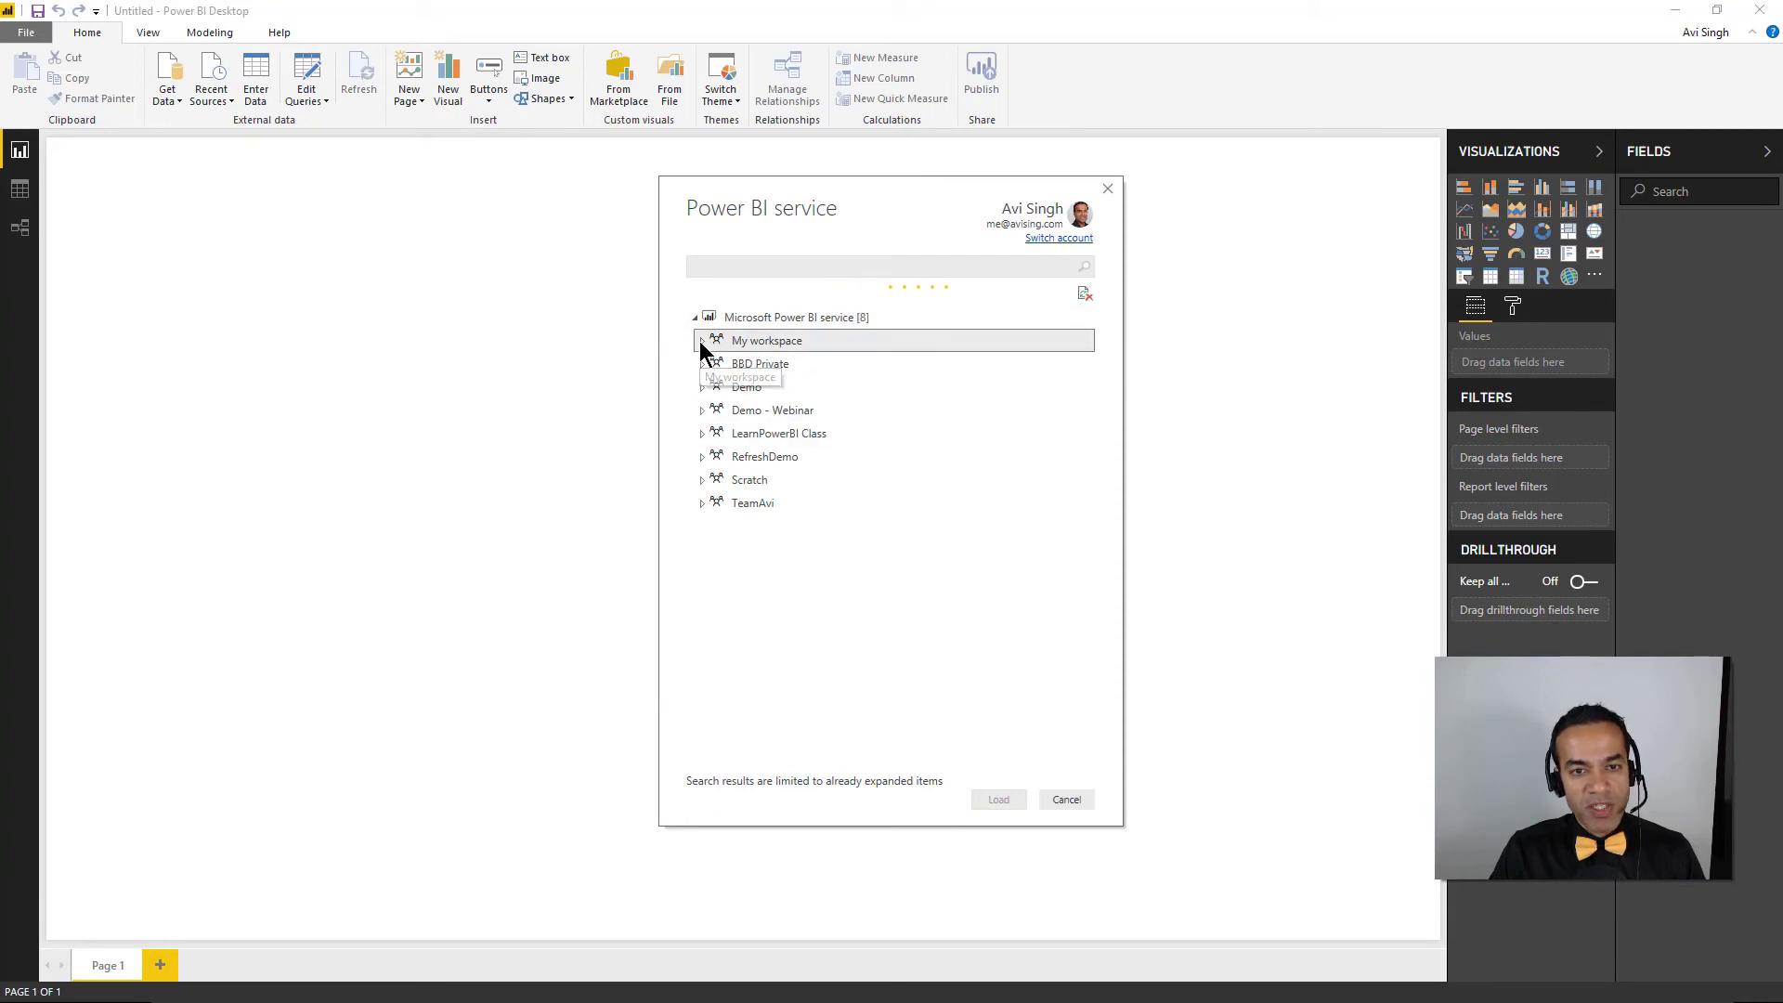
pyautogui.click(792, 387)
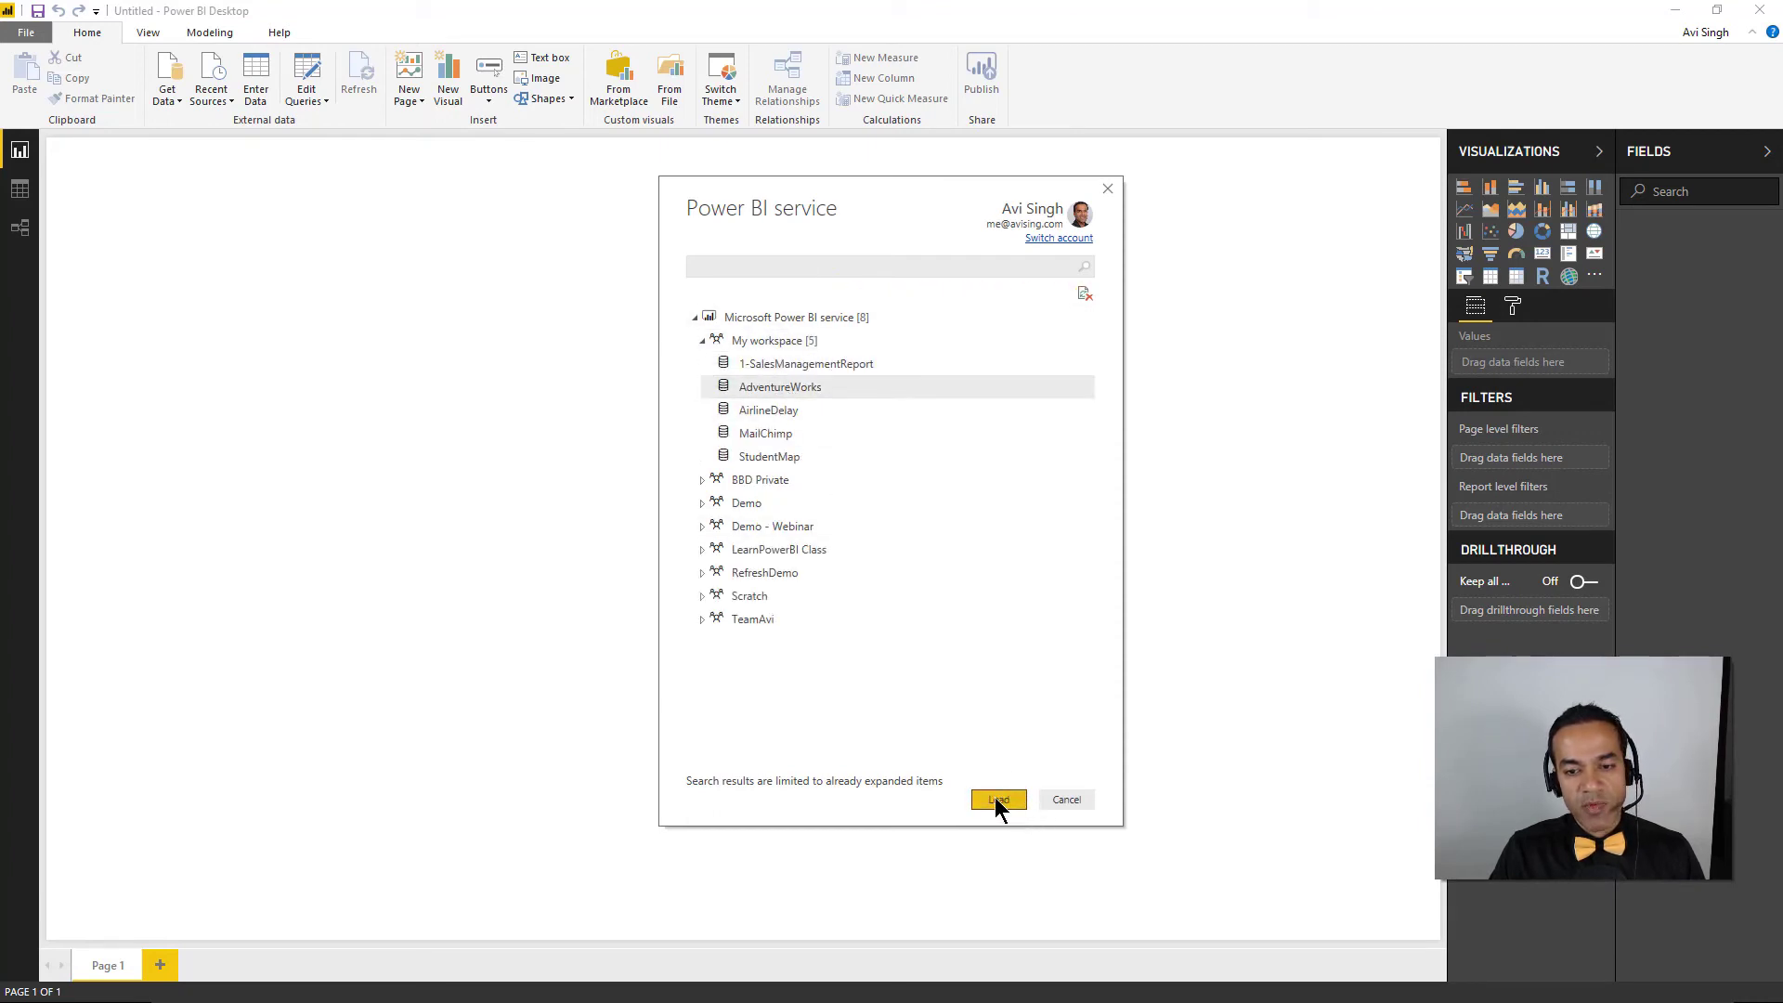
pyautogui.click(996, 799)
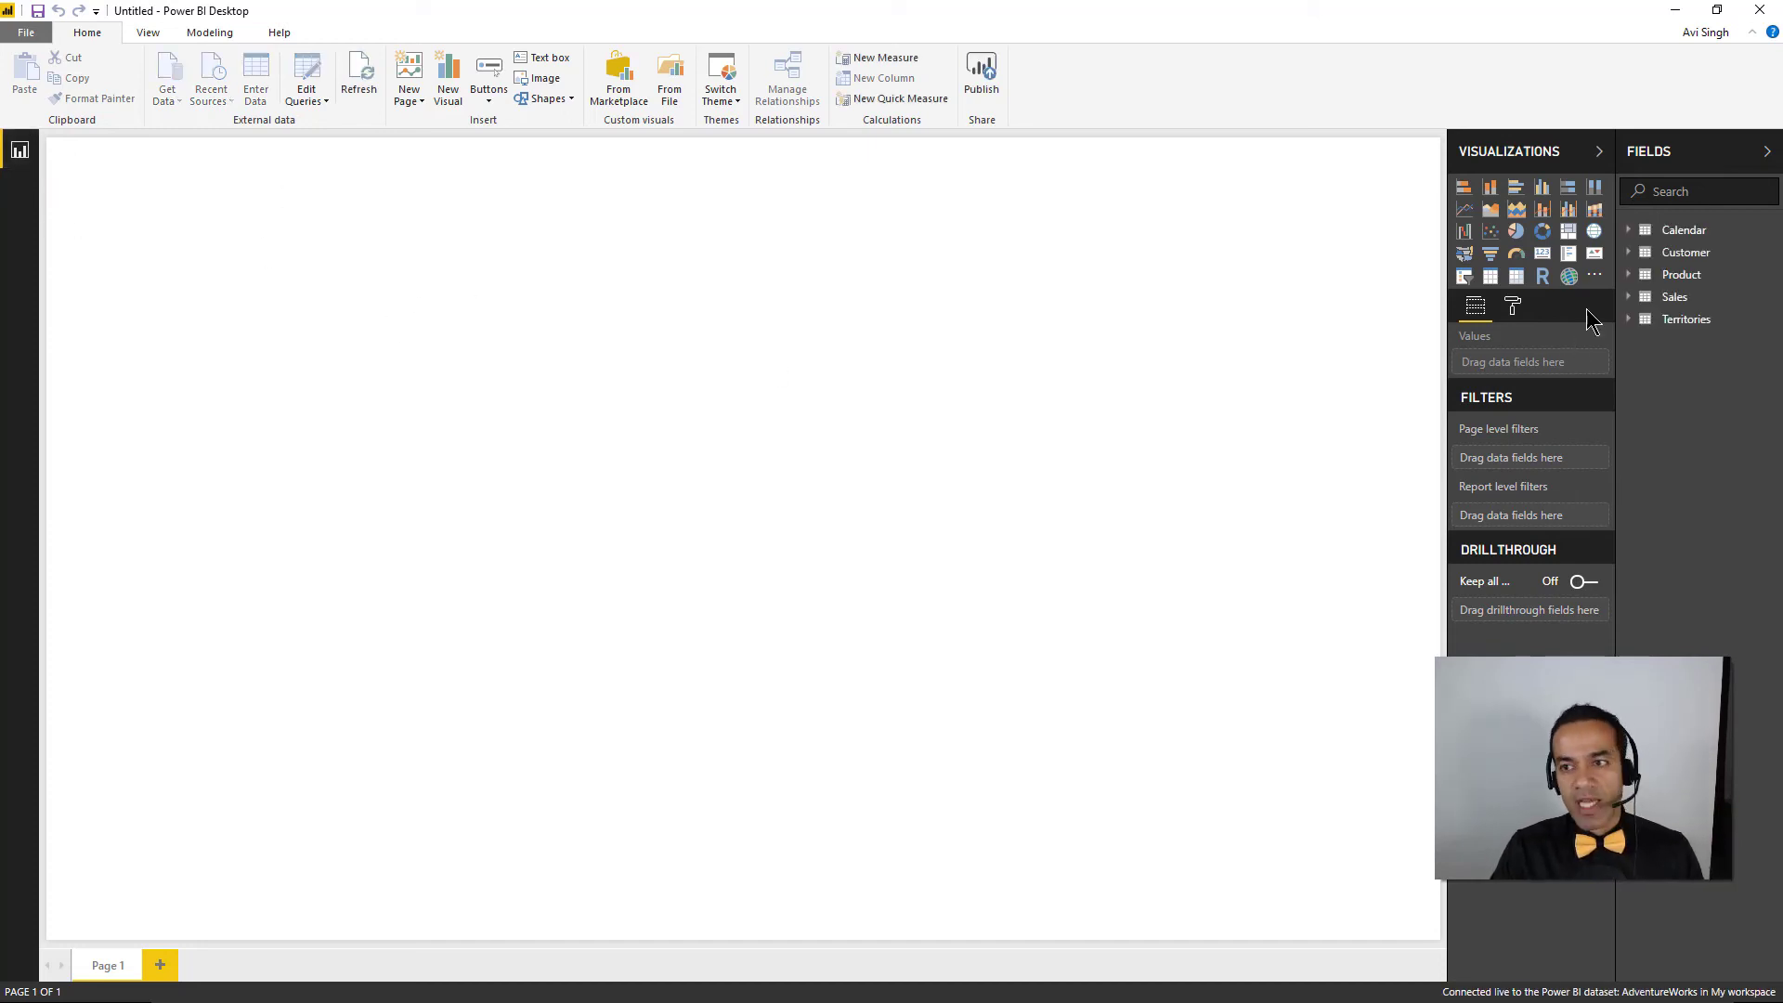
# Expand the Sales table's fields, then minimize windows back to Tableau's Sheet 3.
pyautogui.click(1633, 298)
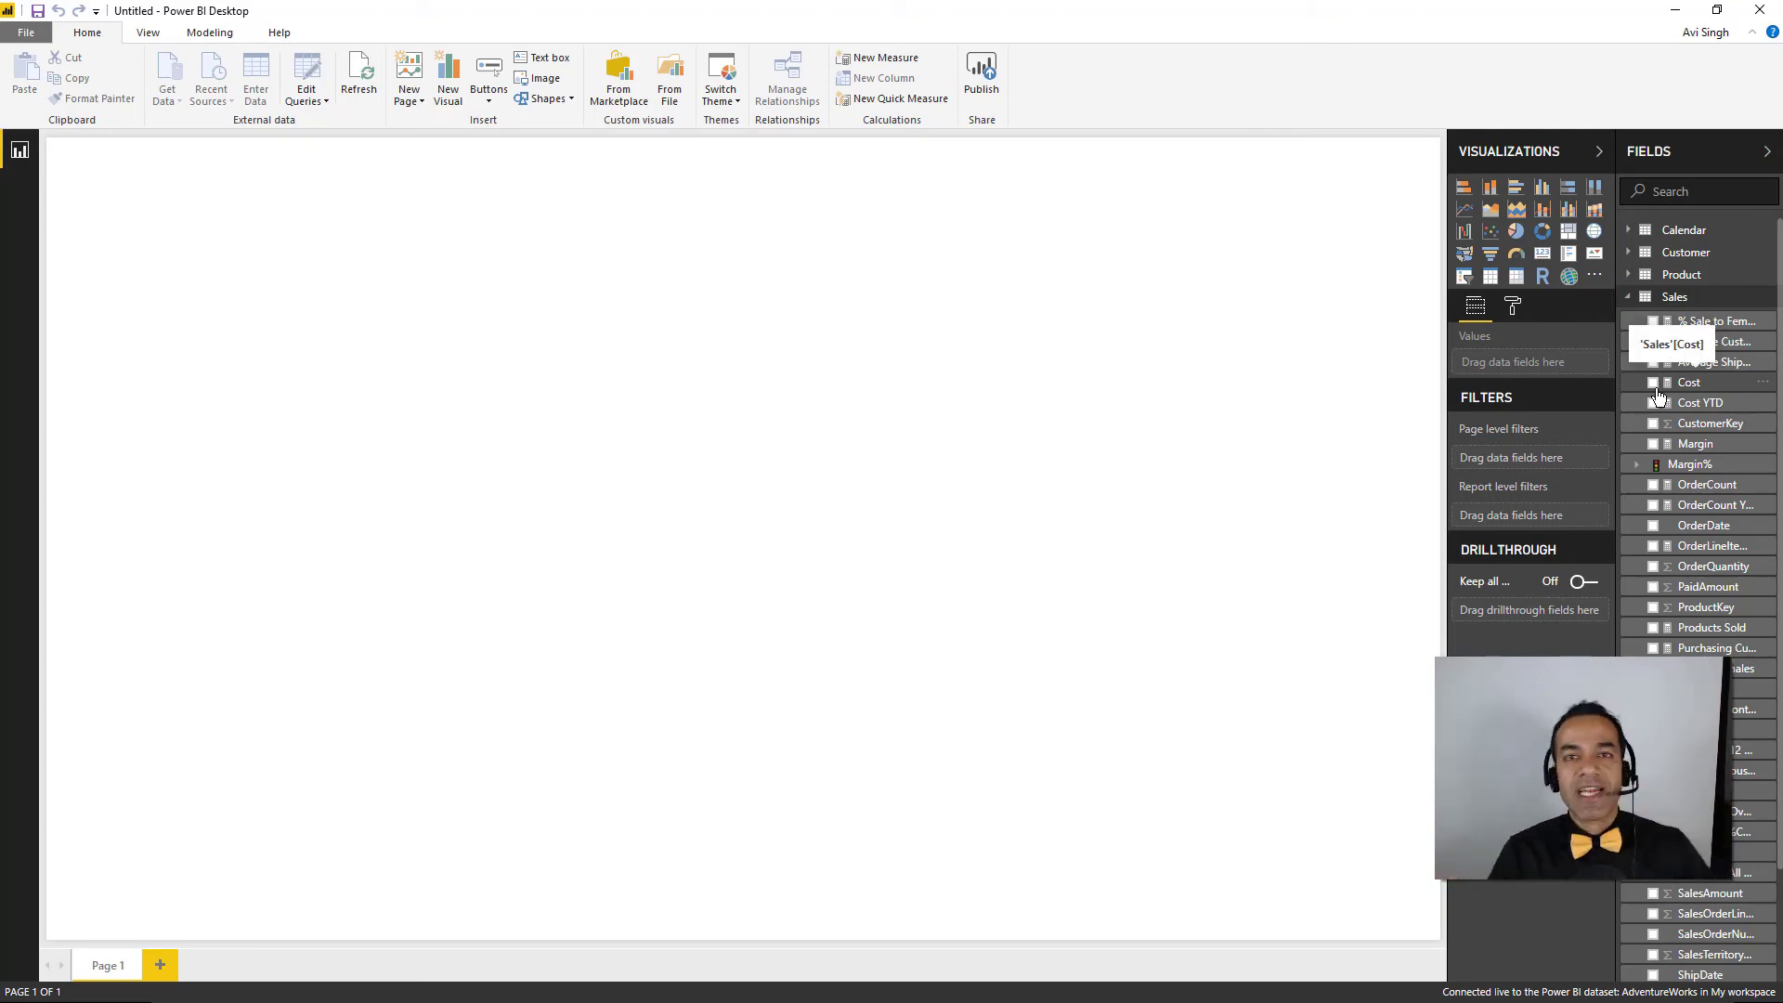
pyautogui.click(1677, 13)
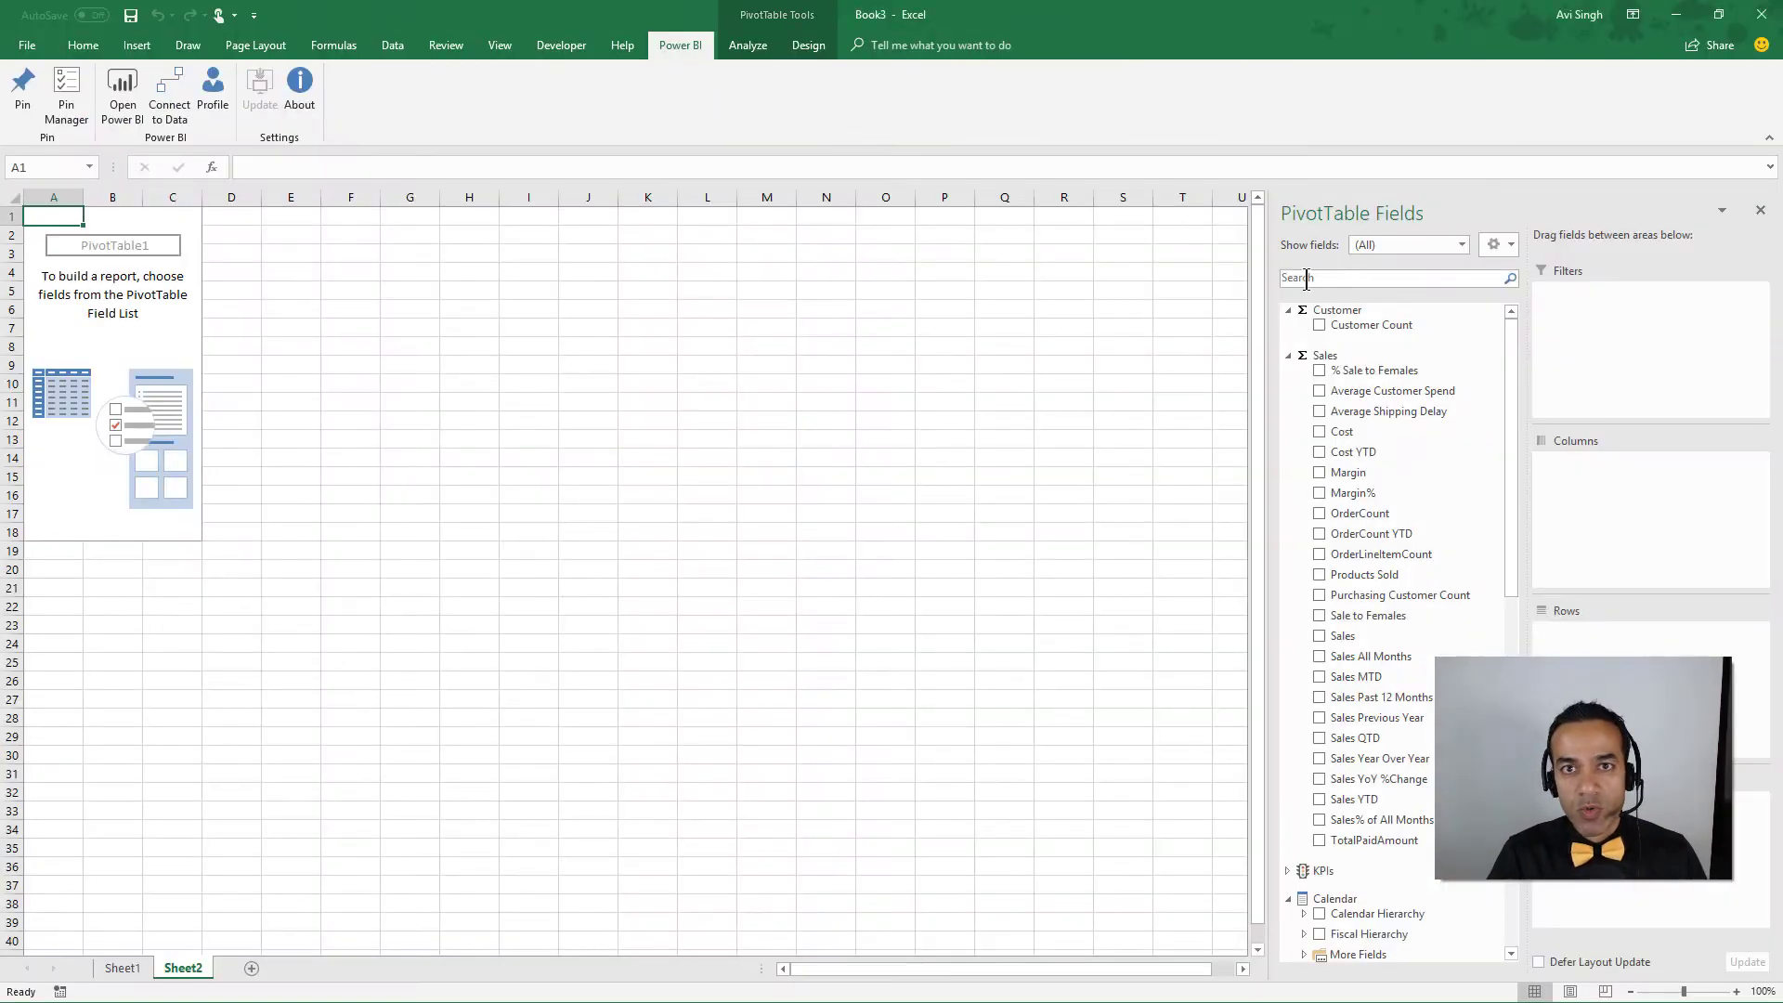
pyautogui.click(851, 305)
pyautogui.click(1680, 17)
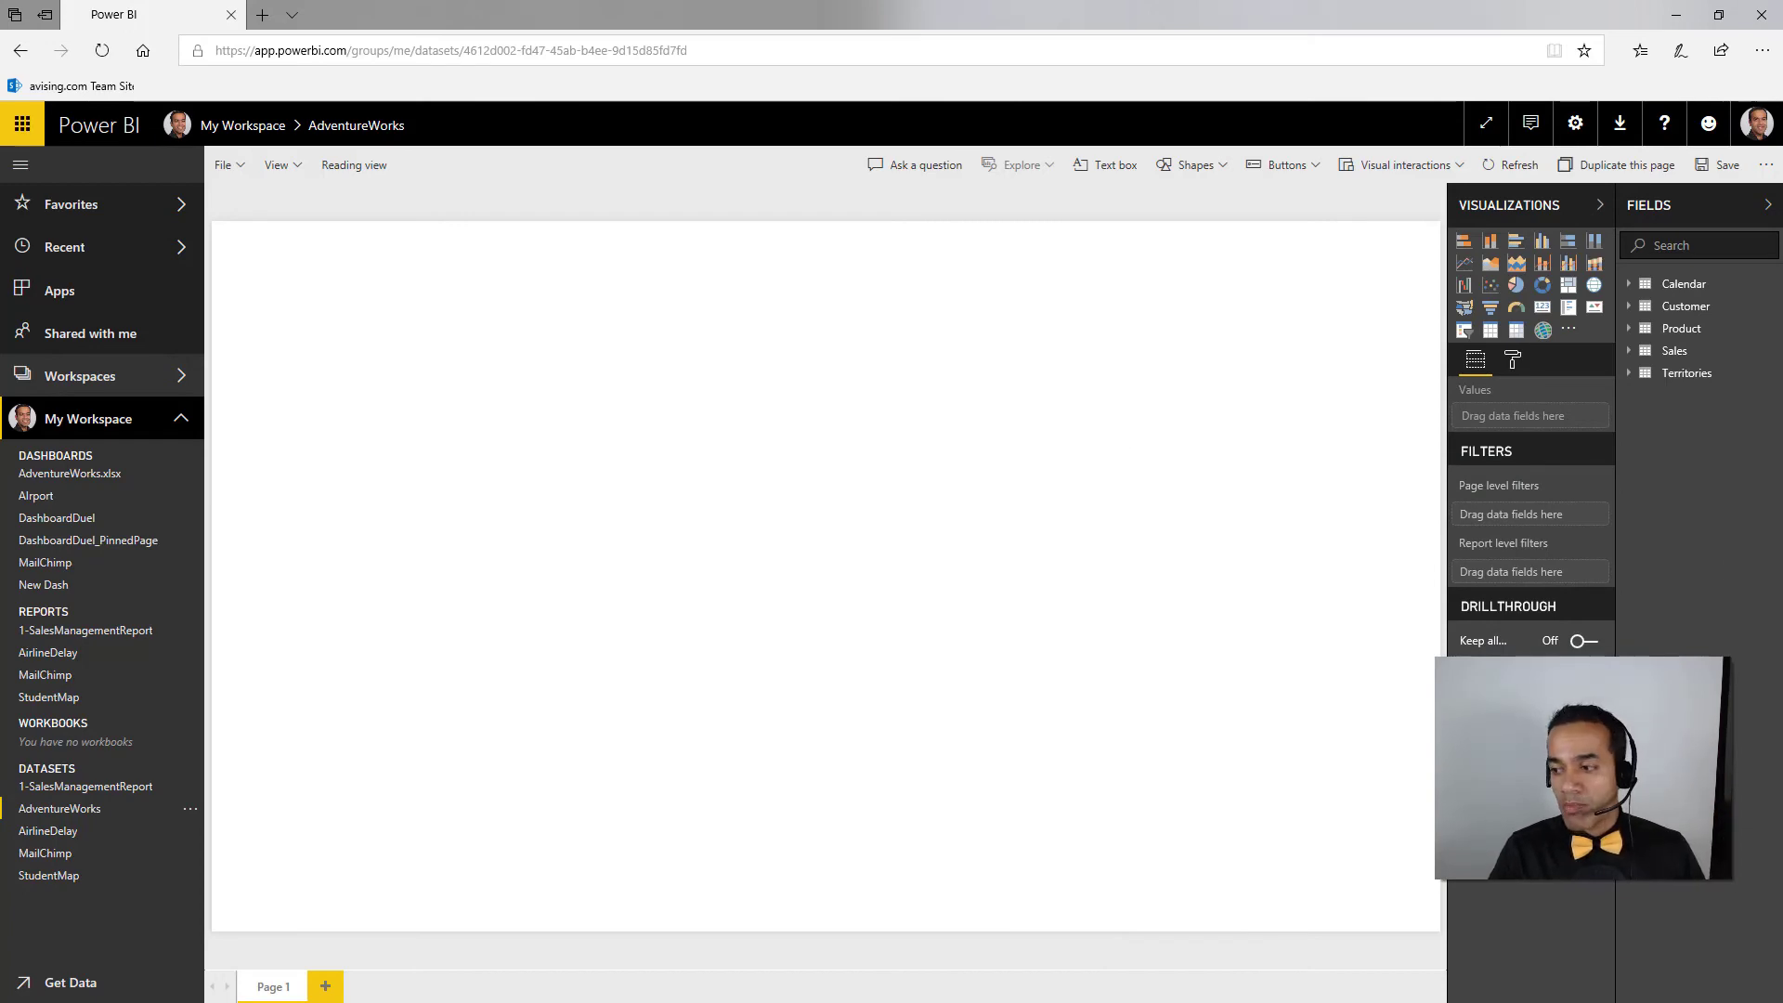
pyautogui.click(1677, 15)
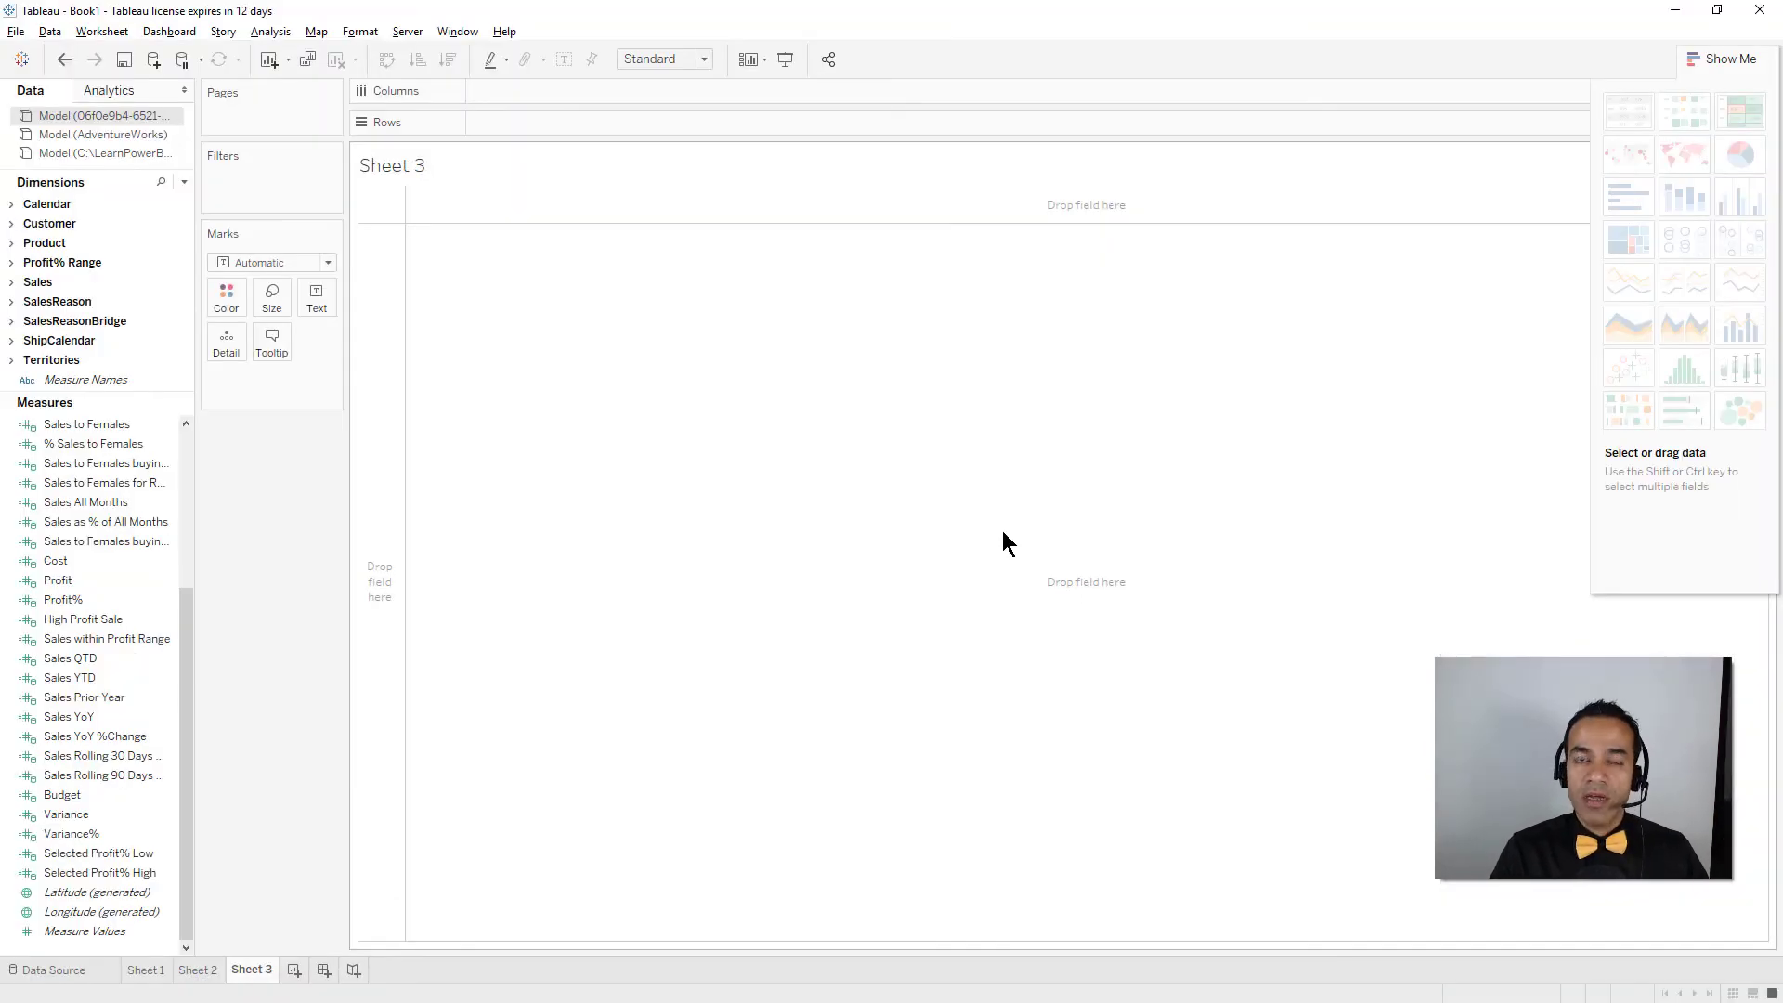